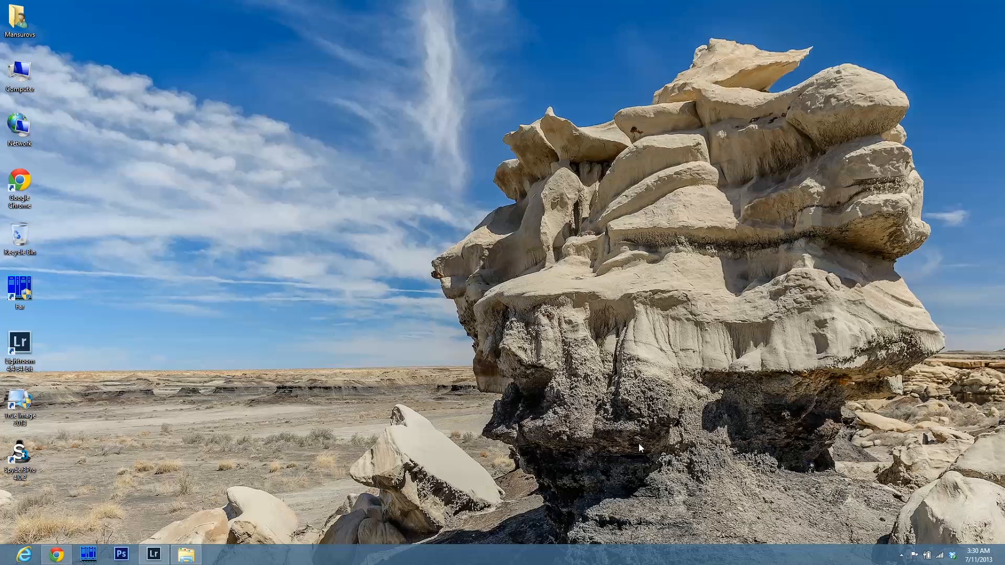
# Open File Explorer and browse the Storage drive's Photos folder down through 2013 into Photoshoot 3.
pyautogui.click(187, 555)
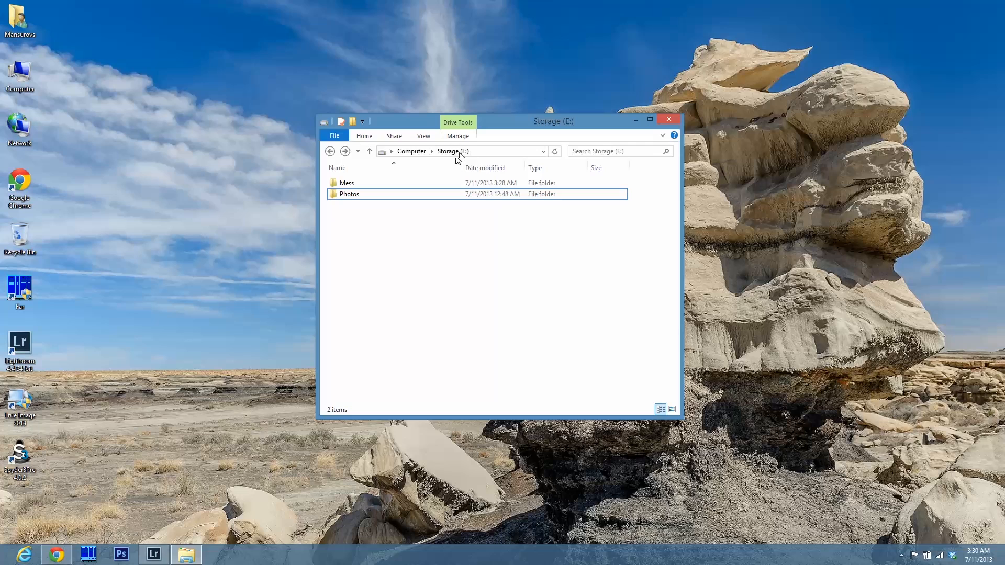
pyautogui.click(359, 196)
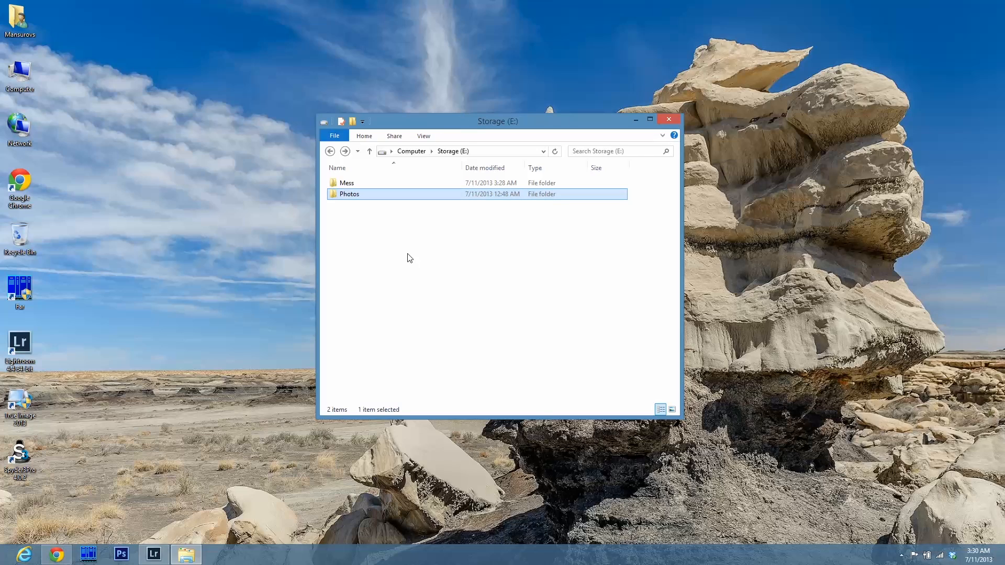
pyautogui.doubleClick(354, 195)
pyautogui.click(348, 183)
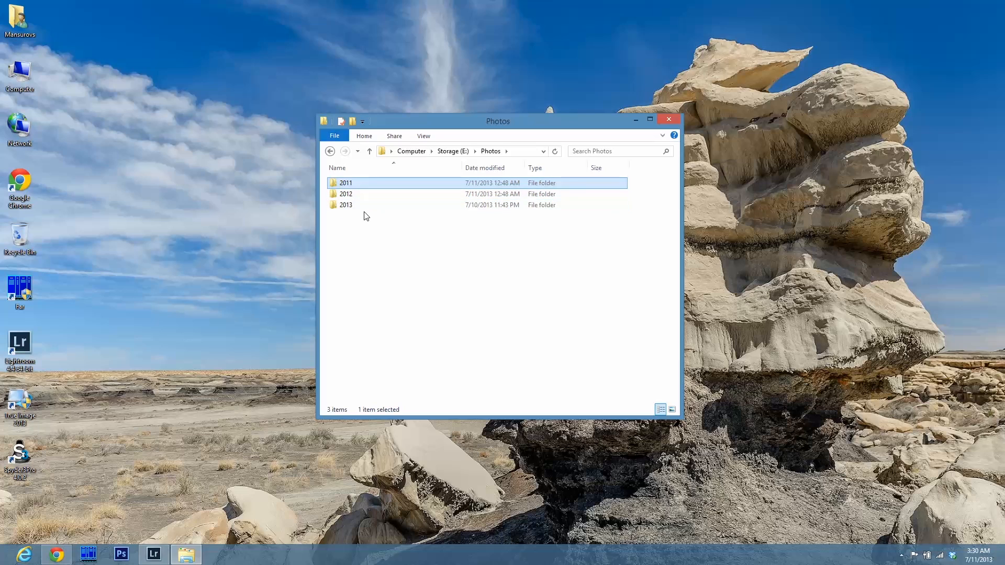
pyautogui.doubleClick(366, 207)
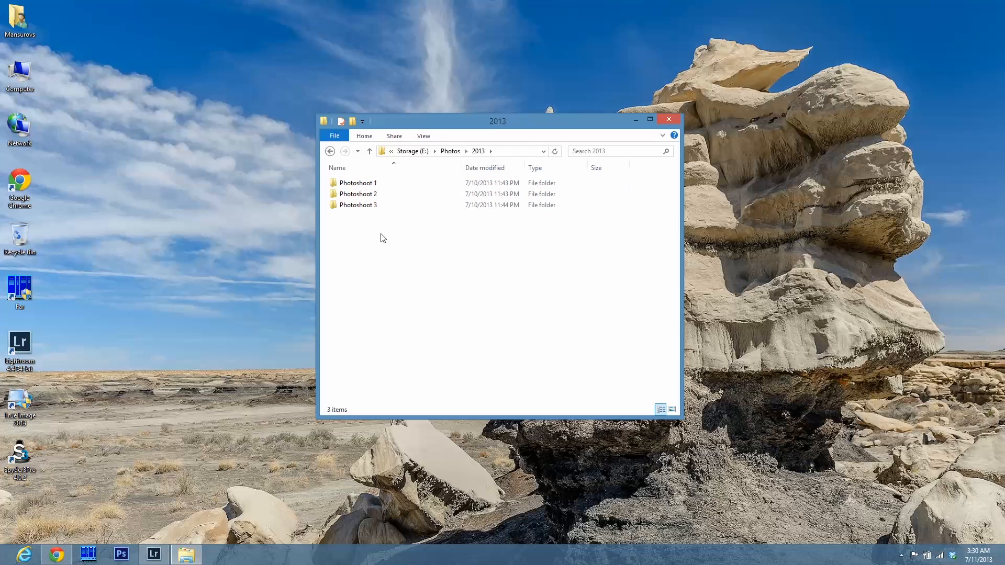
pyautogui.click(385, 193)
pyautogui.click(381, 207)
pyautogui.doubleClick(380, 206)
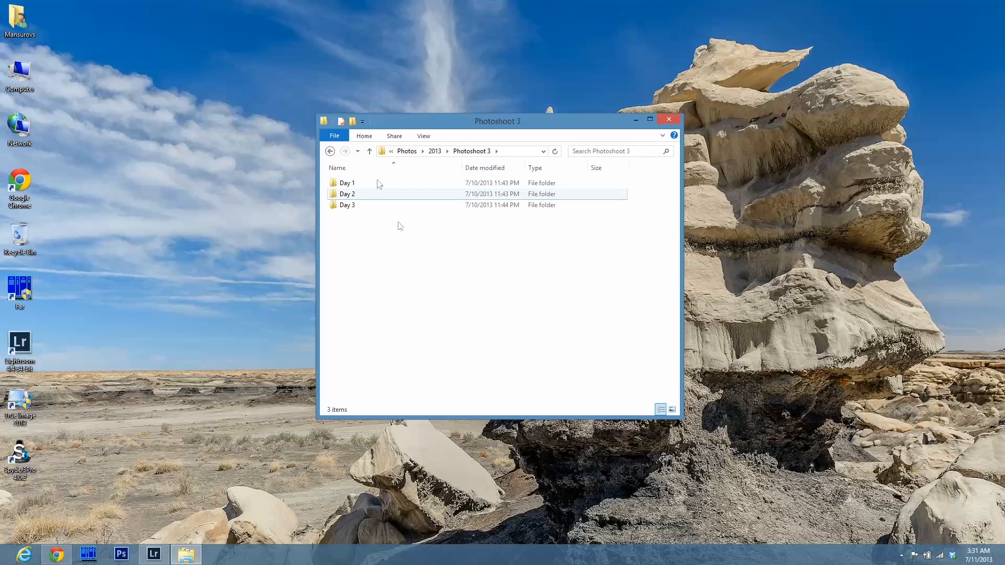
# Go back up to the Storage drive, reopen Photos and point out the 2011, 2012 and 2013 year folders.
pyautogui.click(370, 152)
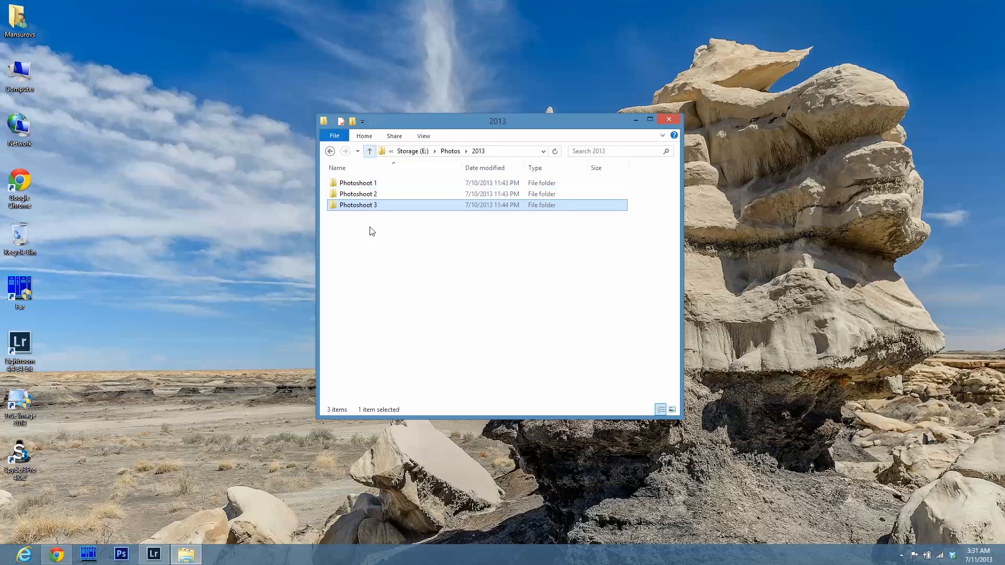
pyautogui.click(370, 152)
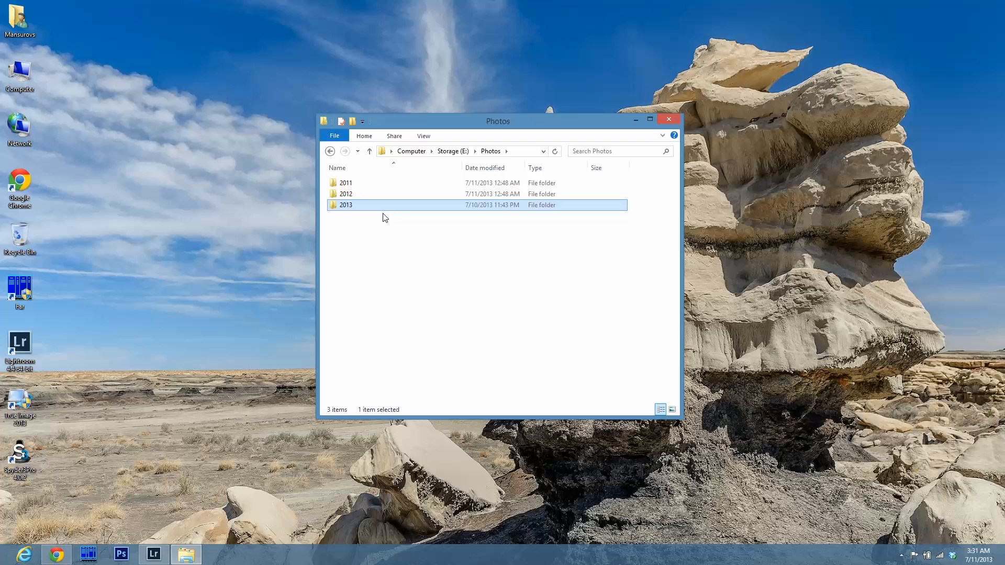
pyautogui.click(370, 151)
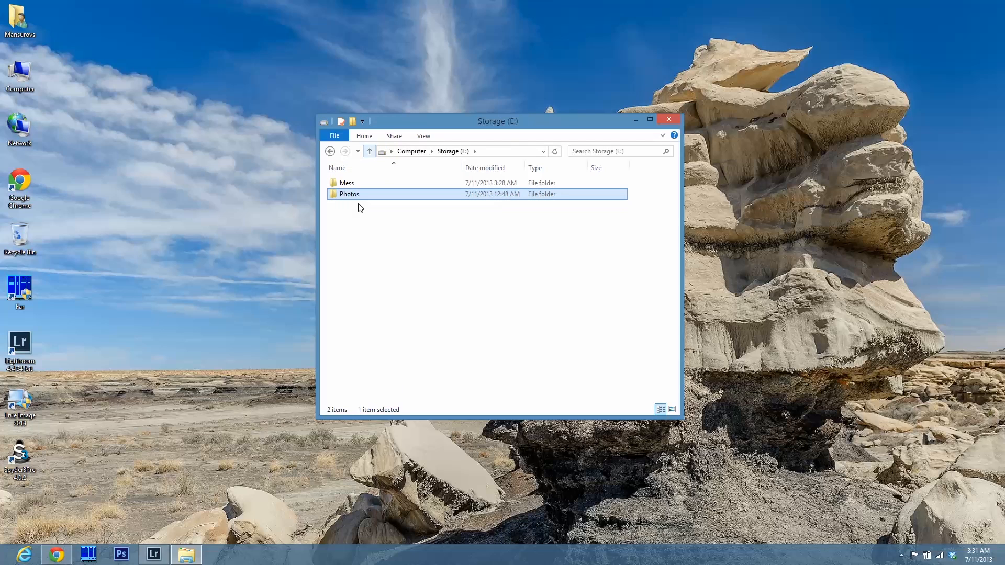
pyautogui.moveTo(360, 199)
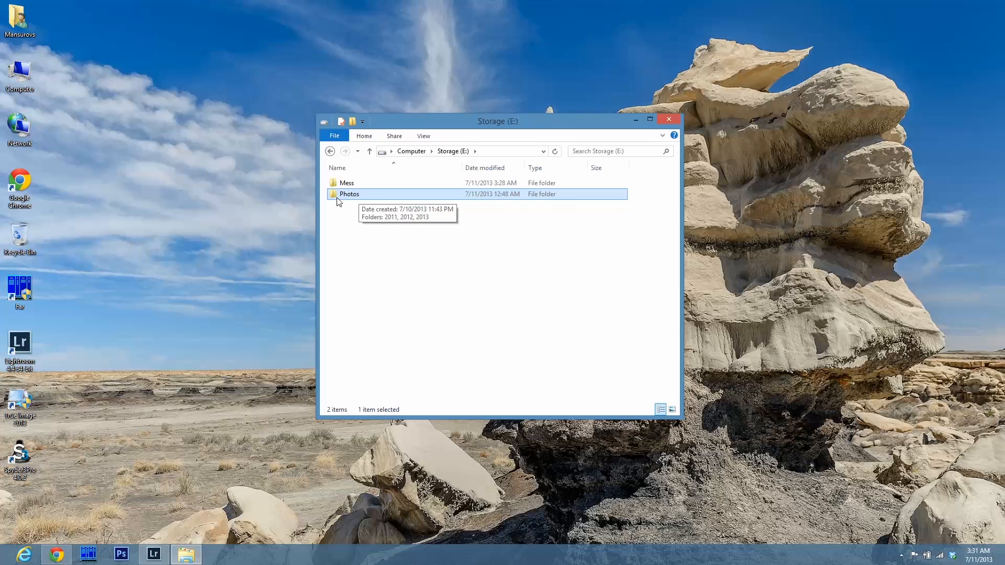
pyautogui.doubleClick(350, 194)
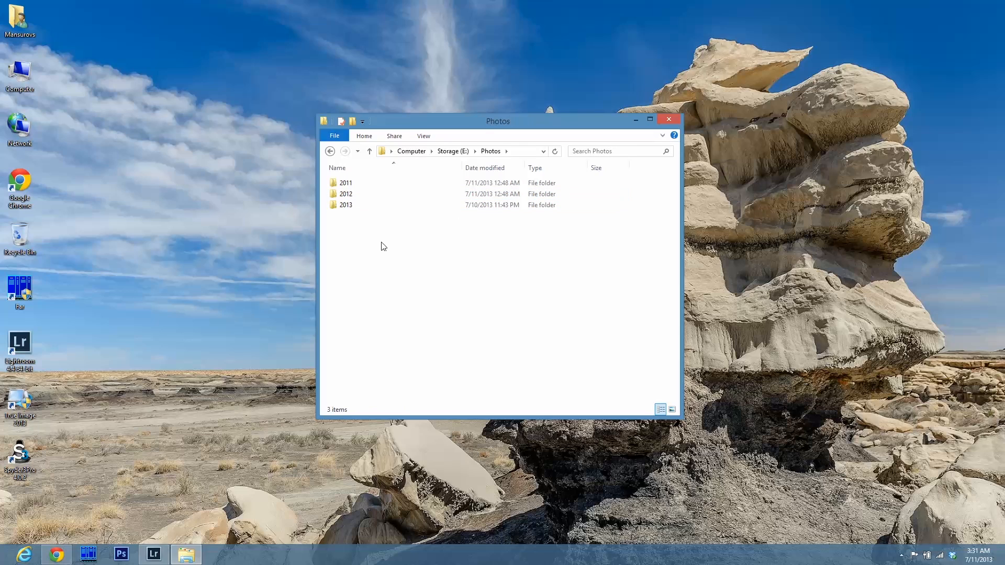
pyautogui.click(365, 185)
pyautogui.click(364, 196)
pyautogui.click(365, 208)
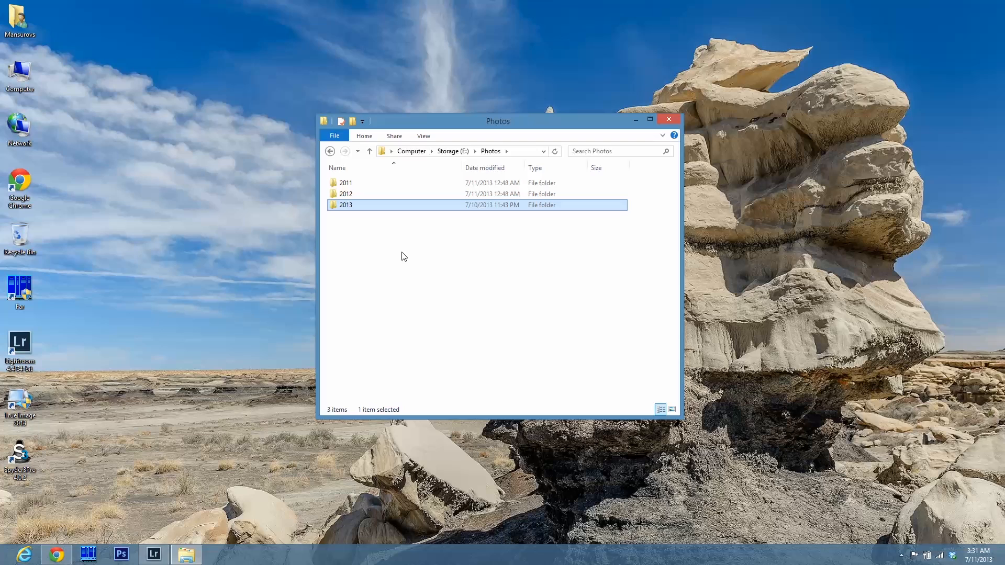
# Select the 2011, 2012 and 2013 year folders together, then return to the Storage drive.
pyautogui.click(370, 185)
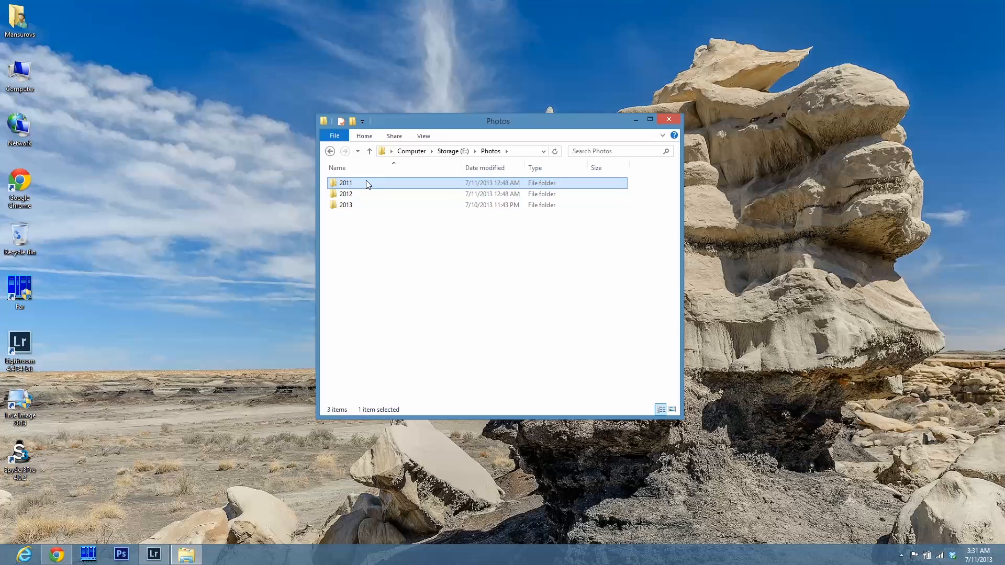
pyautogui.click(360, 195)
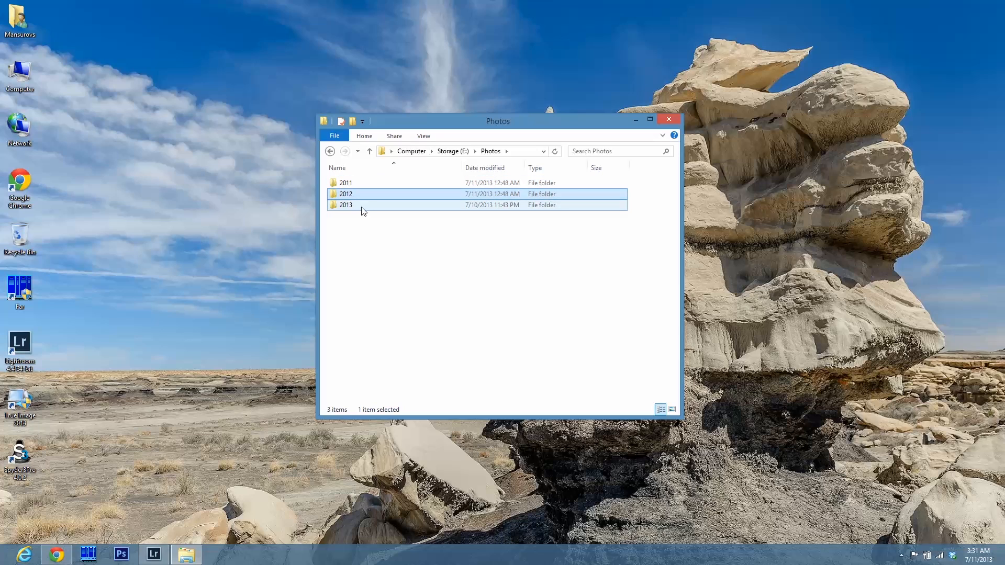
pyautogui.click(363, 210)
pyautogui.click(384, 268)
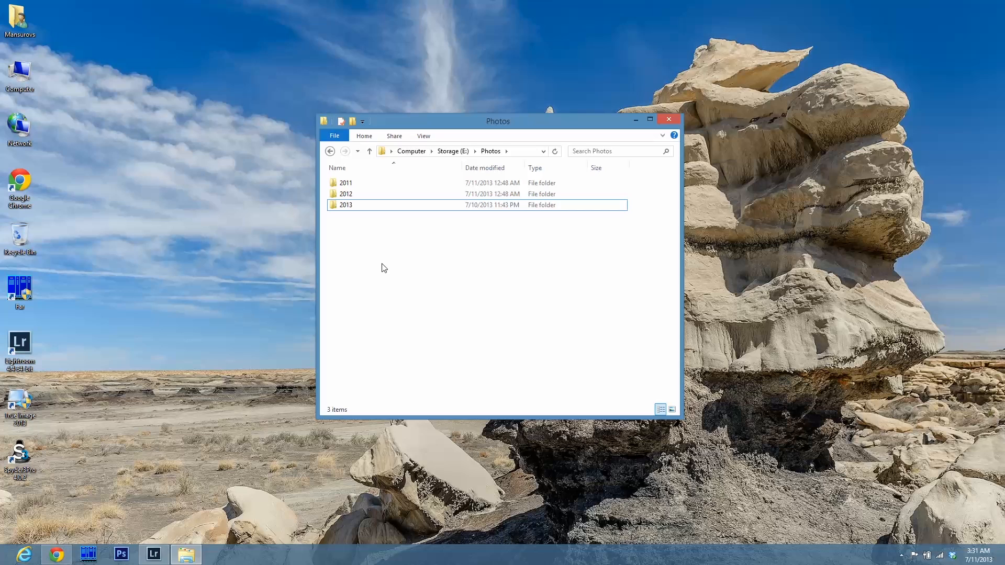
pyautogui.click(359, 184)
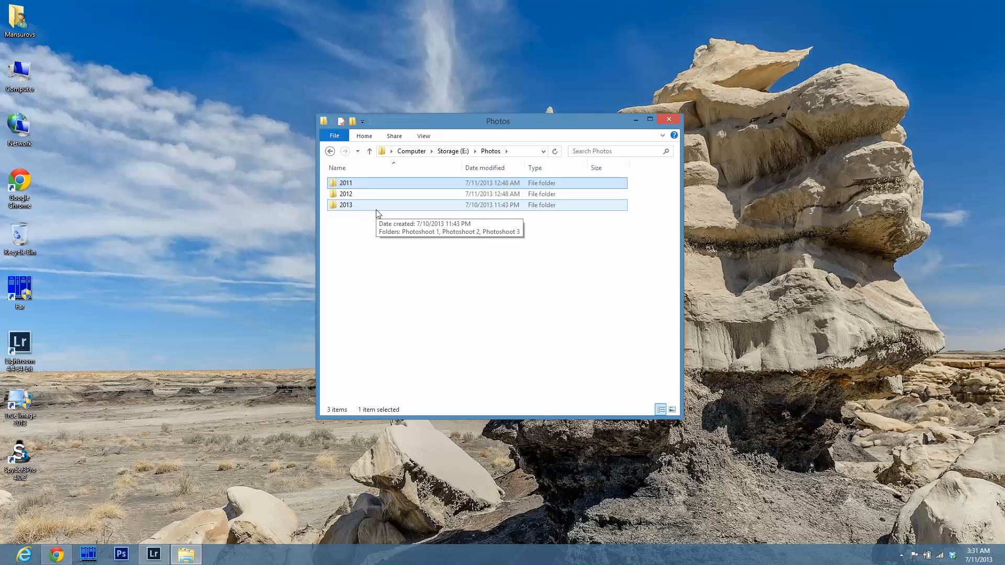
pyautogui.hotkey('shift', 'Down')
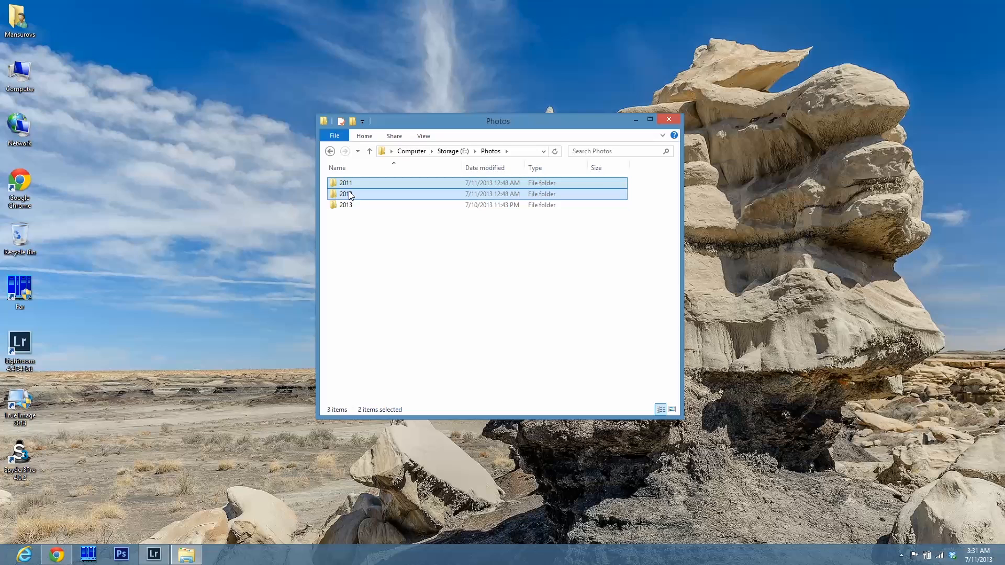
pyautogui.click(371, 232)
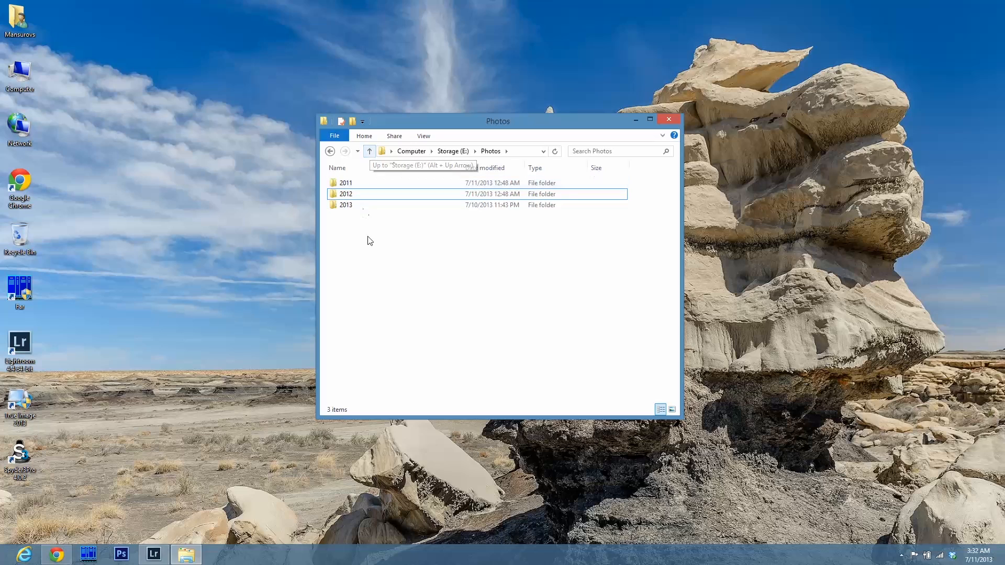
pyautogui.click(370, 152)
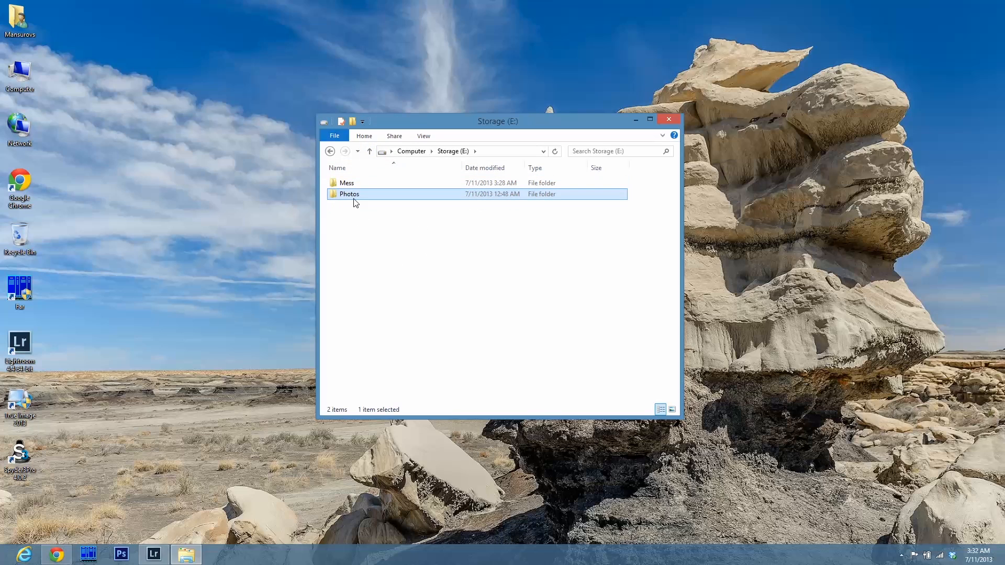
# Switch to the empty Lightroom Library, then back to File Explorer to browse the Mess folder's images.
pyautogui.click(153, 554)
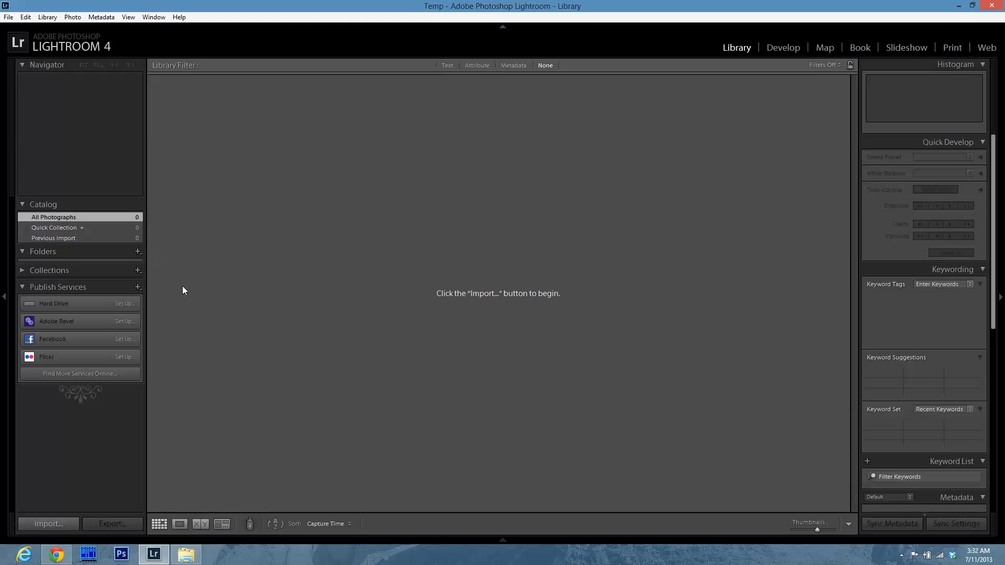
pyautogui.click(186, 555)
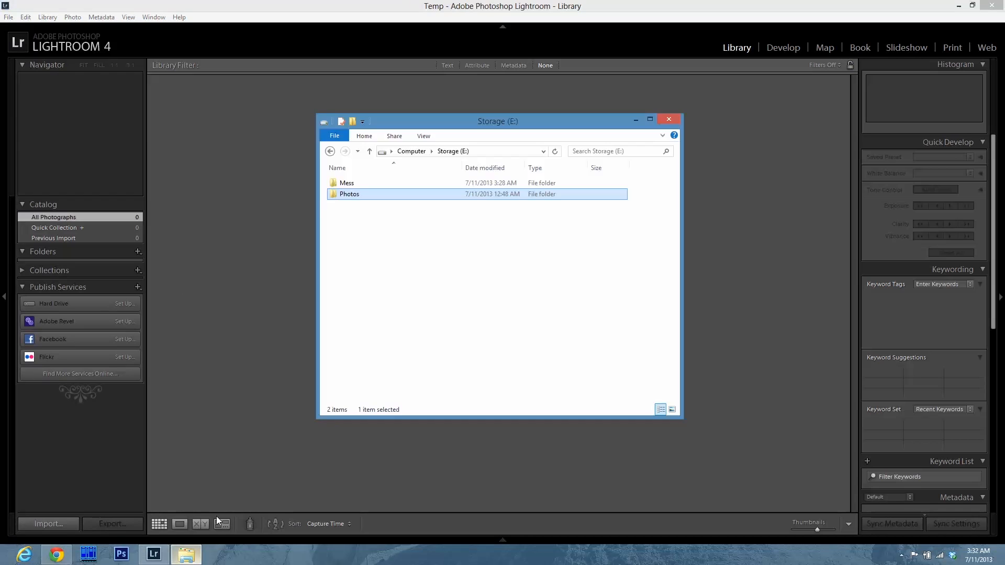
pyautogui.click(366, 184)
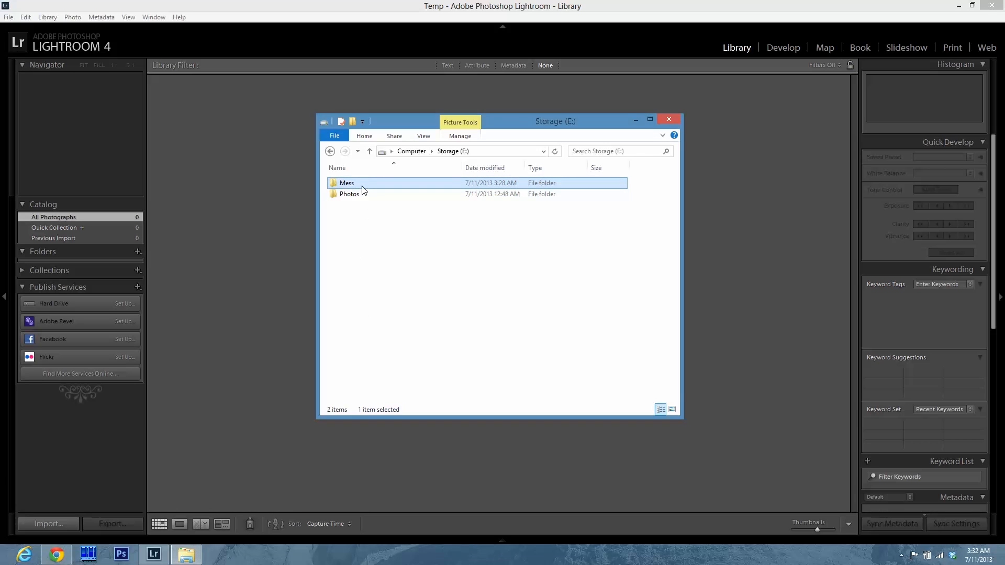
pyautogui.doubleClick(362, 187)
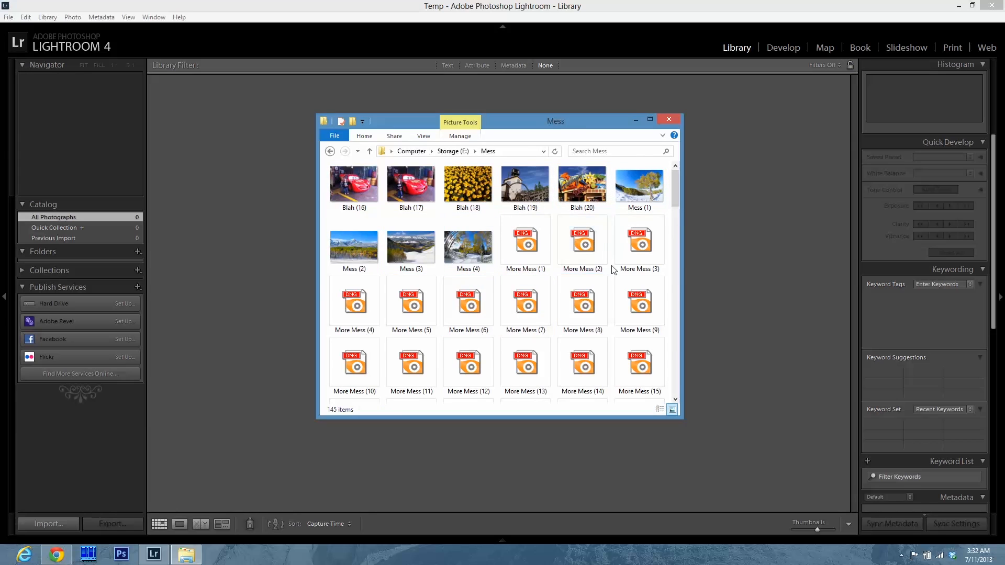
pyautogui.scroll(-10, 466, 325)
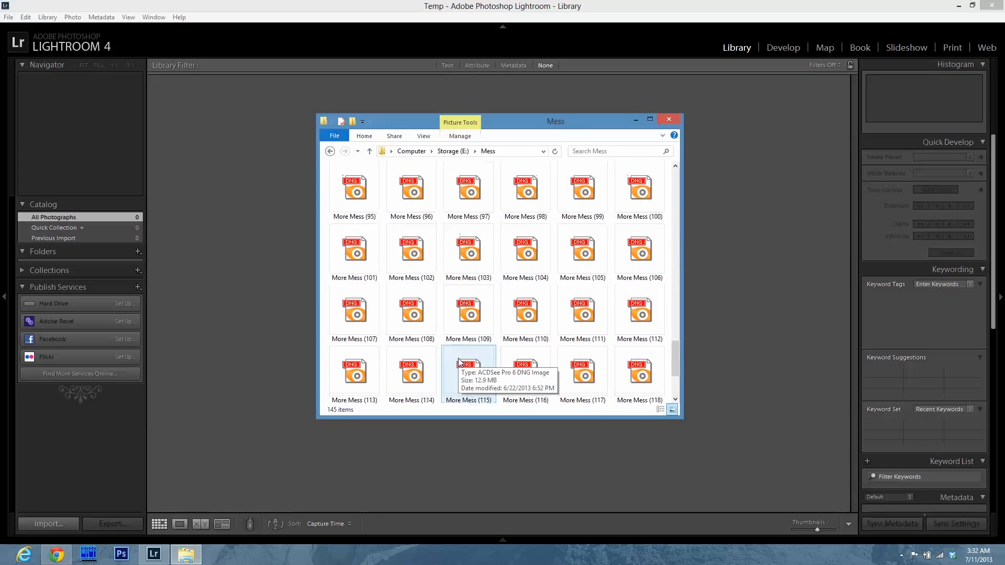
pyautogui.scroll(10, 461, 332)
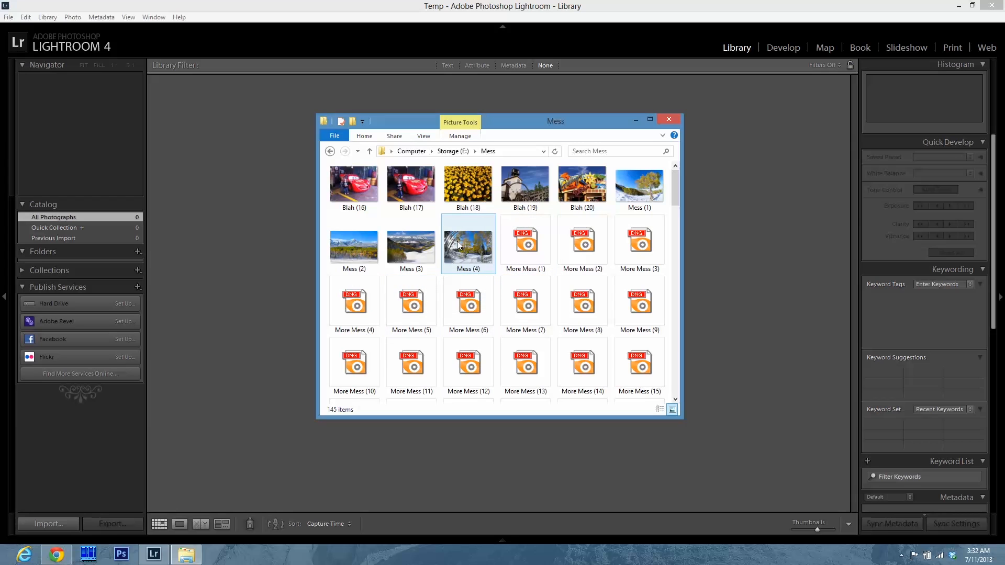
pyautogui.click(477, 260)
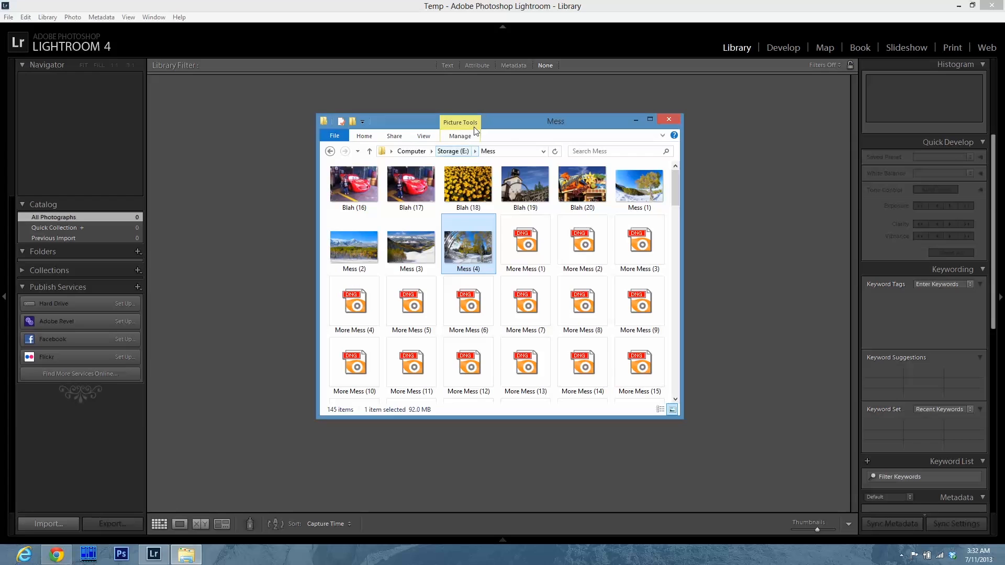
# Browse the Mess folder and the Photos folder once more, then minimize File Explorer.
pyautogui.click(370, 151)
pyautogui.doubleClick(347, 183)
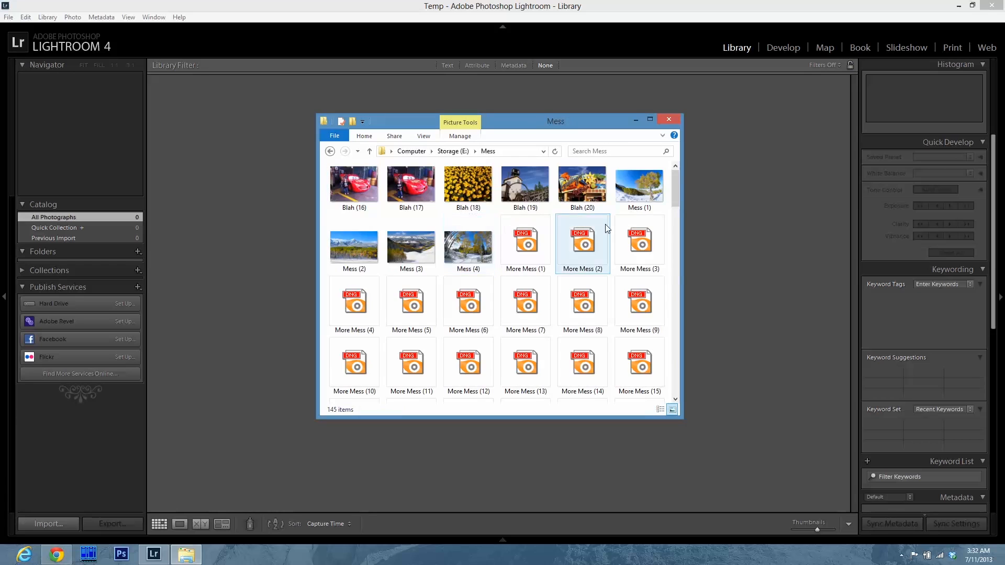
pyautogui.scroll(-10, 508, 332)
pyautogui.scroll(10, 498, 314)
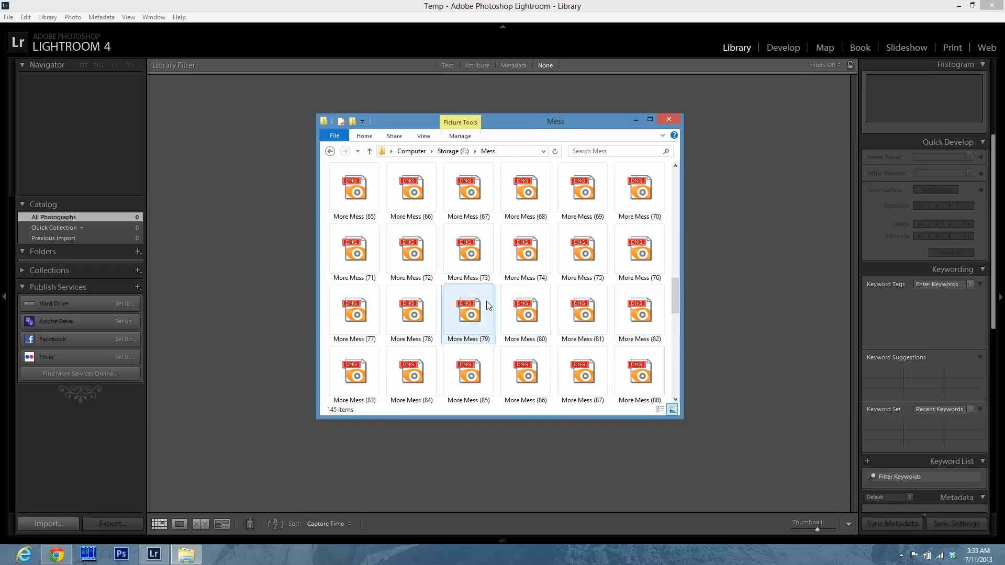
pyautogui.click(370, 151)
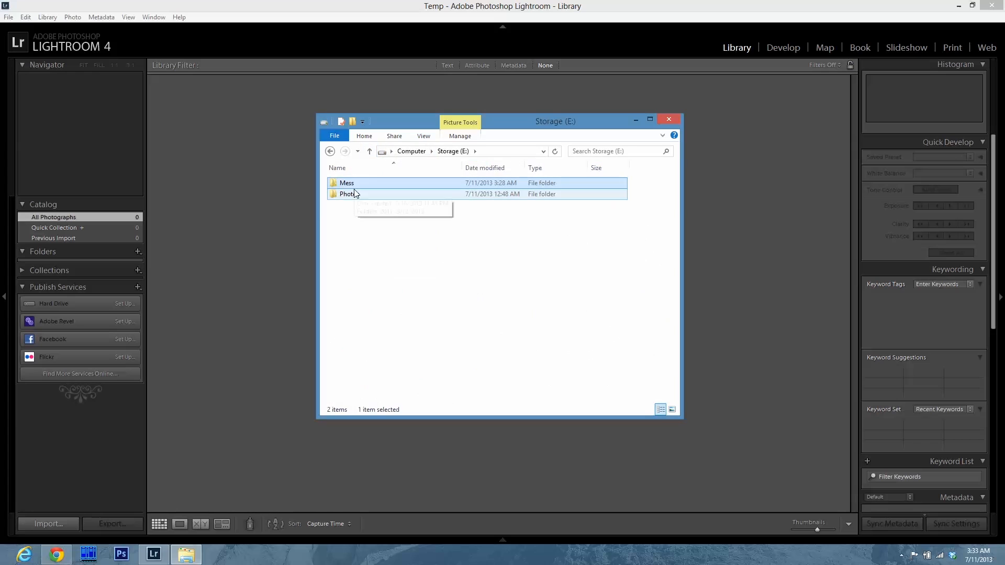
pyautogui.doubleClick(346, 195)
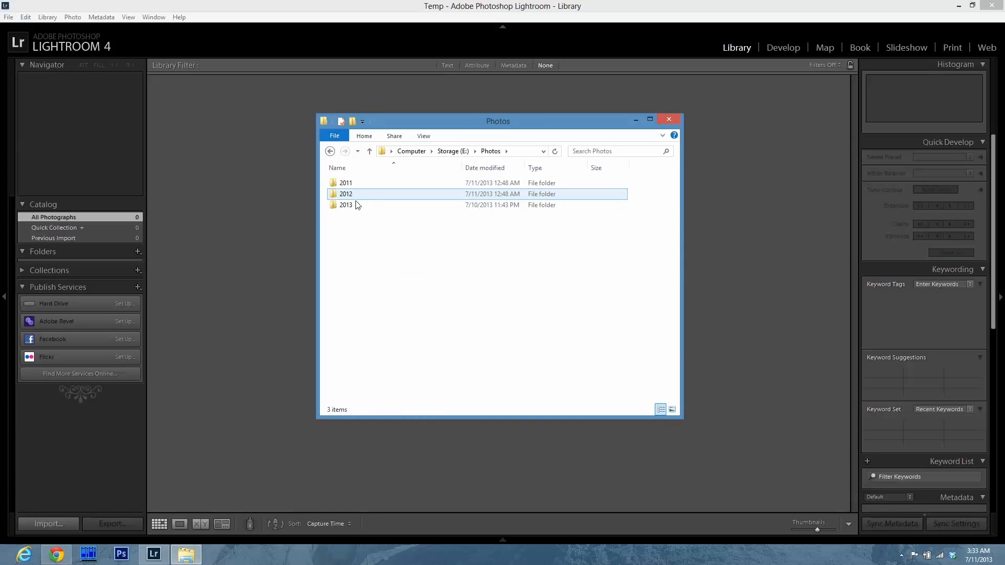
pyautogui.click(194, 11)
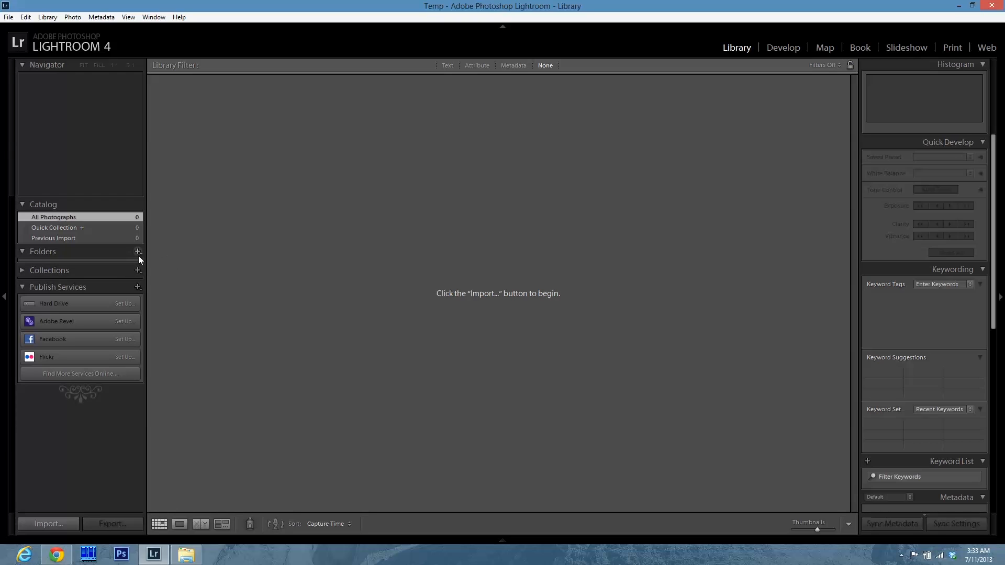
# Open the Import dialog and choose the Mess folder on Storage (E:) as the import source.
pyautogui.click(8, 18)
pyautogui.click(42, 83)
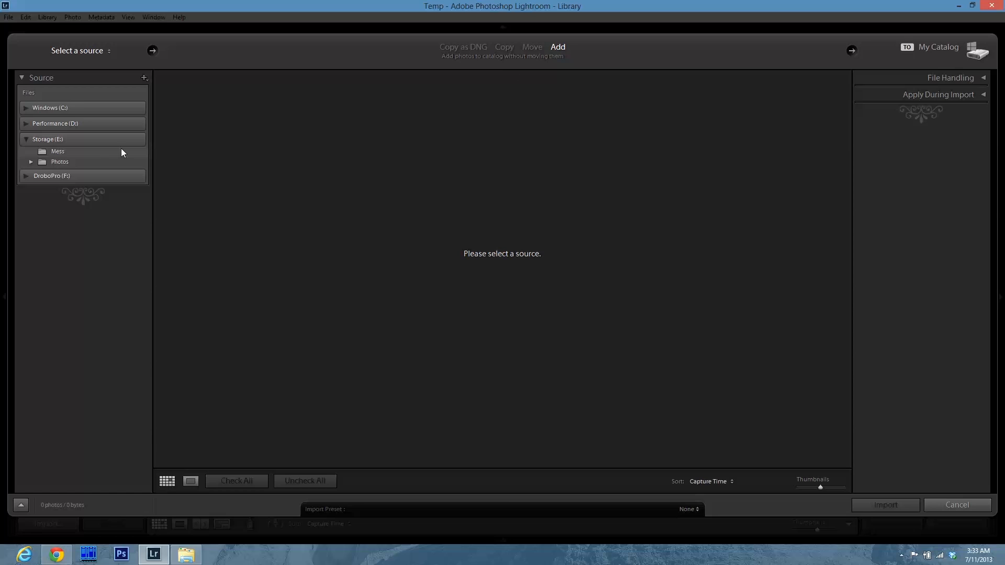
pyautogui.click(84, 152)
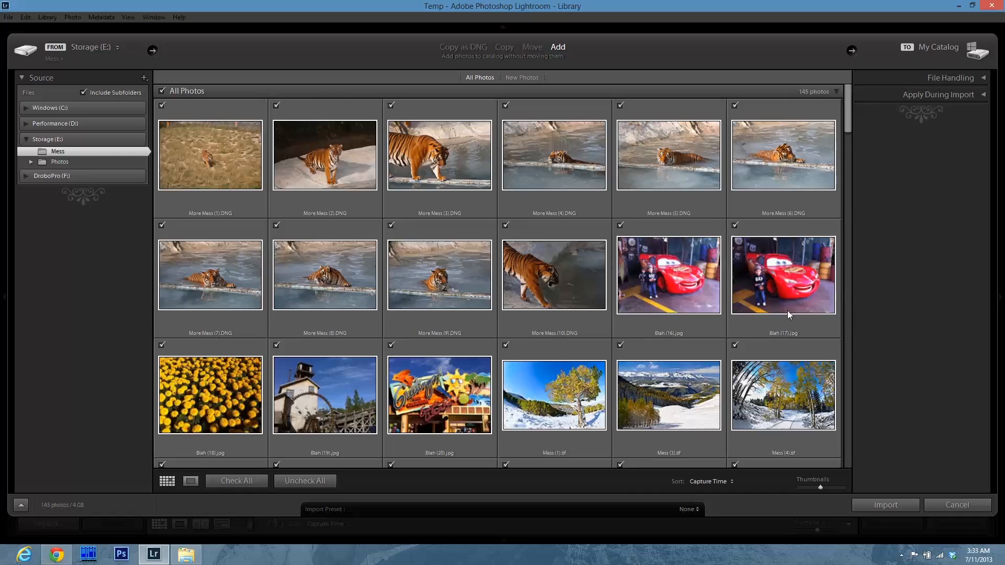
# Scroll through the import preview thumbnails of the Mess folder's photos.
pyautogui.scroll(-10, 787, 310)
pyautogui.scroll(10, 786, 321)
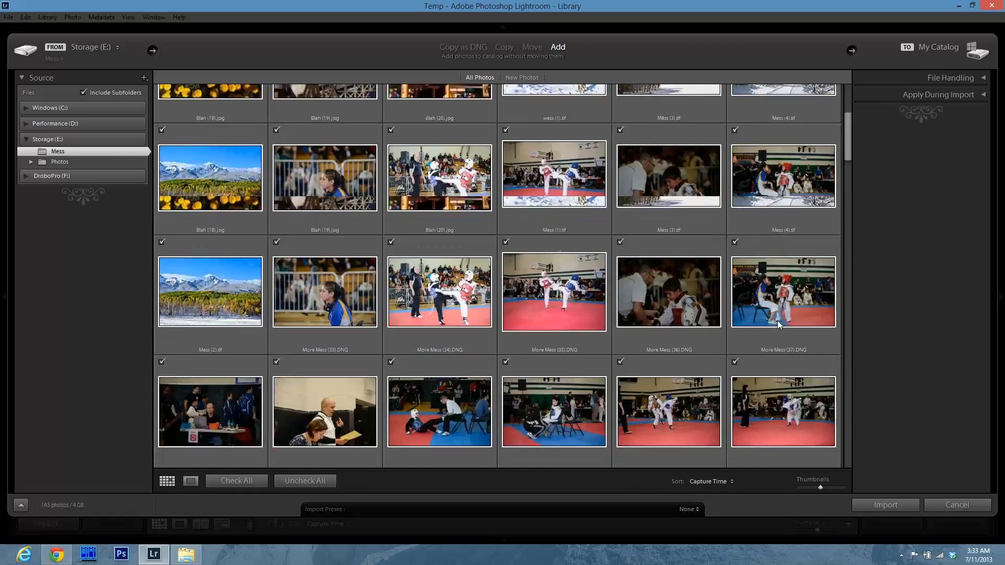
pyautogui.scroll(-7, 595, 292)
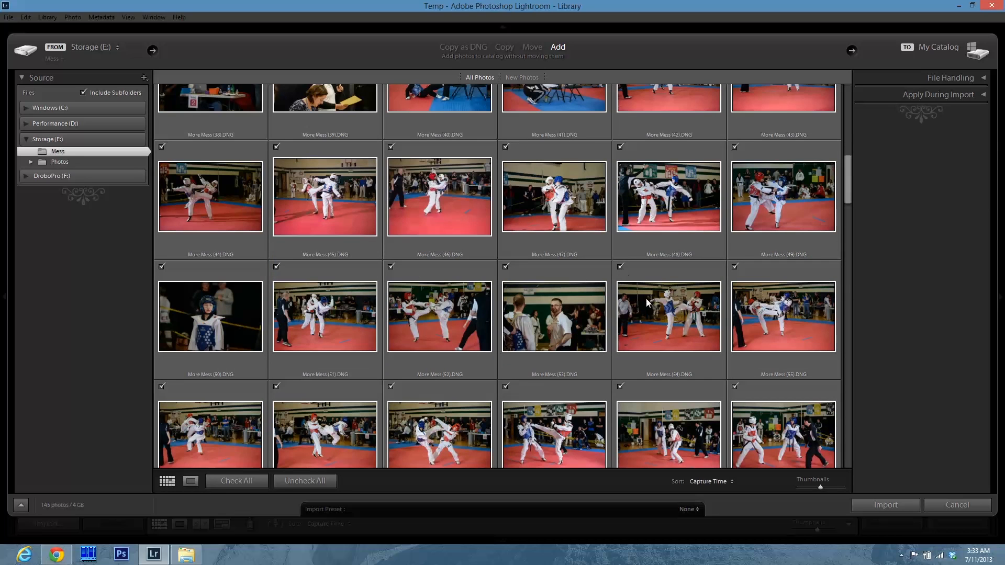
pyautogui.scroll(-14, 586, 385)
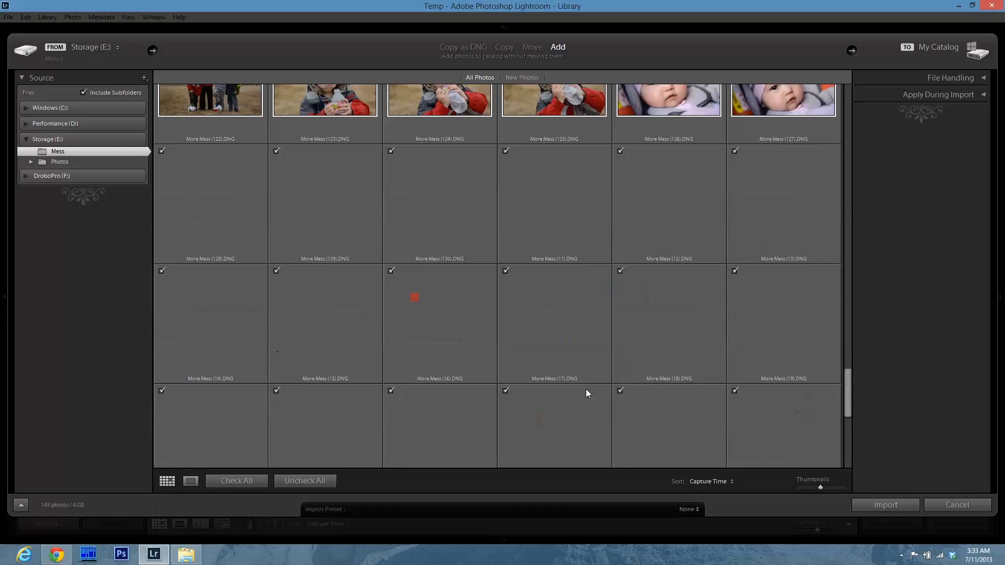
# Scroll to the end of the import preview and import all the Mess folder's photos into the catalog.
pyautogui.scroll(-5, 476, 333)
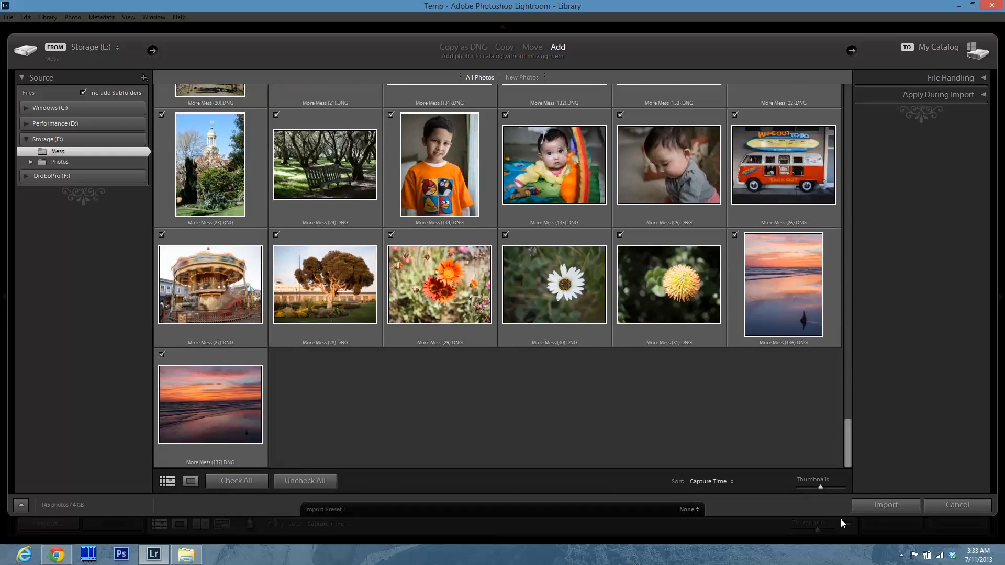
pyautogui.click(886, 506)
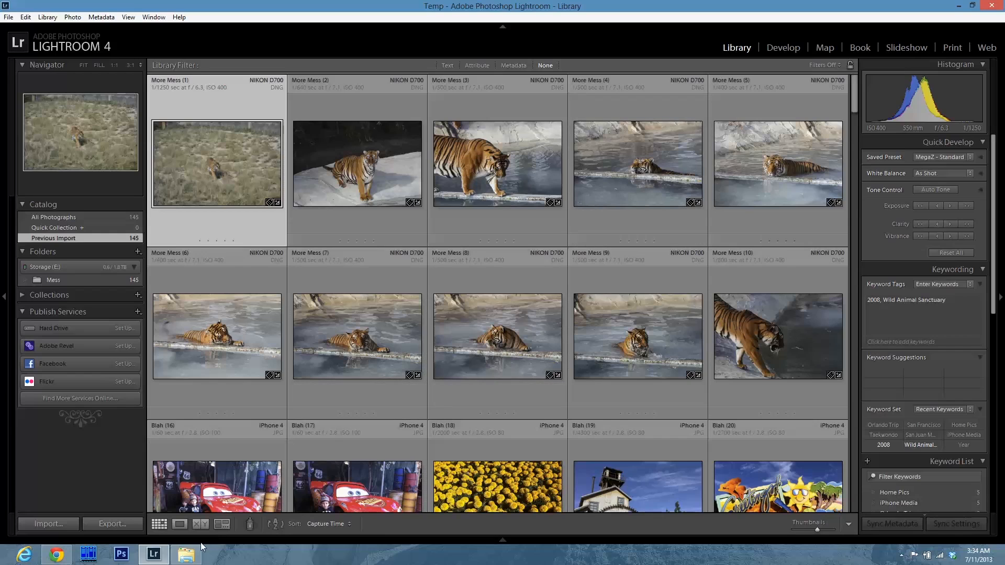
# Open File Explorer and browse the Storage (E:) drive and the Mess folder's contents.
pyautogui.click(186, 555)
pyautogui.click(370, 152)
pyautogui.click(369, 152)
pyautogui.doubleClick(361, 220)
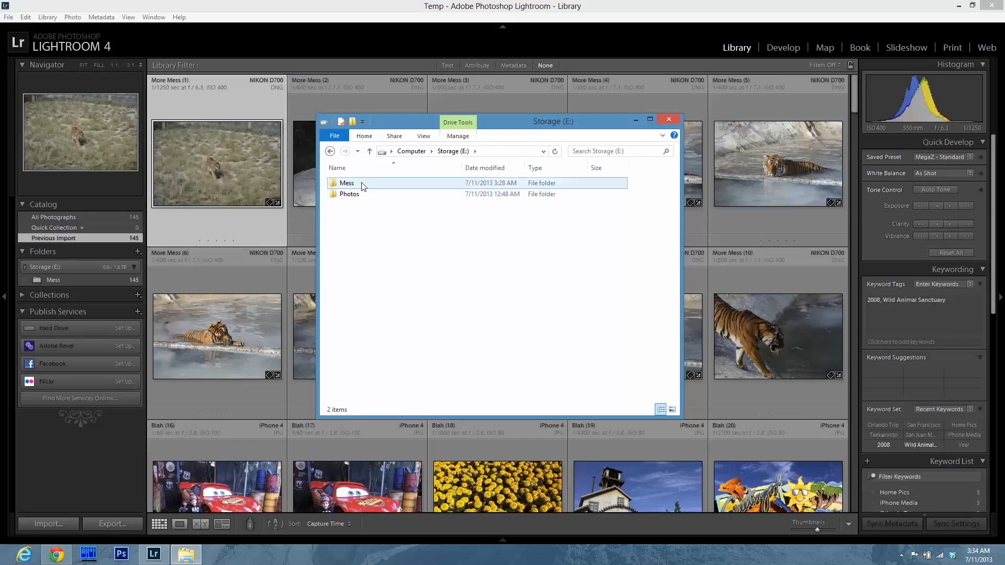
pyautogui.doubleClick(361, 185)
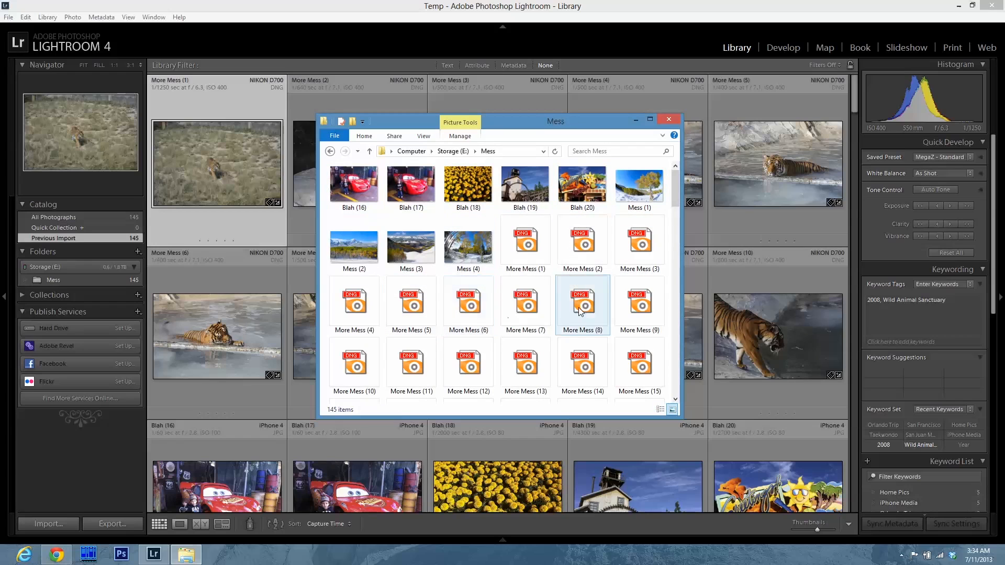
pyautogui.click(370, 152)
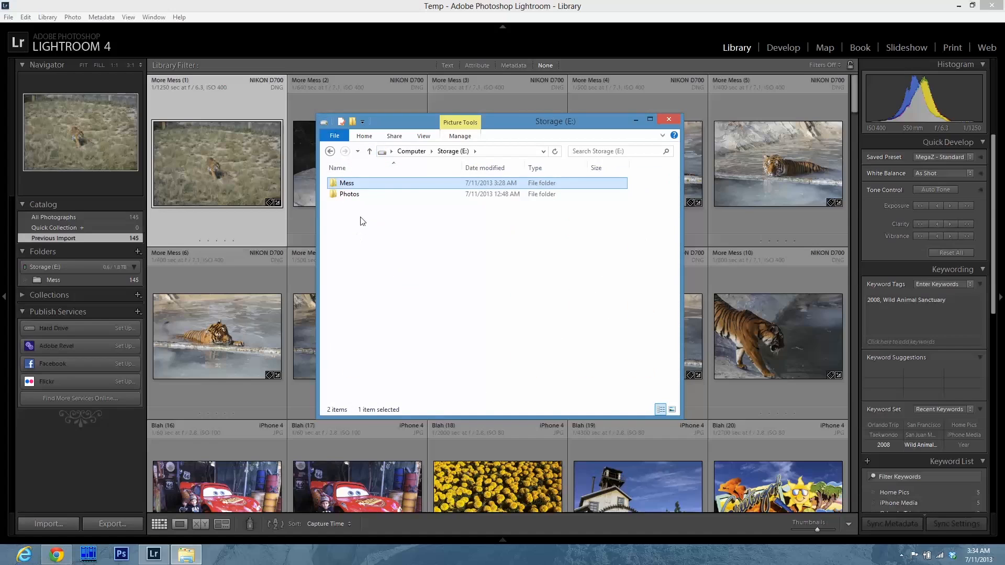
# Delete the Photos folder from Storage (E:) and return to Lightroom.
pyautogui.click(349, 195)
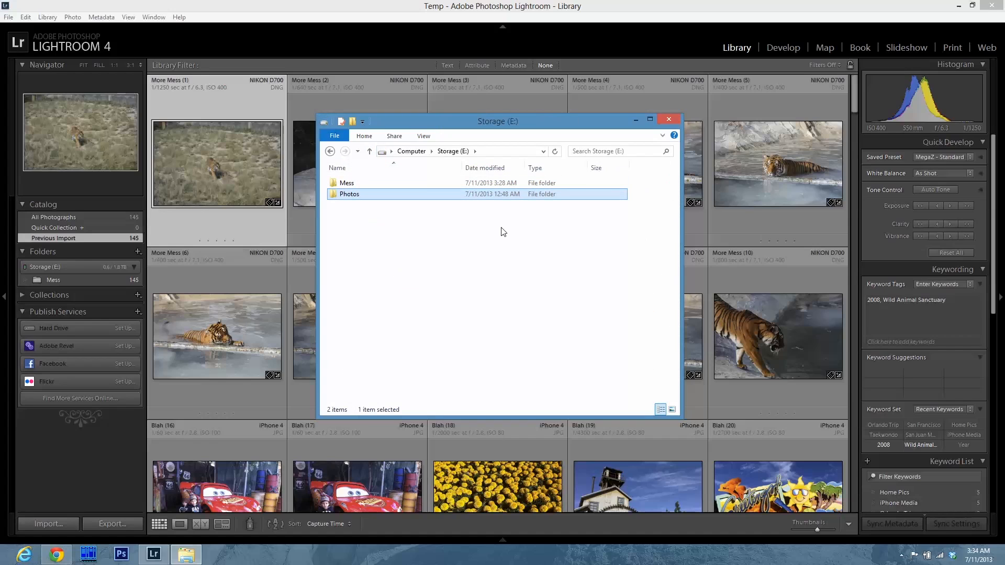
pyautogui.press('Delete')
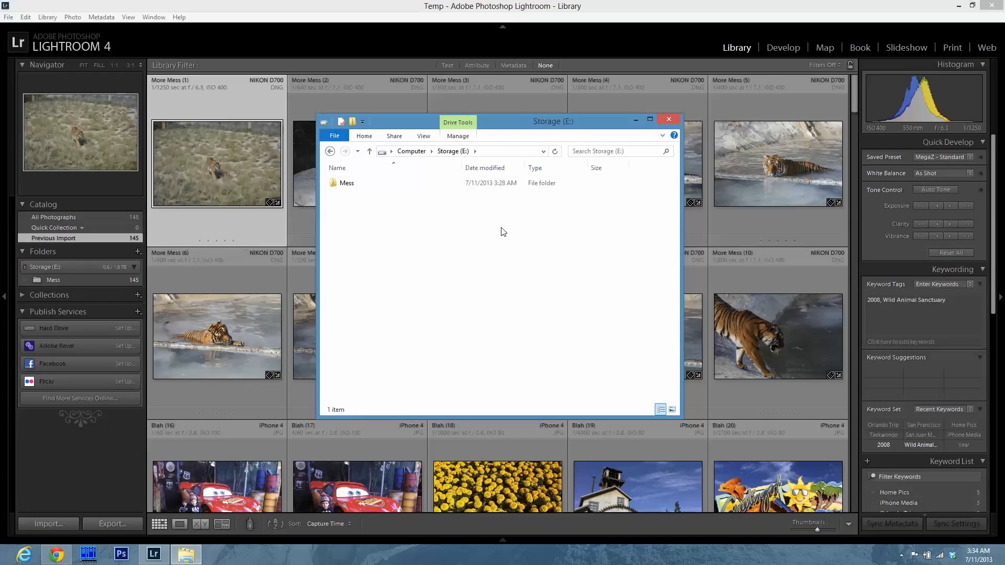
pyautogui.click(327, 2)
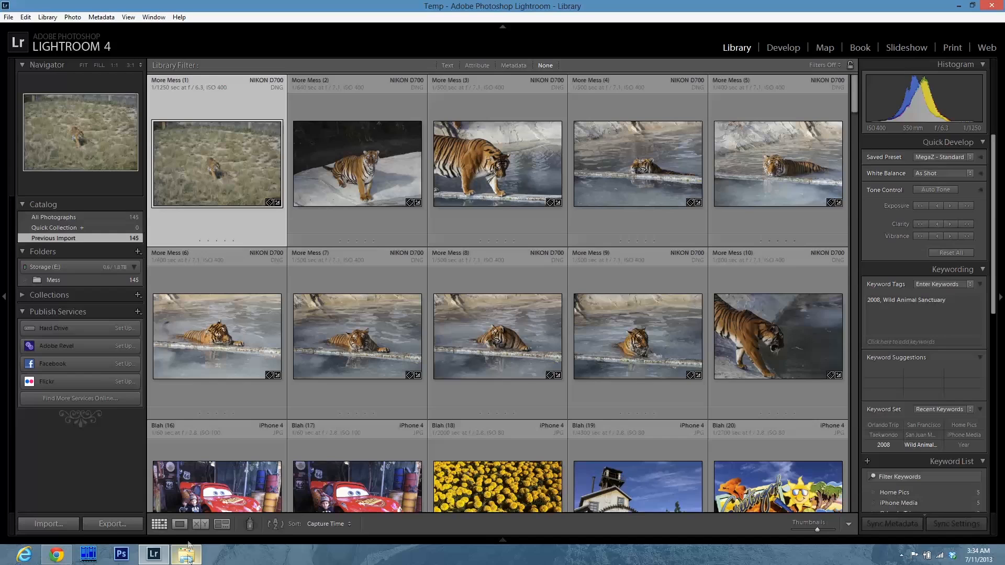
# Show the Mess folder's parent and create a Photos folder inside E: without including the selected photos.
pyautogui.rightClick(59, 283)
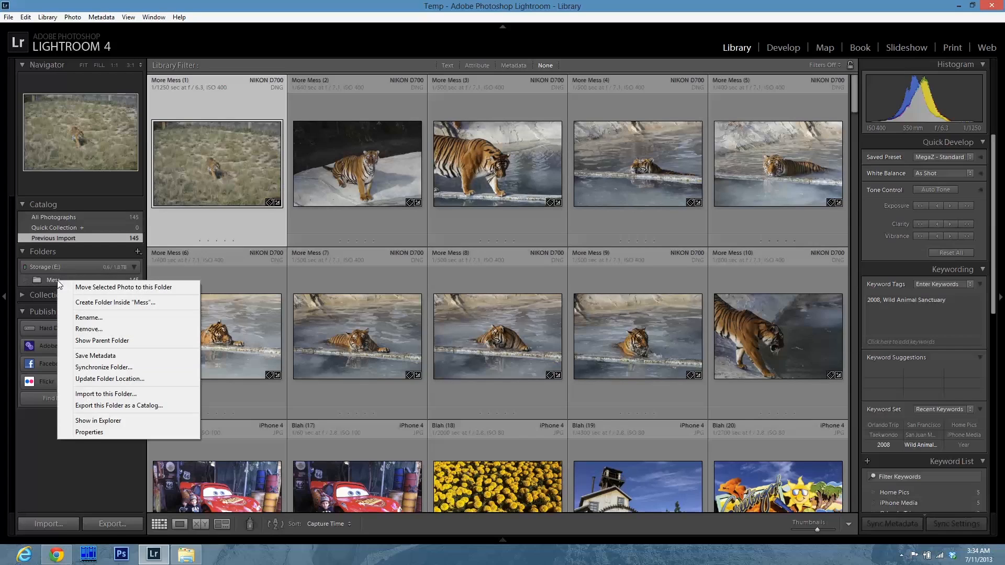
pyautogui.click(111, 341)
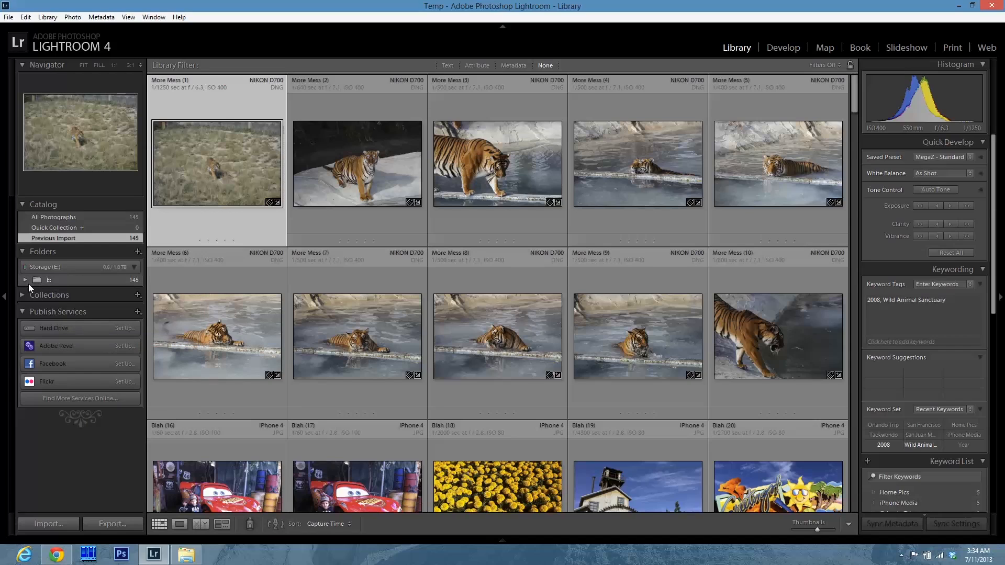
pyautogui.rightClick(73, 281)
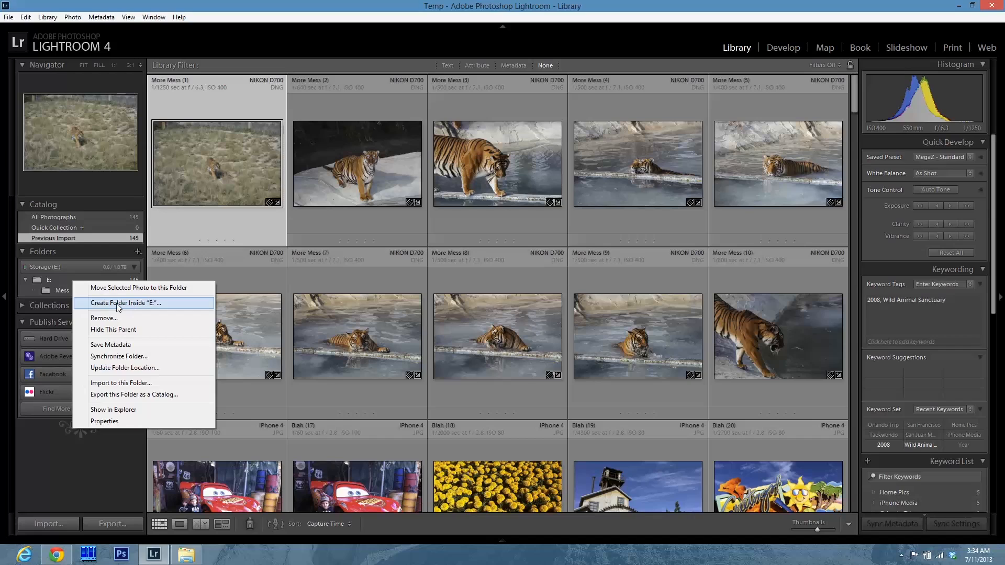
pyautogui.click(152, 306)
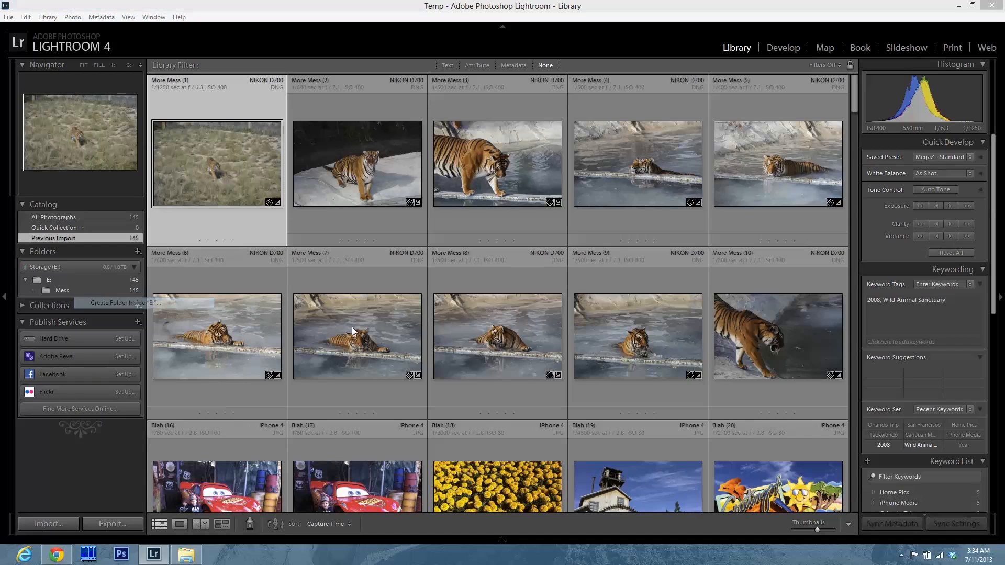
pyautogui.write('Photos')
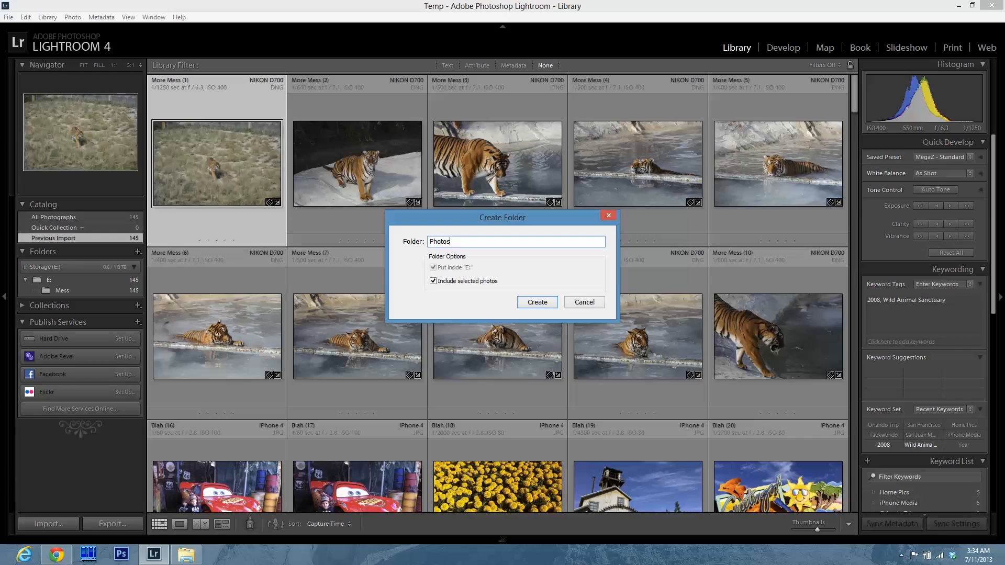
pyautogui.click(440, 281)
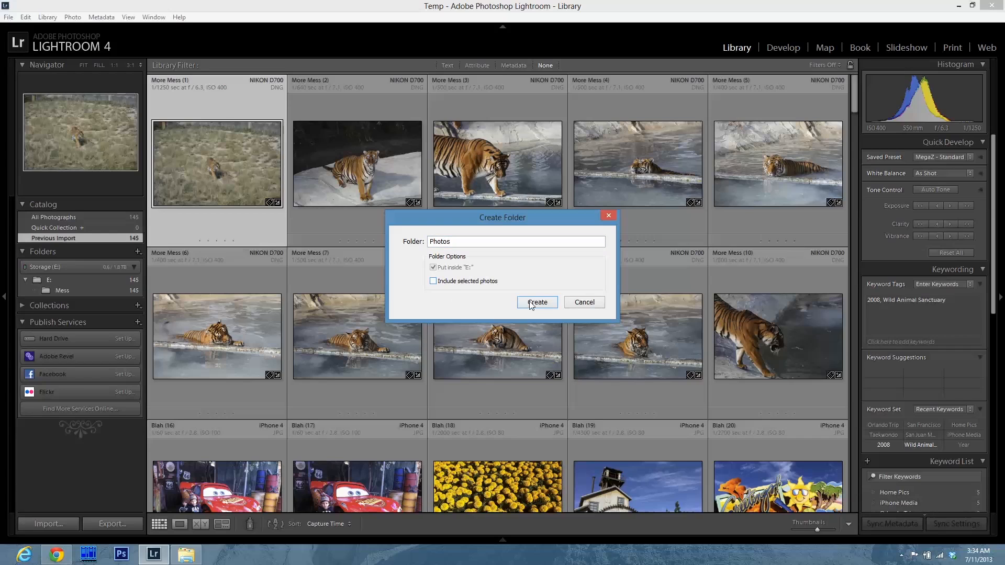
pyautogui.click(531, 304)
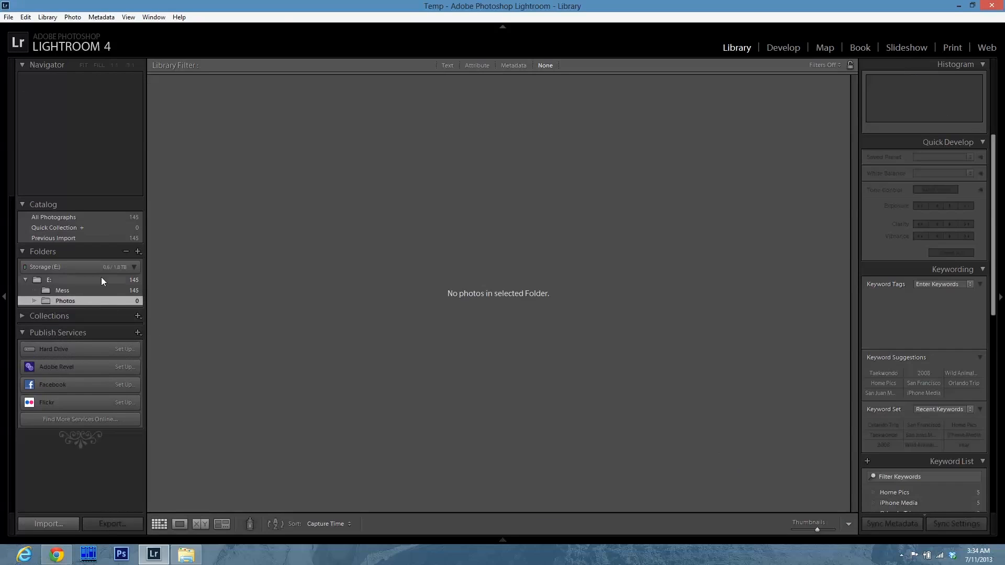
# Select the E: folder and open the Metadata filter bar, checking the Label and Date column options.
pyautogui.click(73, 281)
pyautogui.click(514, 66)
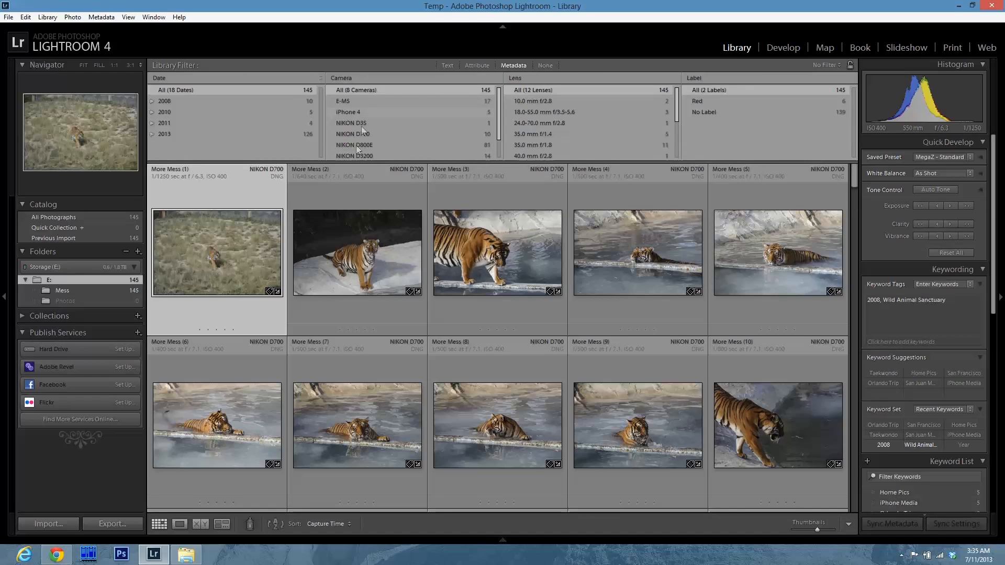
pyautogui.click(708, 79)
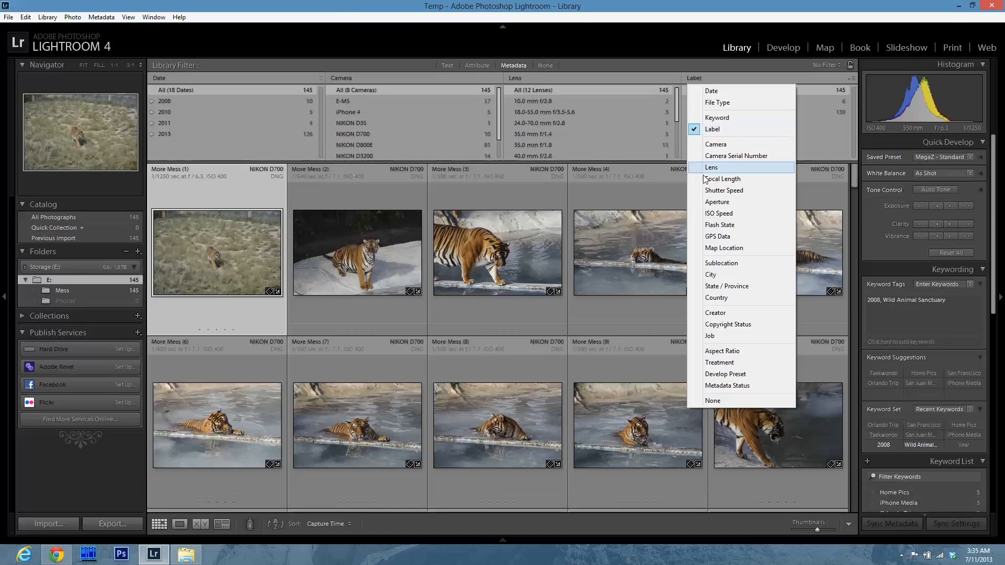
pyautogui.click(317, 2)
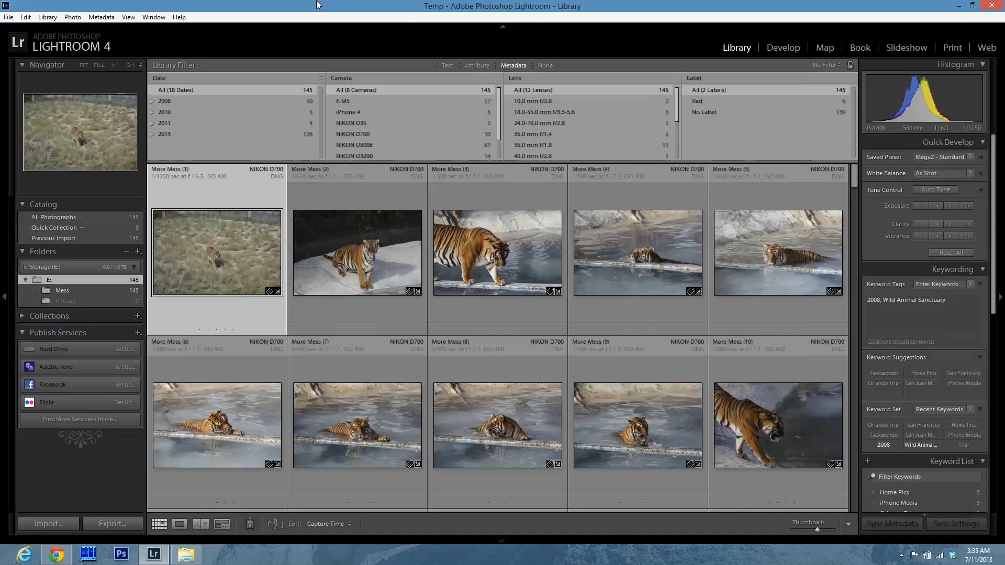
pyautogui.click(168, 80)
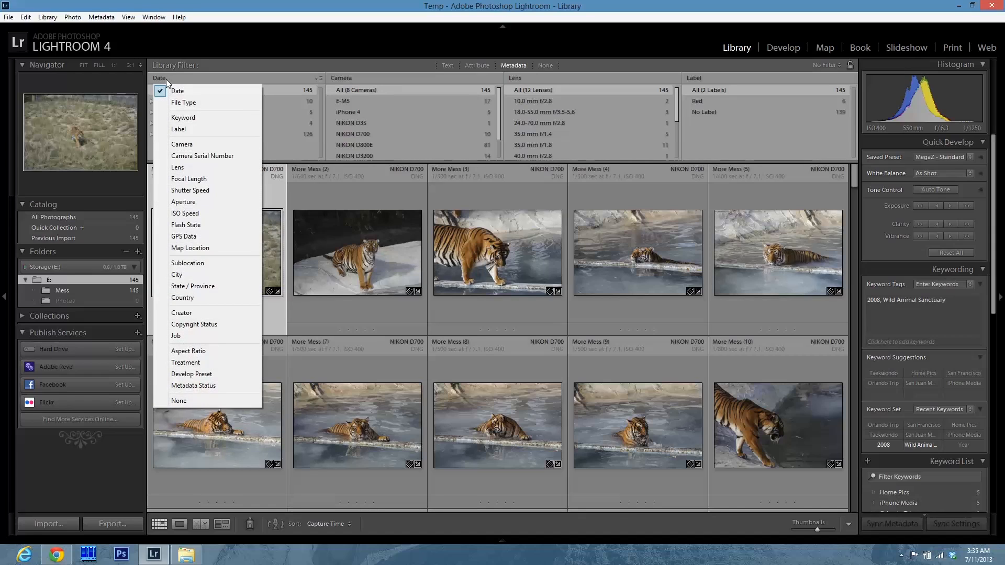
pyautogui.click(201, 5)
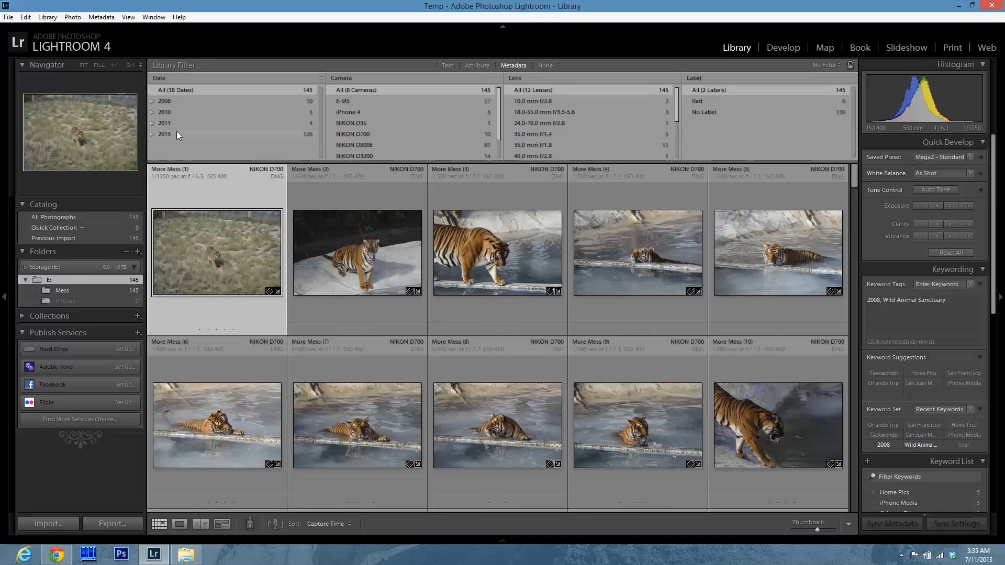
# Create subfolders named 2008 and 2010 inside the Photos folder.
pyautogui.rightClick(72, 307)
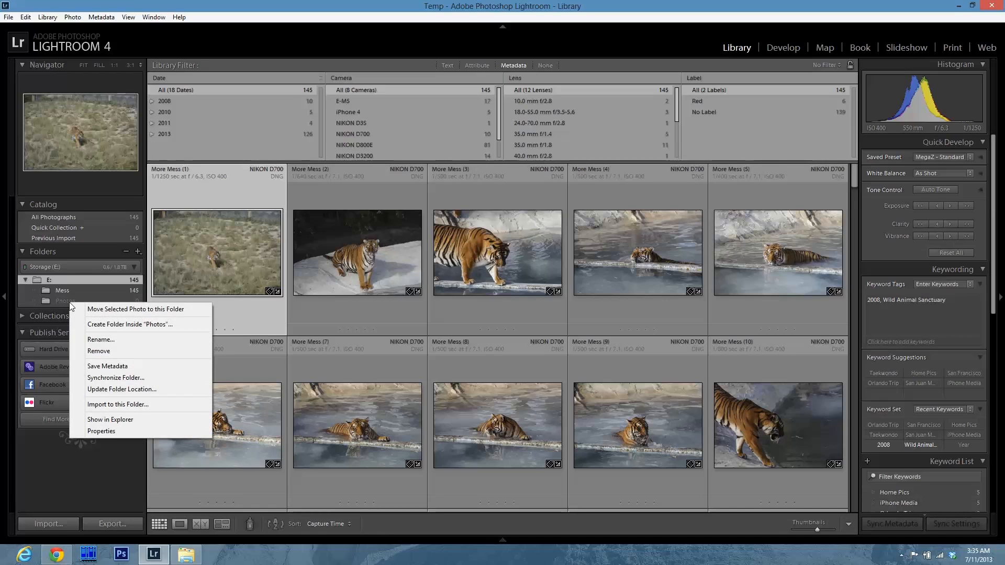
pyautogui.click(134, 330)
pyautogui.write('2008')
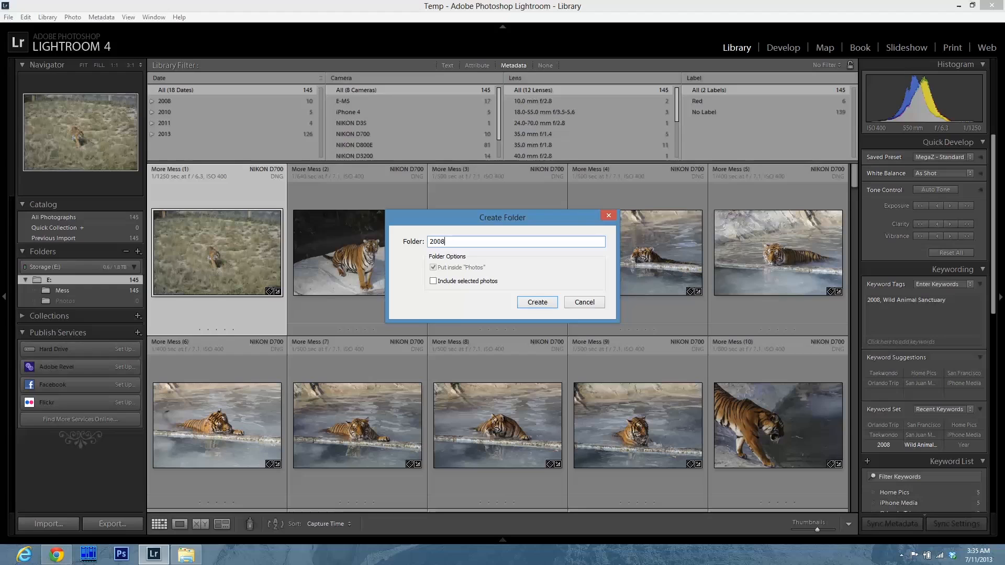
pyautogui.press('Return')
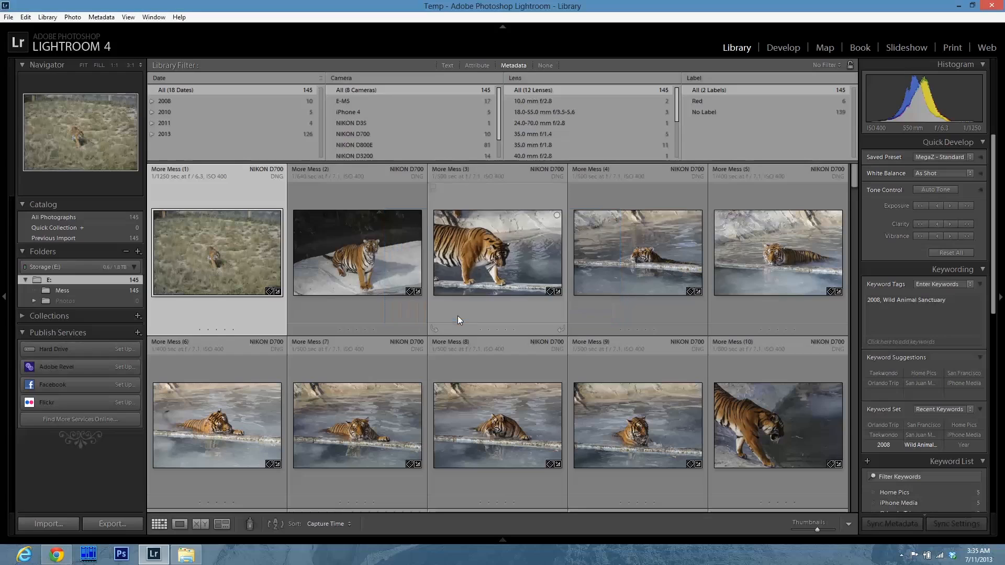
pyautogui.click(34, 300)
pyautogui.rightClick(72, 301)
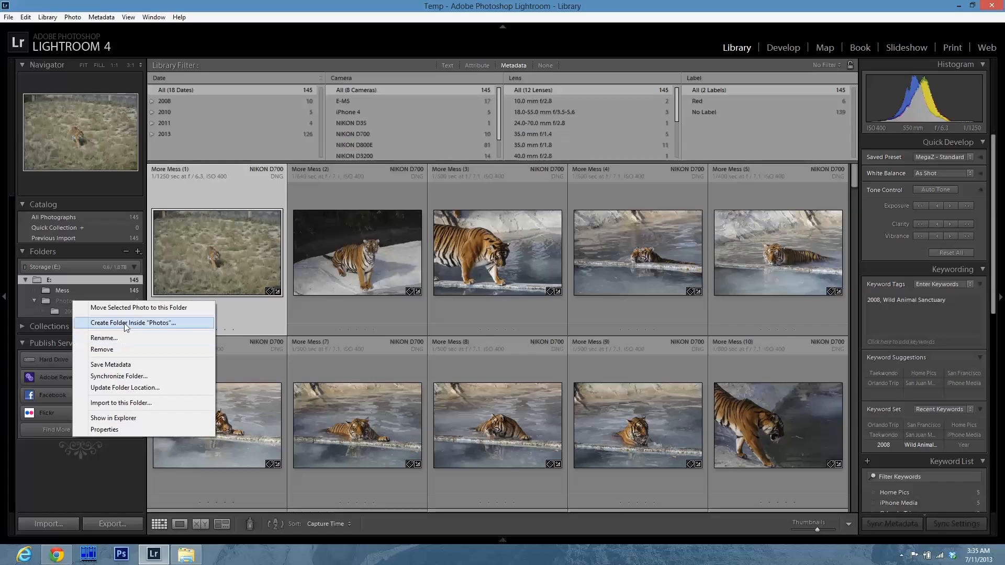
pyautogui.click(126, 323)
pyautogui.write('201')
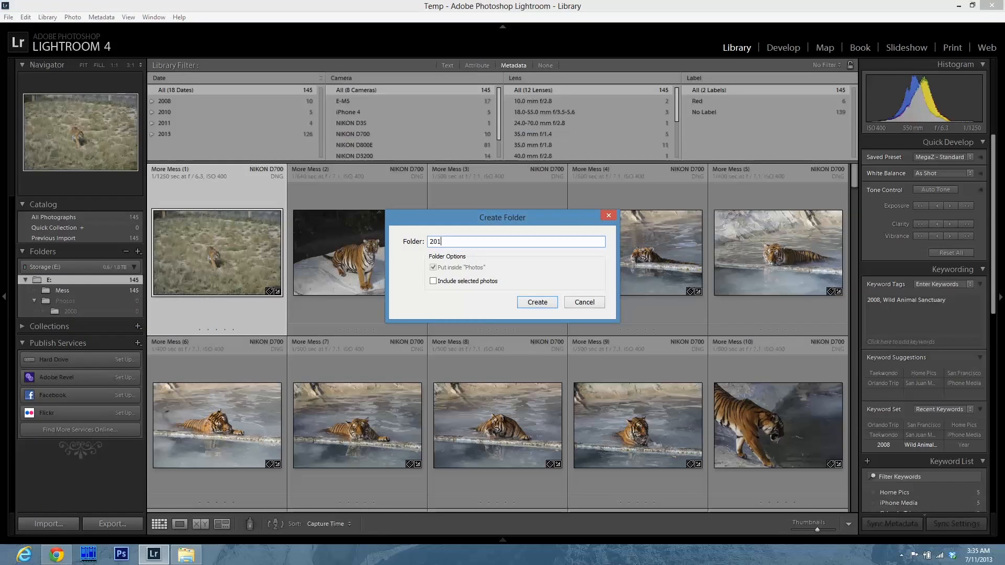
pyautogui.write('0')
pyautogui.press('Return')
# Create subfolders named 2011 and 2013 inside the Photos folder.
pyautogui.rightClick(80, 300)
pyautogui.click(130, 322)
pyautogui.write('201')
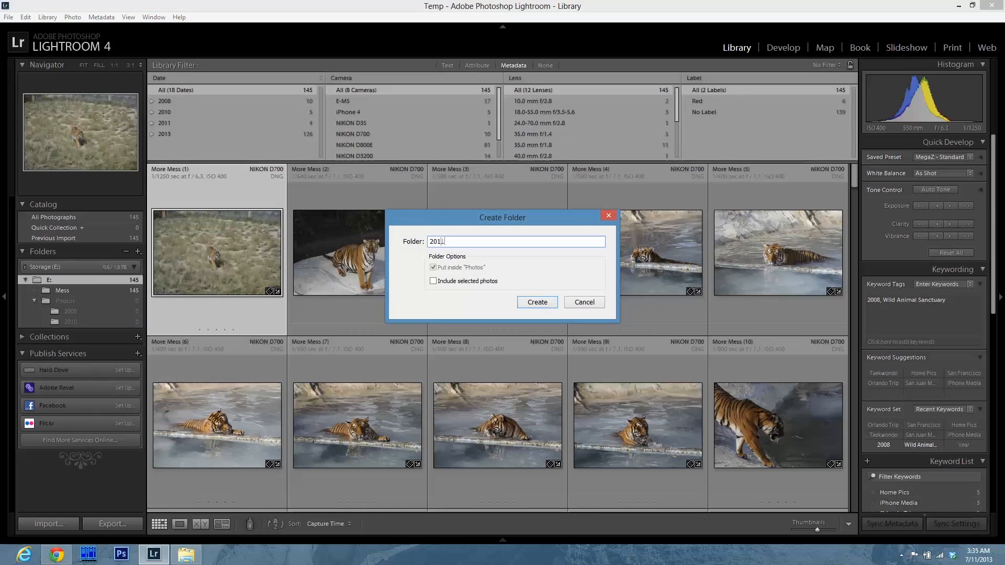
pyautogui.write('1')
pyautogui.press('Return')
pyautogui.rightClick(58, 304)
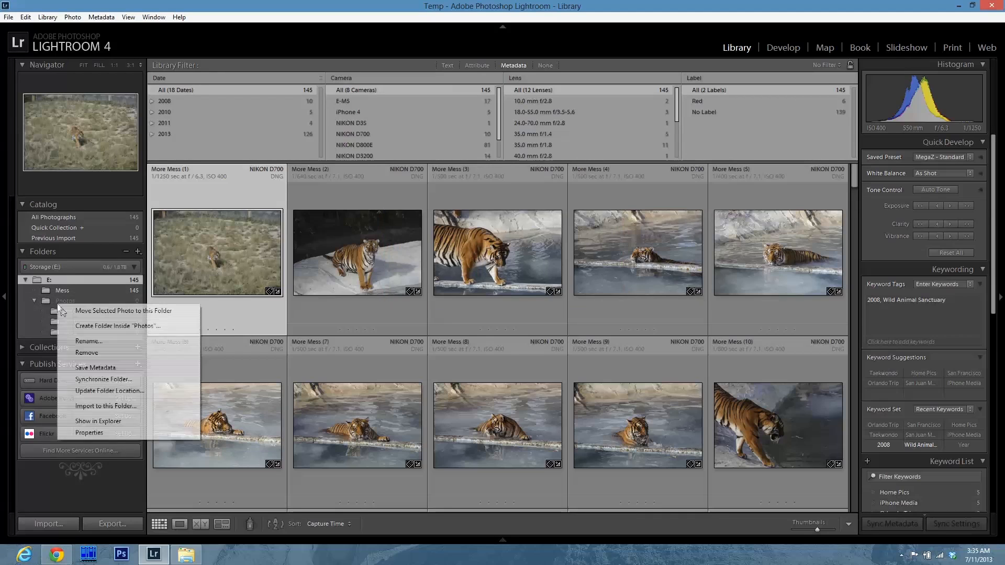
pyautogui.click(100, 326)
pyautogui.write('2012')
pyautogui.press('Return')
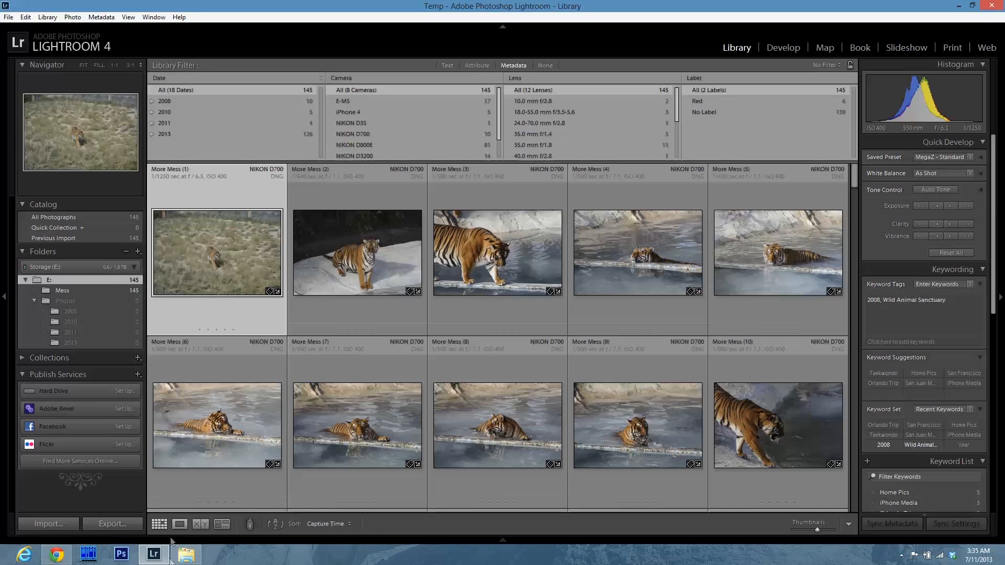
# Inspect the new year folders inside Photos on Storage (E:) in File Explorer, then return to Lightroom.
pyautogui.click(185, 555)
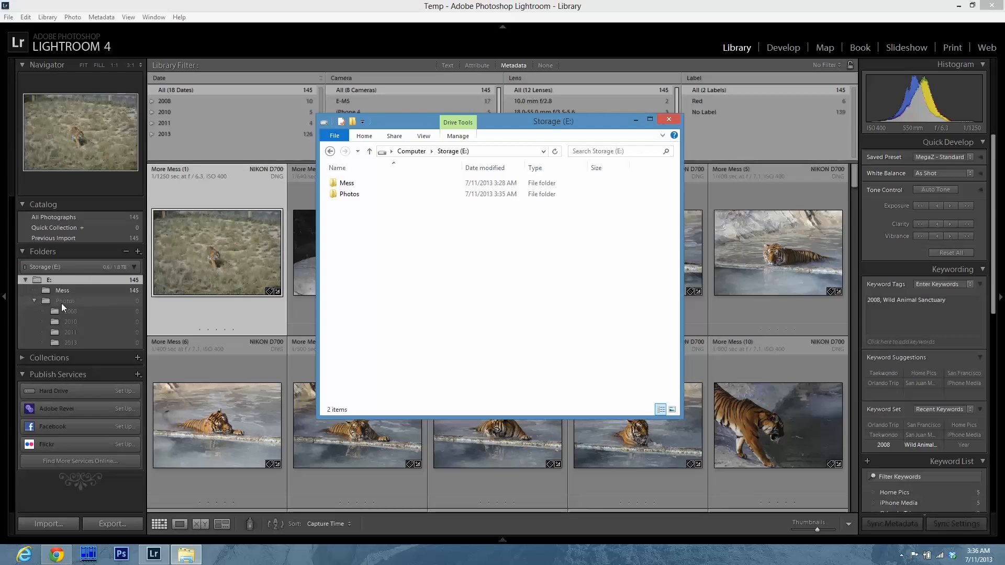
pyautogui.doubleClick(351, 195)
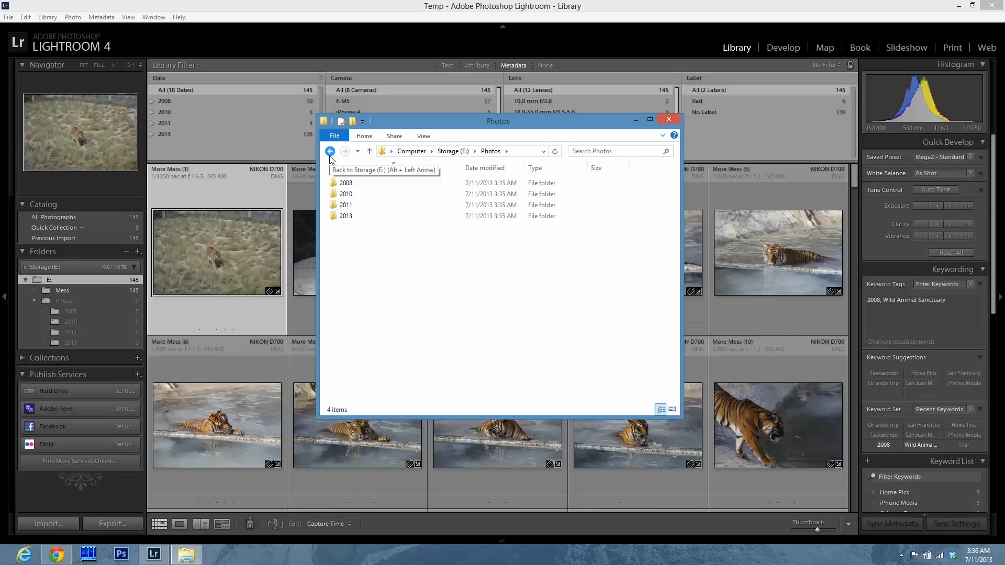
pyautogui.click(242, 7)
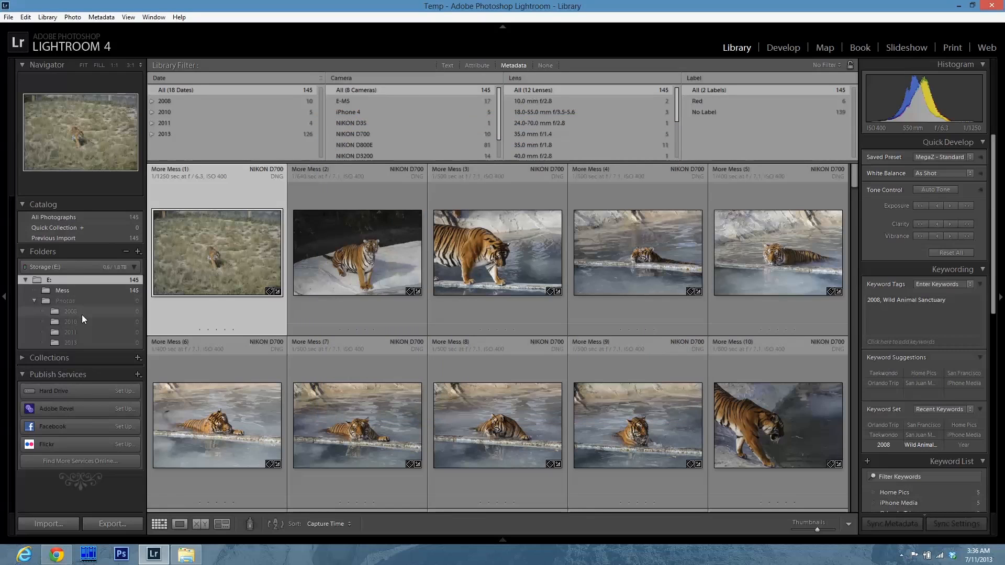
pyautogui.click(186, 554)
pyautogui.doubleClick(353, 183)
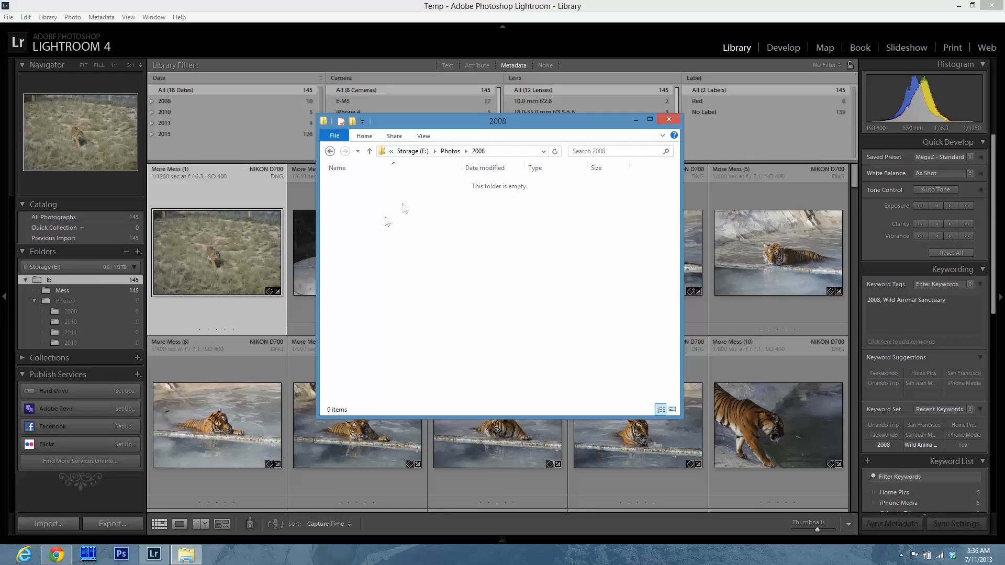
pyautogui.click(315, 16)
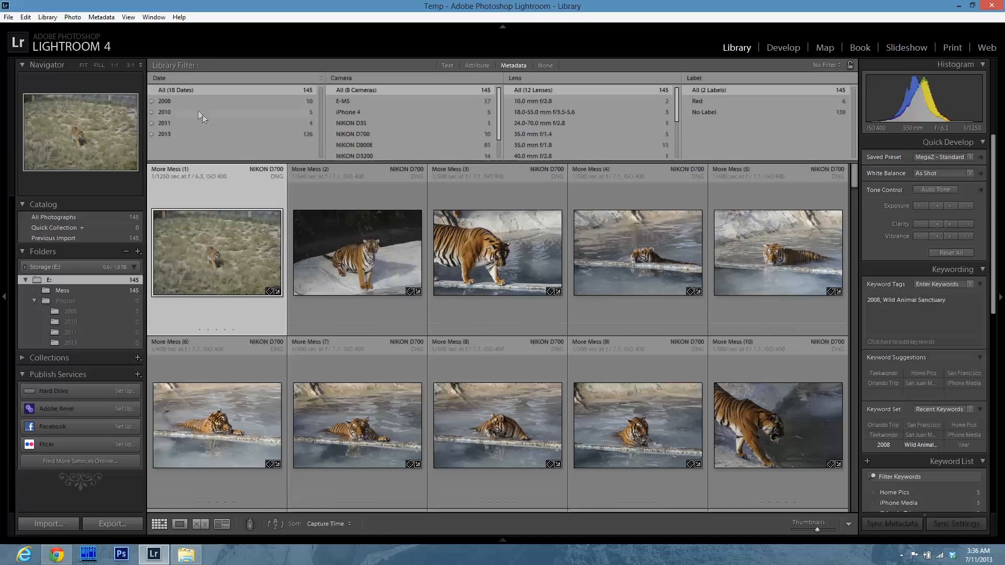
# Filter to the 2008 photos, select them all, and create a subfolder Wildlife Sanctuary inside 2008 containing the selected photos.
pyautogui.click(189, 97)
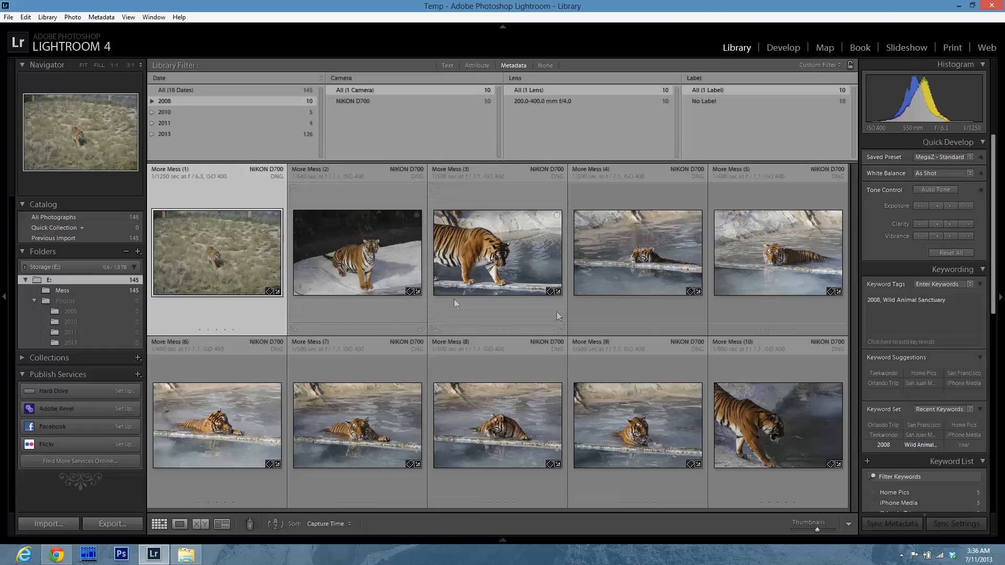
pyautogui.hotkey('ctrl', 'a')
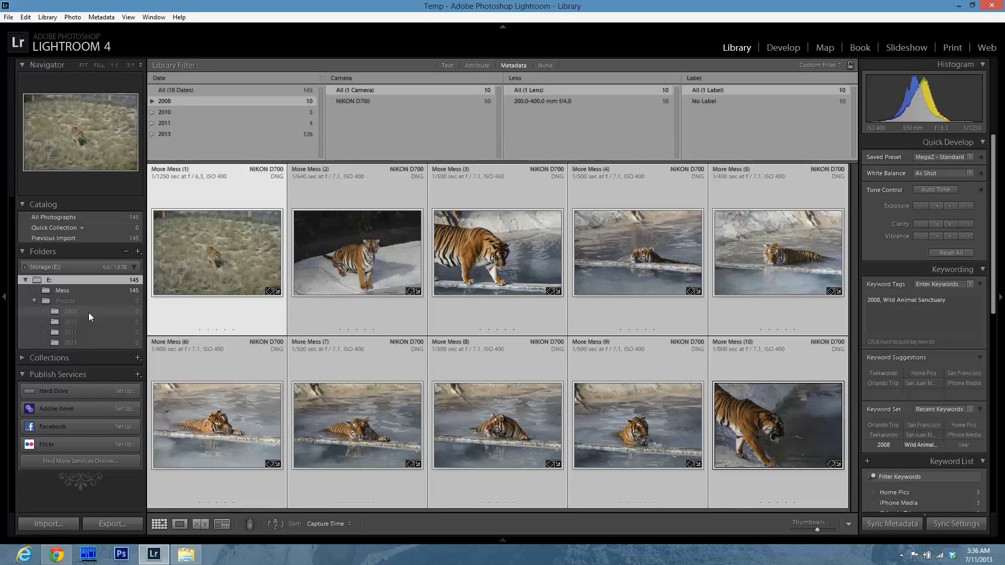
pyautogui.rightClick(74, 313)
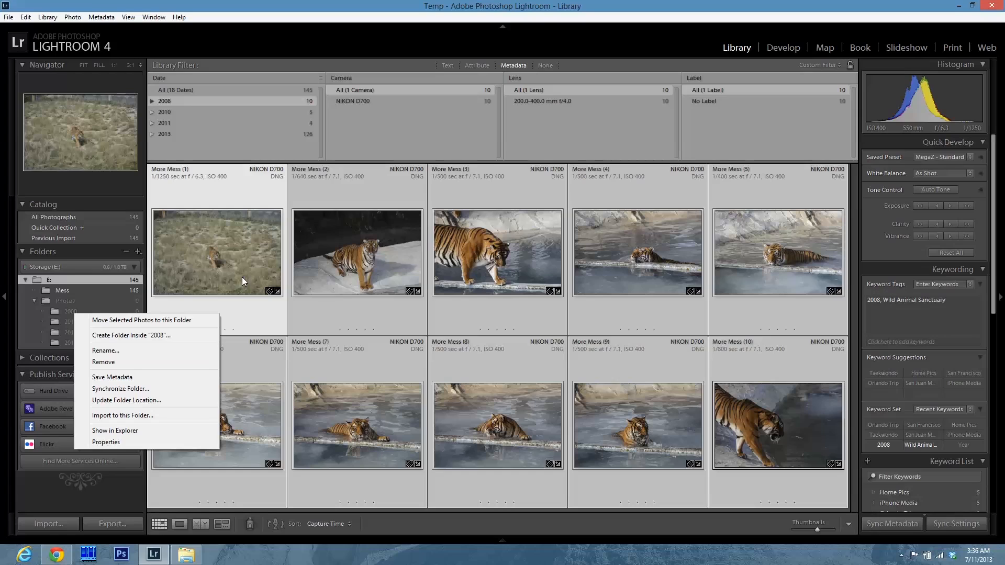
pyautogui.click(112, 335)
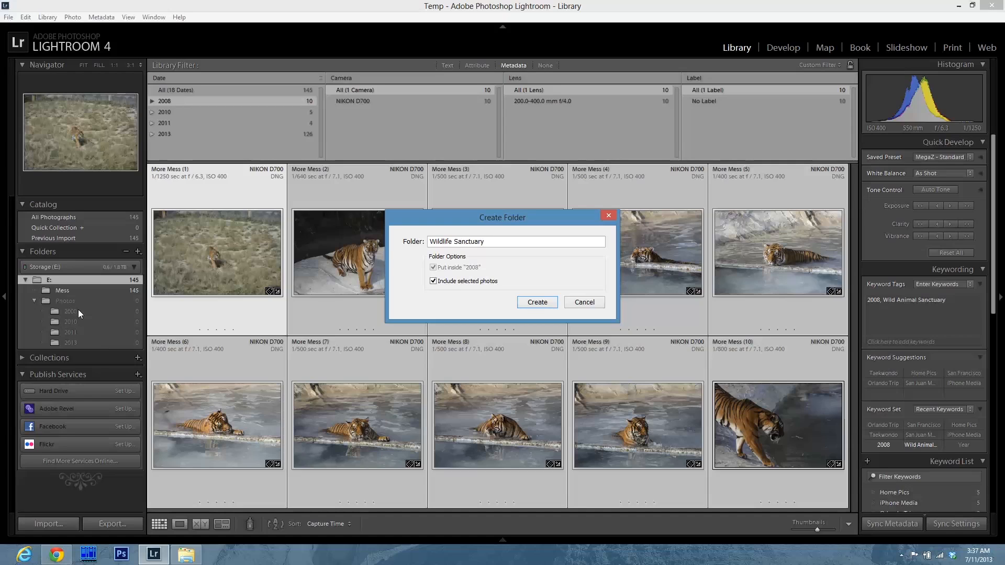
pyautogui.click(537, 302)
# Inspect the Wildlife Sanctuary folder under Photos\2008 in File Explorer, then return to Lightroom.
pyautogui.click(44, 311)
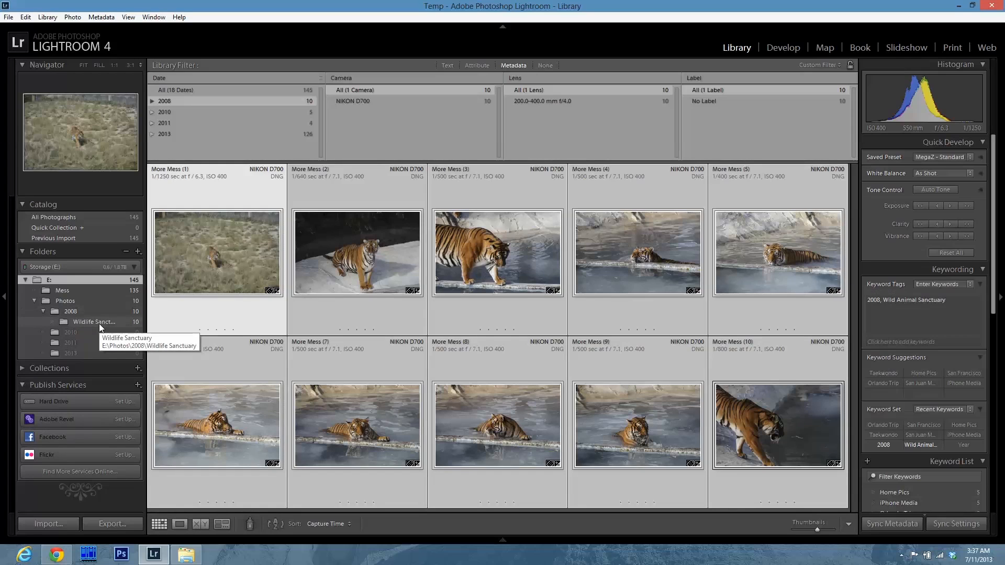
pyautogui.click(188, 556)
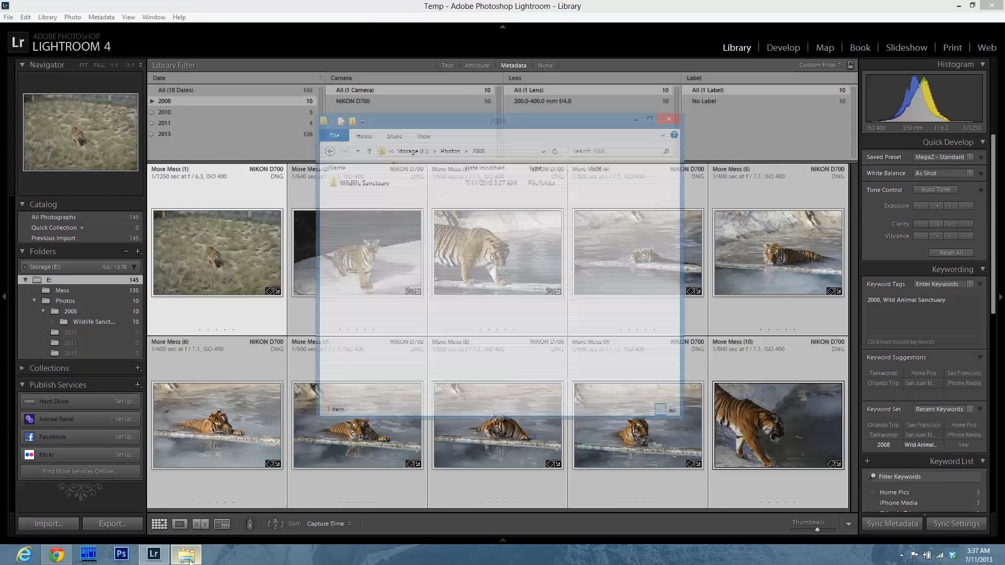
pyautogui.click(356, 187)
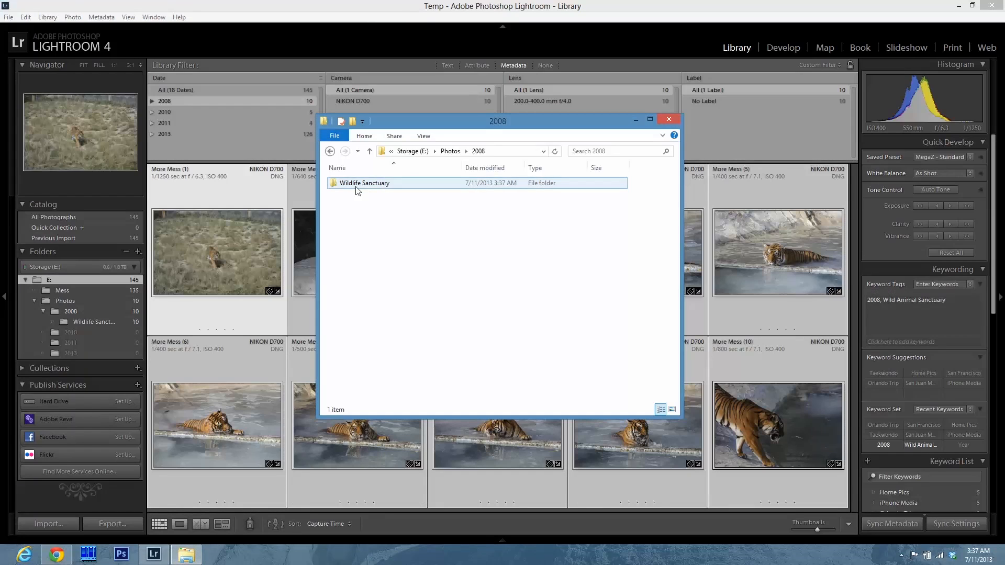
pyautogui.doubleClick(356, 189)
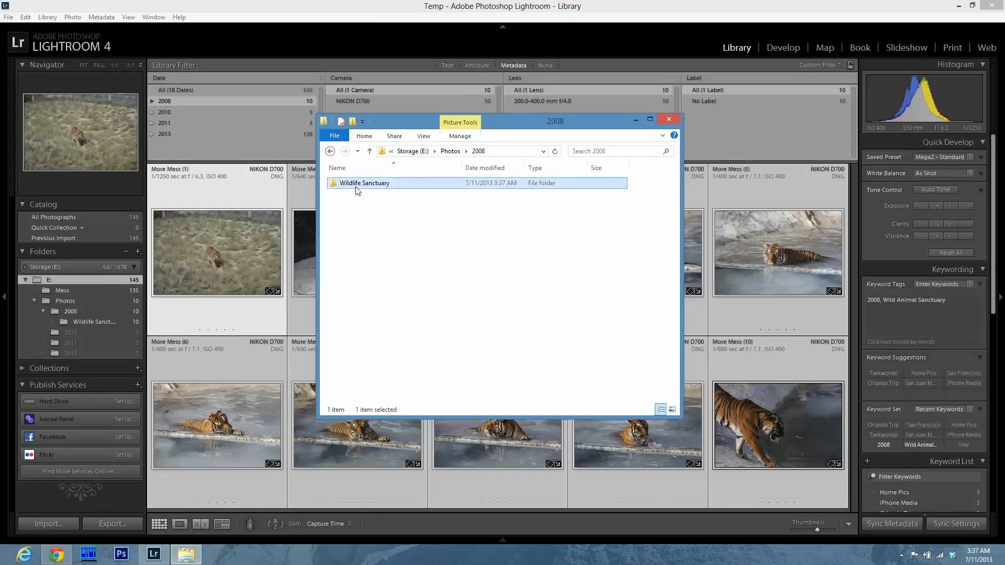
pyautogui.click(332, 152)
pyautogui.click(269, 13)
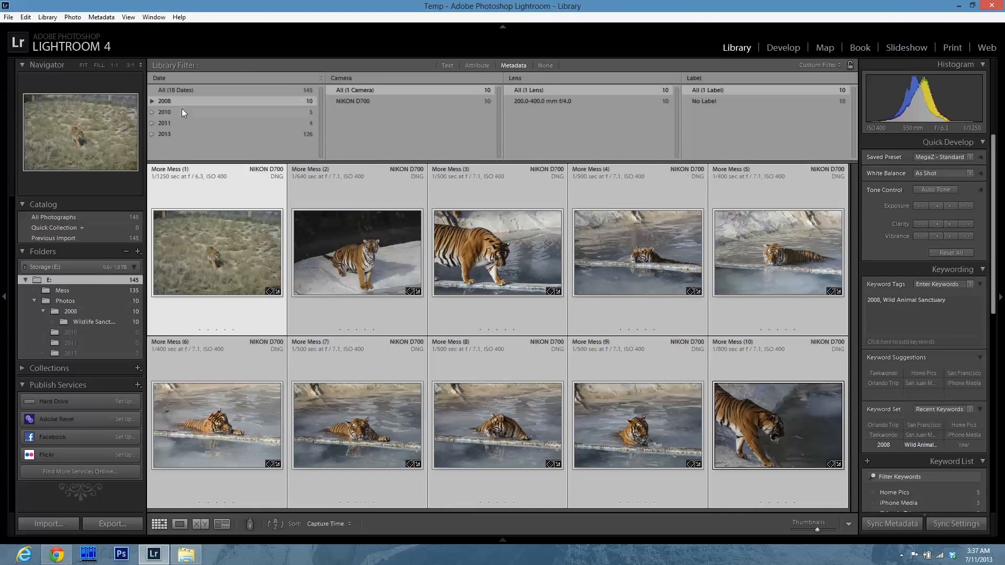
# Filter to the 2010 photos and create a subfolder Disneyland Trip inside 2010 containing the selected photos.
pyautogui.click(193, 112)
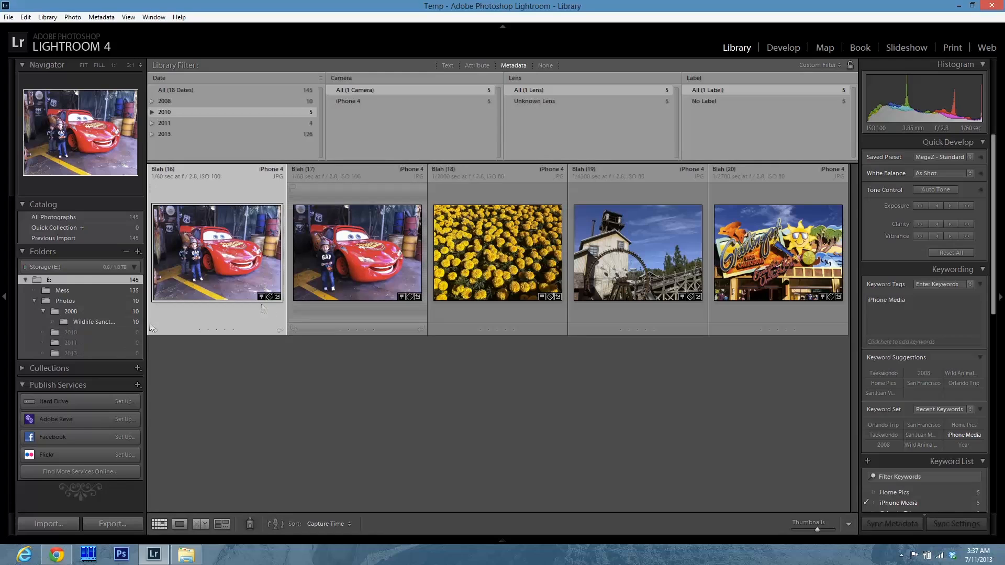
pyautogui.keyDown('shift'); pyautogui.click(778, 262); pyautogui.keyUp('shift')
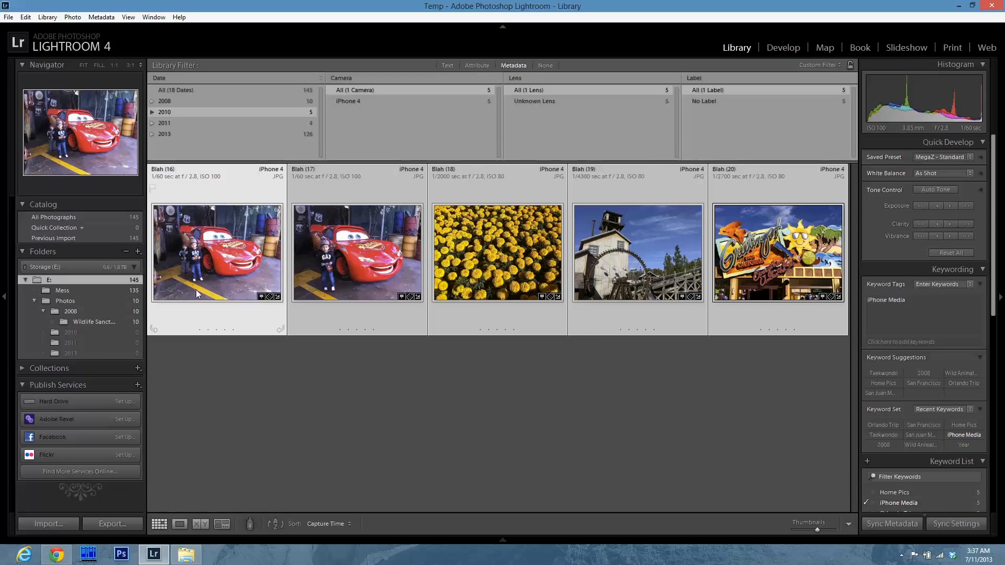
pyautogui.rightClick(79, 332)
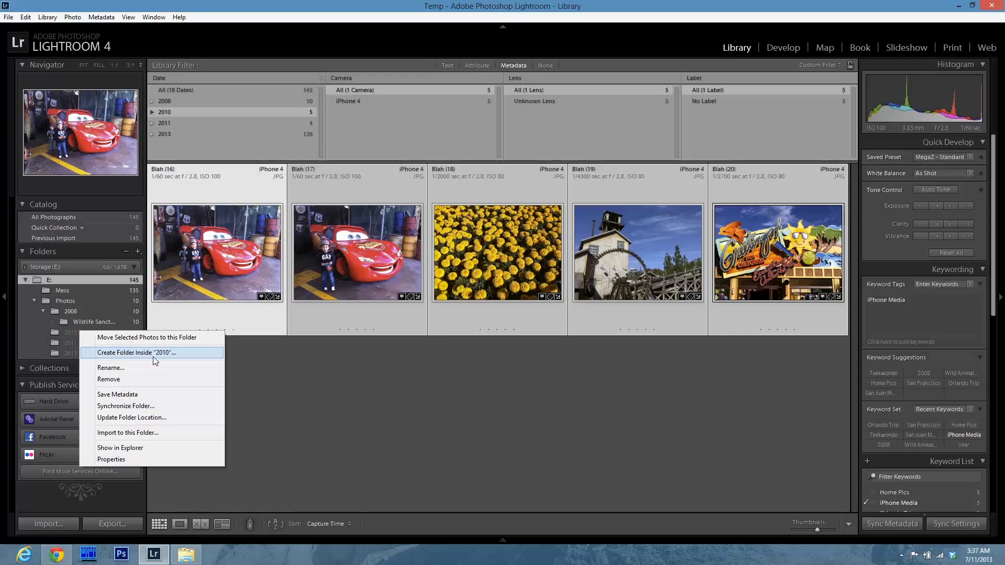
pyautogui.click(153, 356)
pyautogui.write('Disneyland Trip')
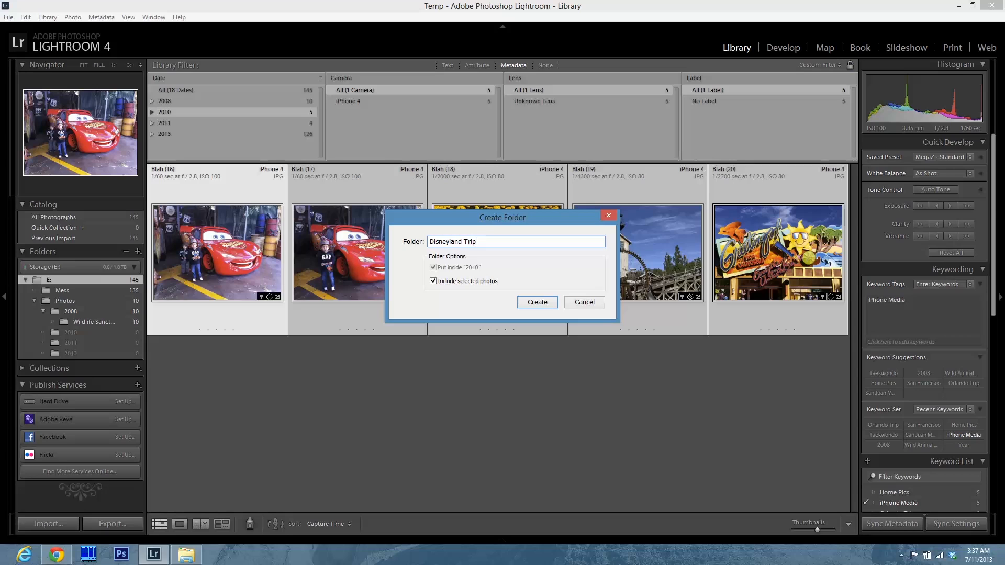
pyautogui.click(537, 302)
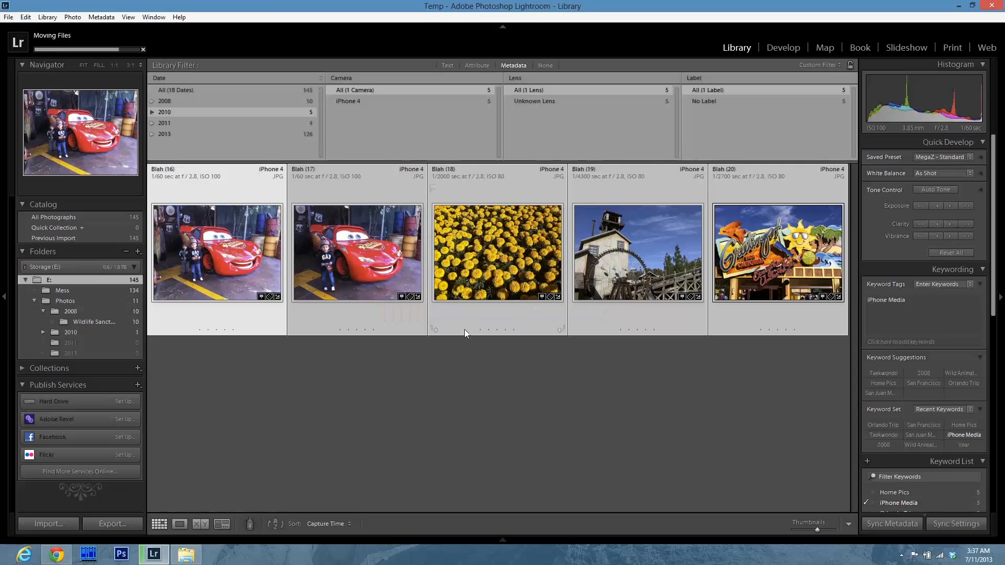
pyautogui.click(42, 332)
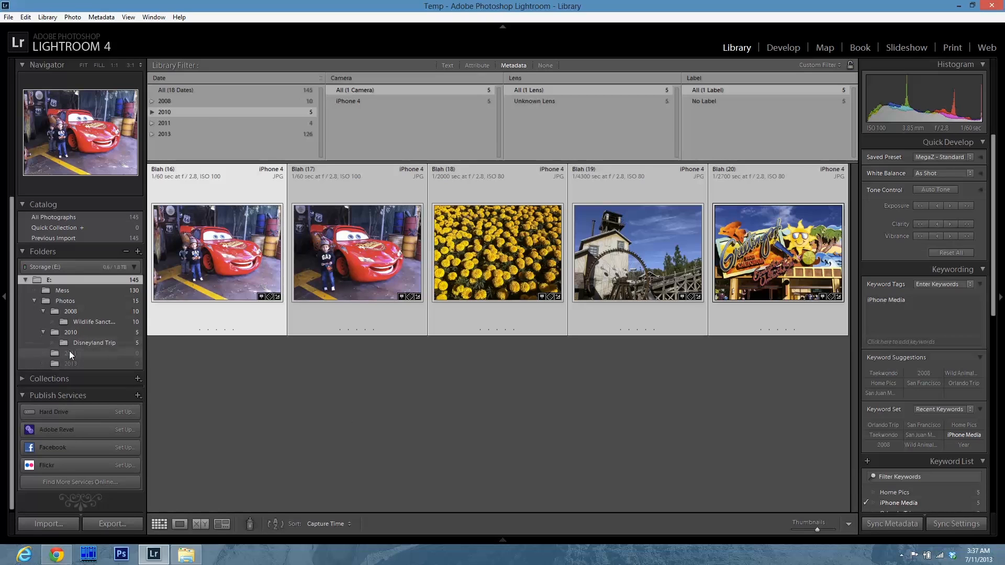
# Filter to the 2011 photos, select them all, and create a subfolder San Juan Mountain Trip inside 2011 containing them.
pyautogui.click(181, 124)
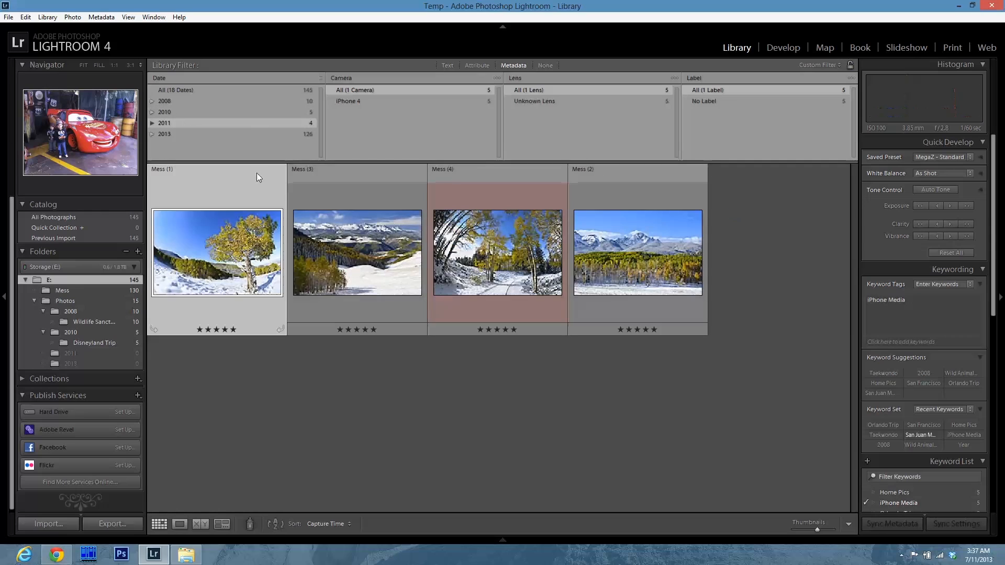
pyautogui.click(632, 271)
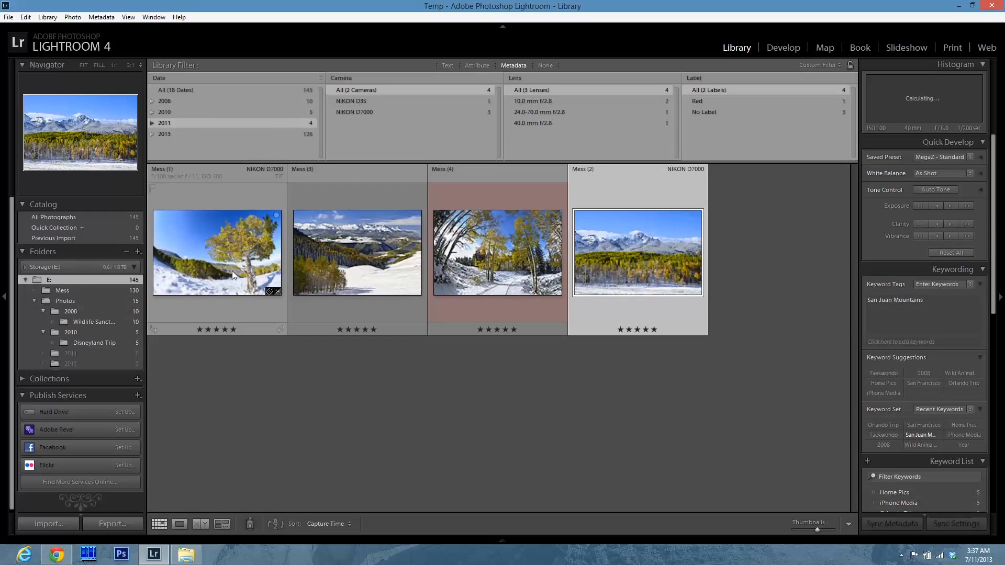
pyautogui.hotkey('ctrl', 'a')
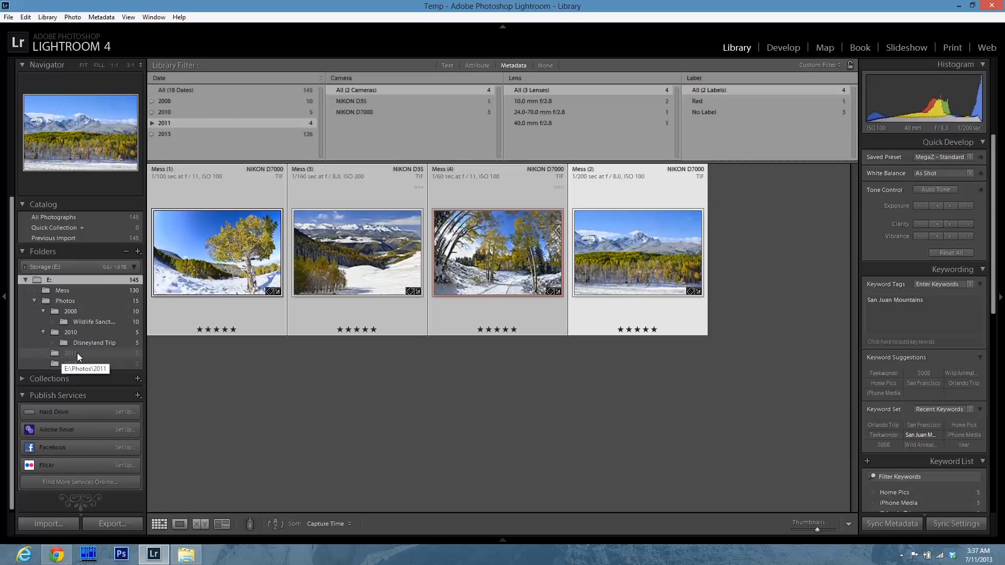
pyautogui.rightClick(77, 353)
pyautogui.click(157, 375)
pyautogui.write('San Juan M')
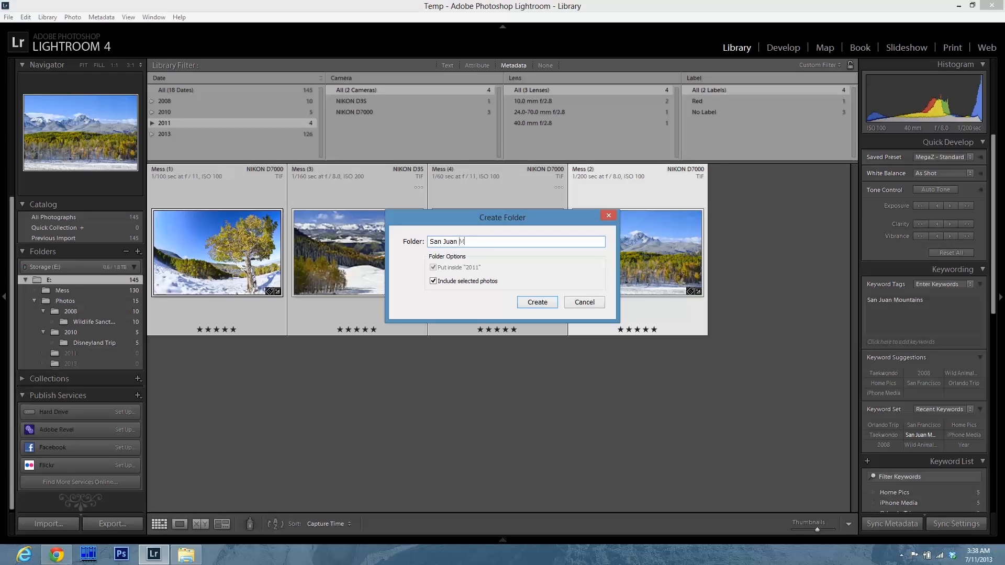
pyautogui.write('outain Trip')
pyautogui.click(539, 305)
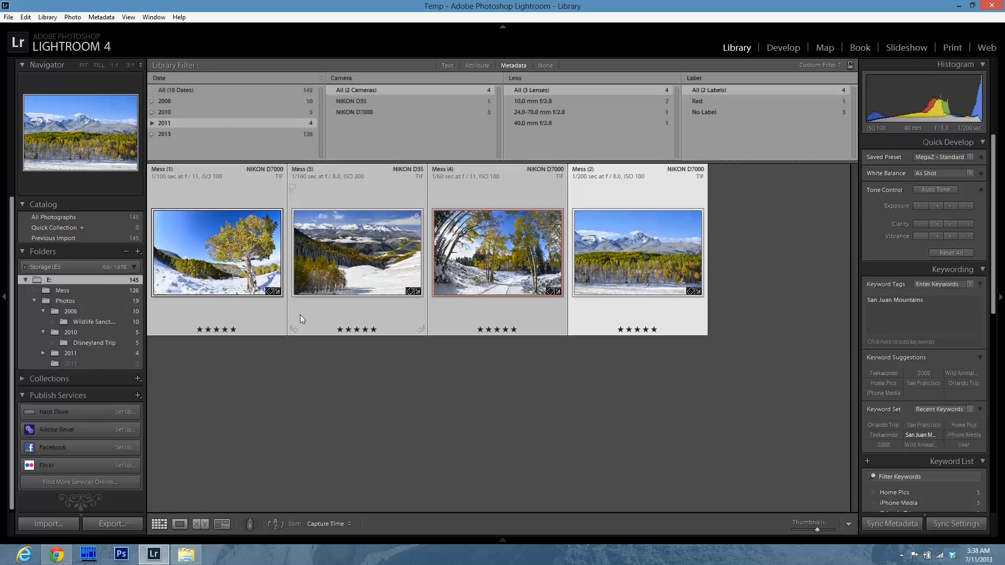
pyautogui.click(44, 353)
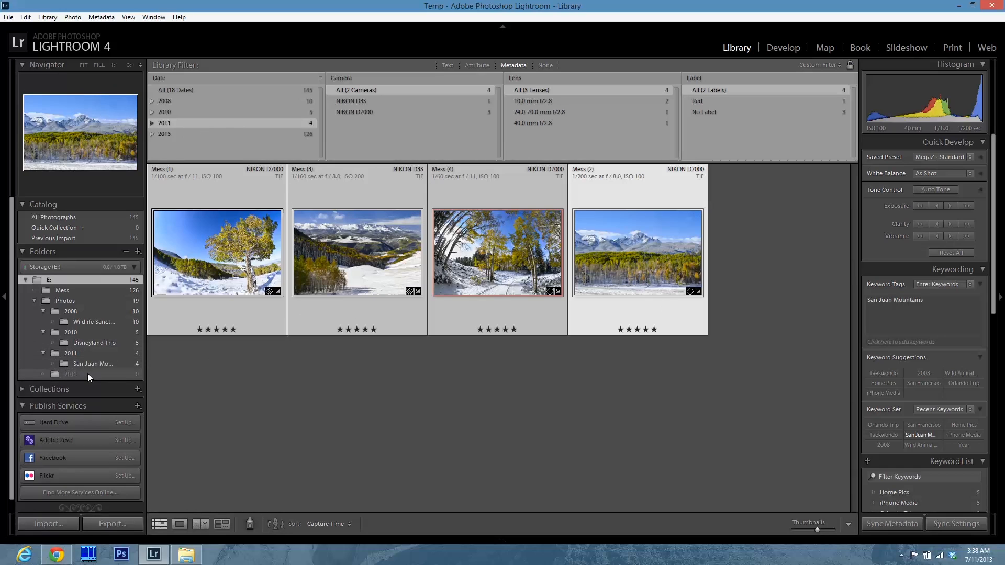
# Browse the year folders under Photos on Storage (E:) in File Explorer, then return to Lightroom.
pyautogui.click(188, 555)
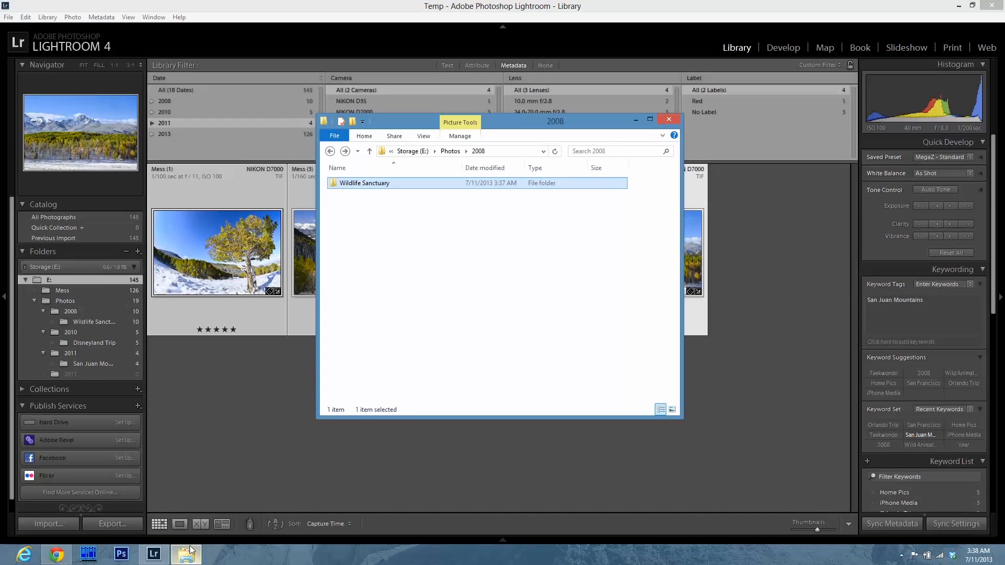
pyautogui.click(363, 262)
pyautogui.click(370, 152)
pyautogui.doubleClick(362, 200)
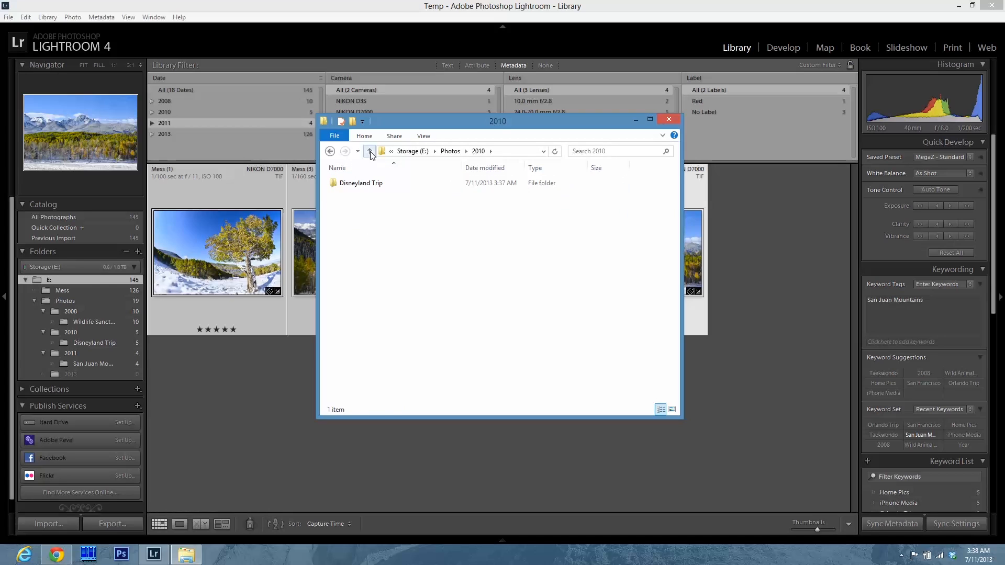
pyautogui.click(370, 152)
pyautogui.doubleClick(361, 206)
pyautogui.click(370, 152)
pyautogui.click(222, 105)
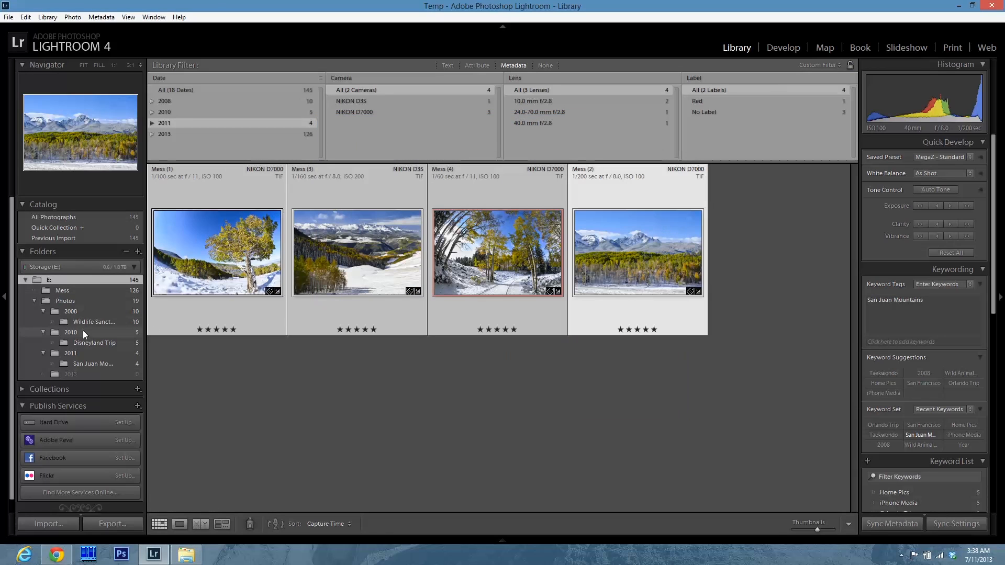
# Filter to the 2013 photos and scroll through the grid to review the shots.
pyautogui.click(162, 134)
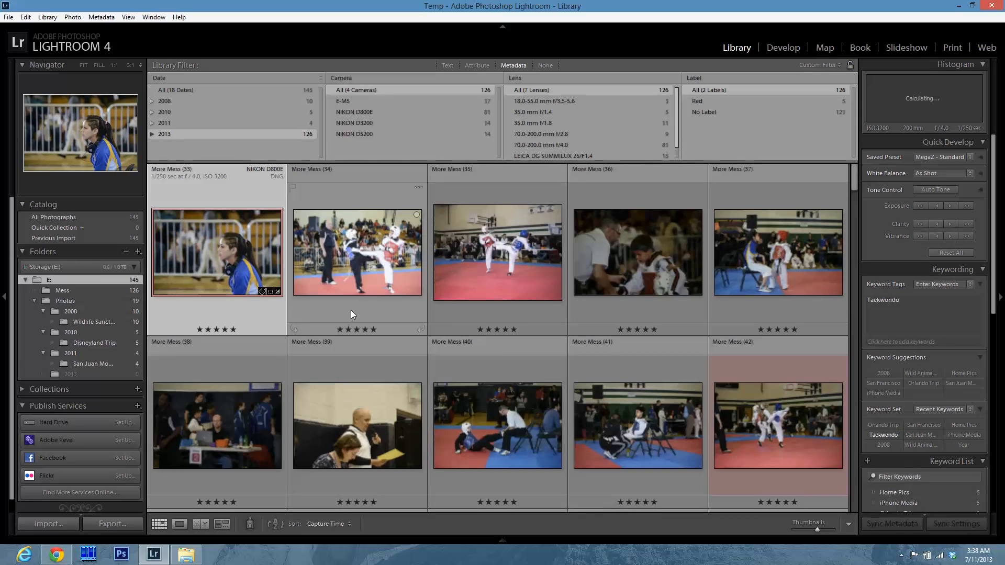
pyautogui.scroll(-10, 684, 435)
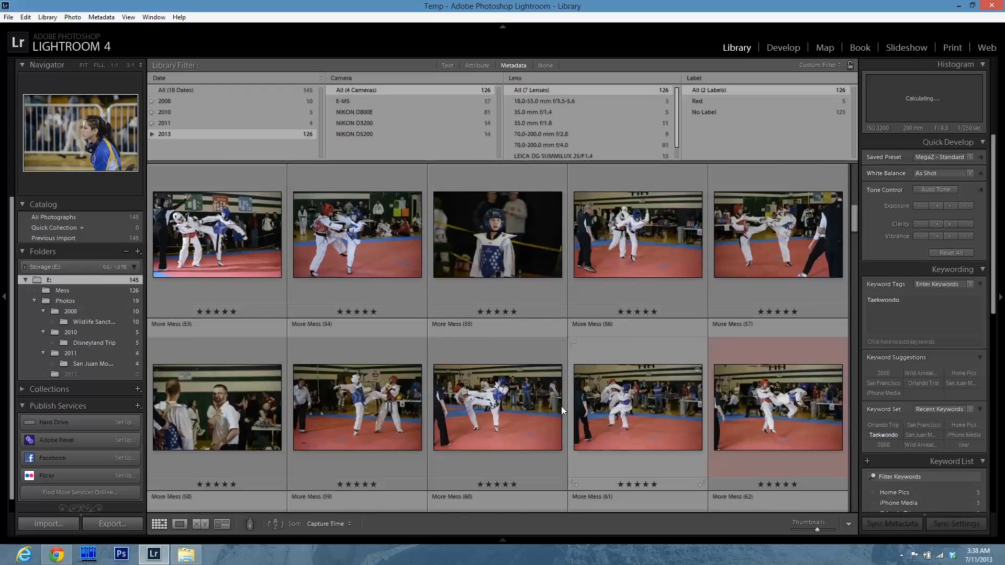
pyautogui.scroll(10, 562, 406)
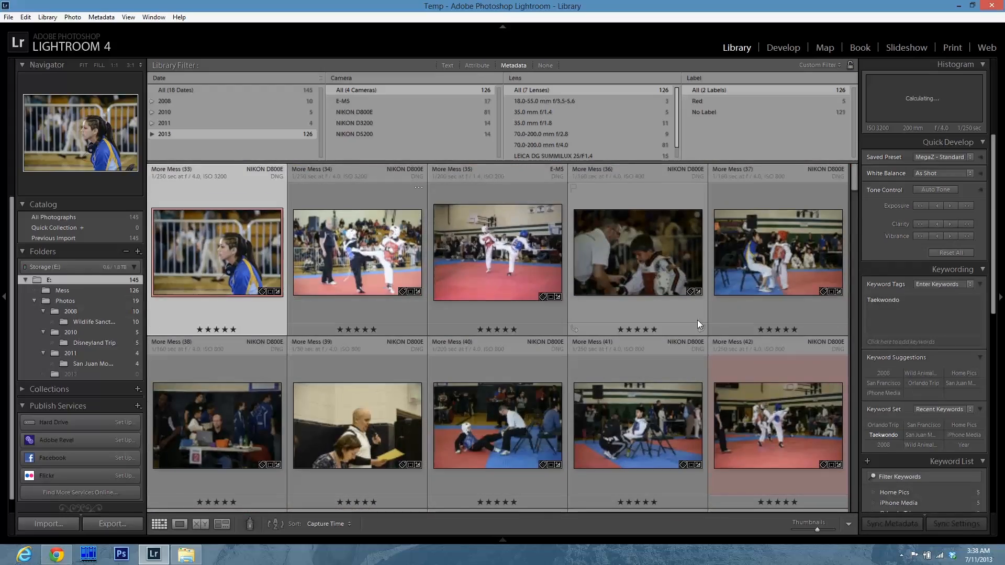
pyautogui.scroll(-7, 635, 394)
pyautogui.scroll(-10, 582, 413)
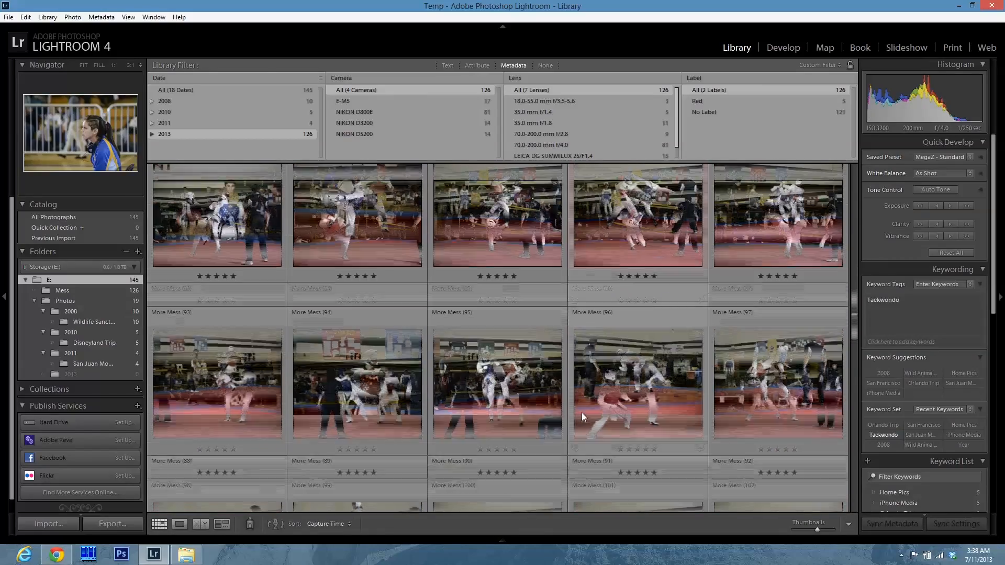
pyautogui.scroll(-5, 582, 413)
pyautogui.scroll(4, 582, 414)
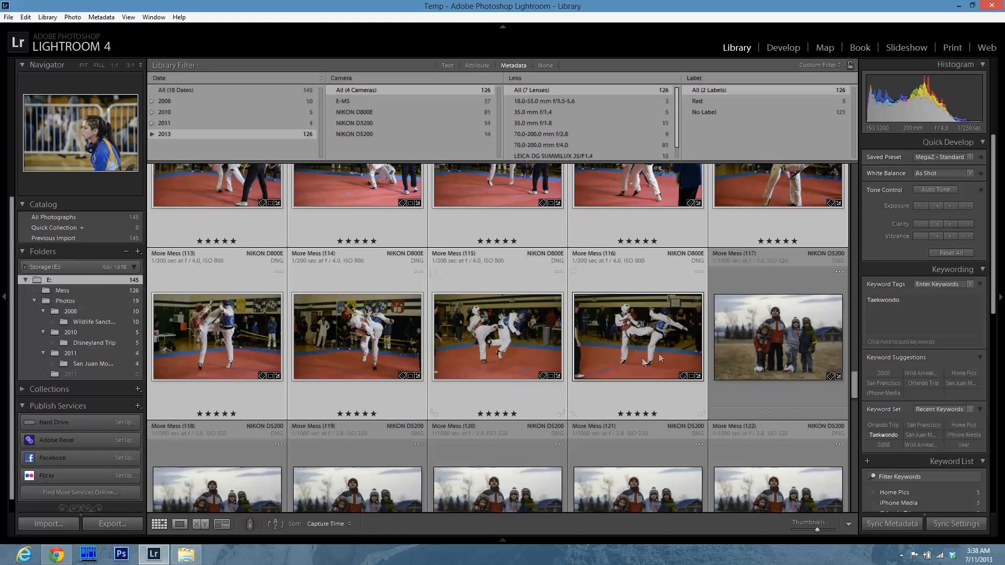
pyautogui.click(727, 372)
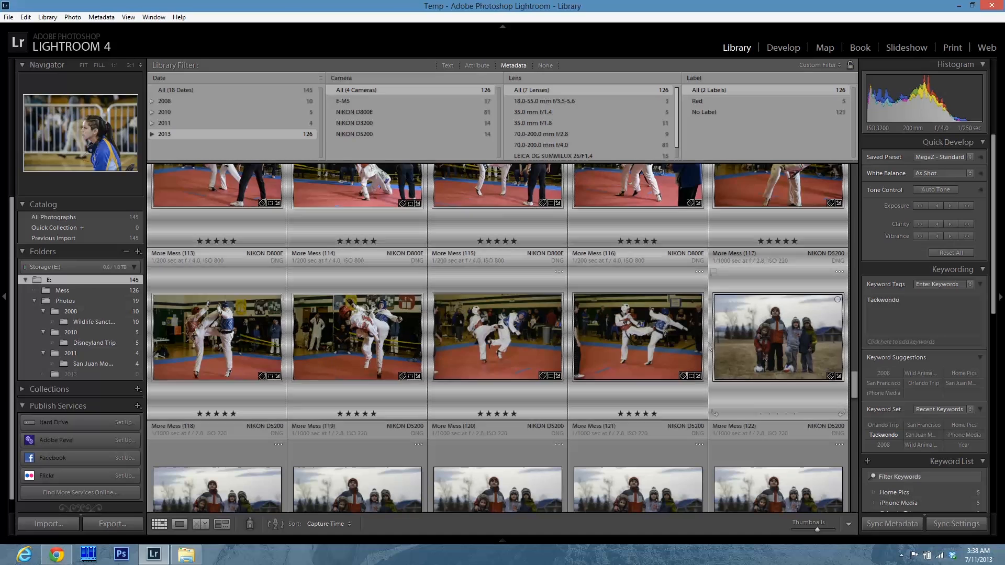
pyautogui.click(655, 330)
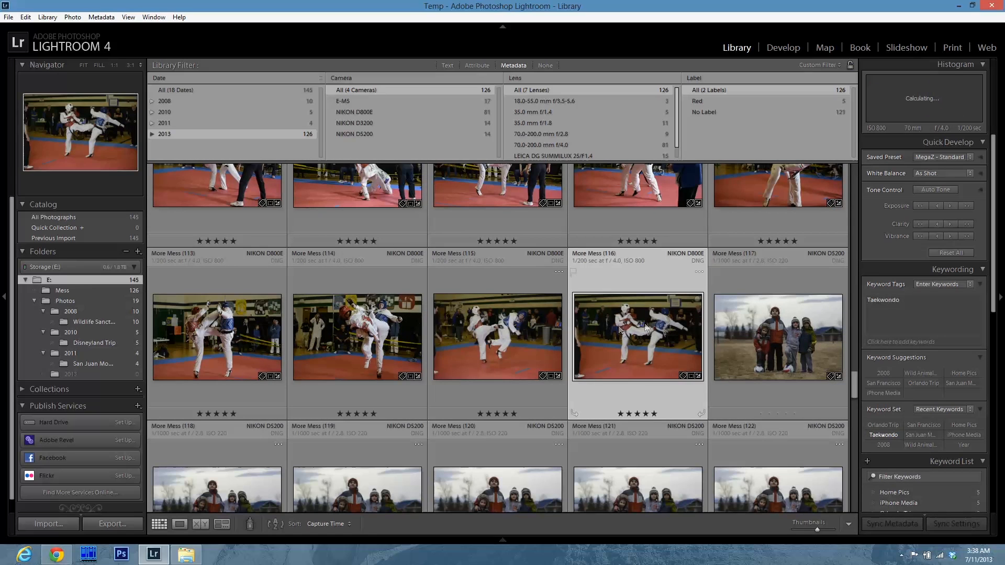
pyautogui.scroll(2, 586, 339)
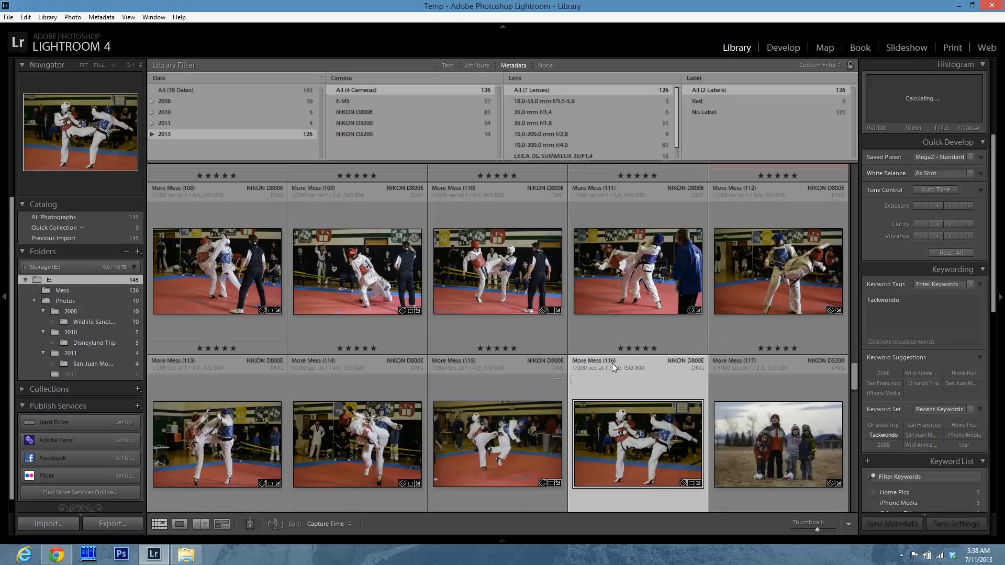
pyautogui.scroll(15, 448, 386)
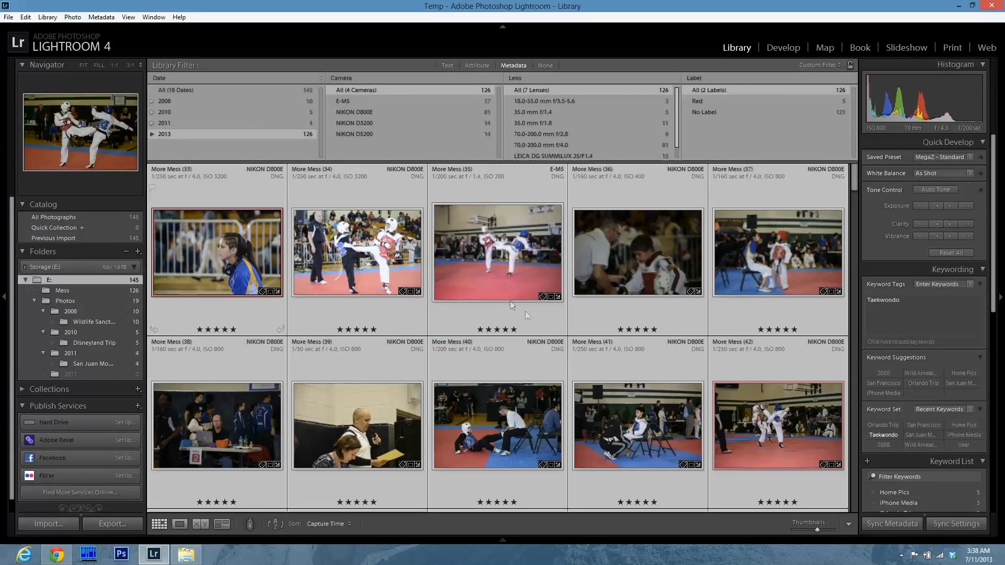
# Create a subfolder Taekwondo Tournament inside 2013 containing the selected taekwondo photos.
pyautogui.click(225, 283)
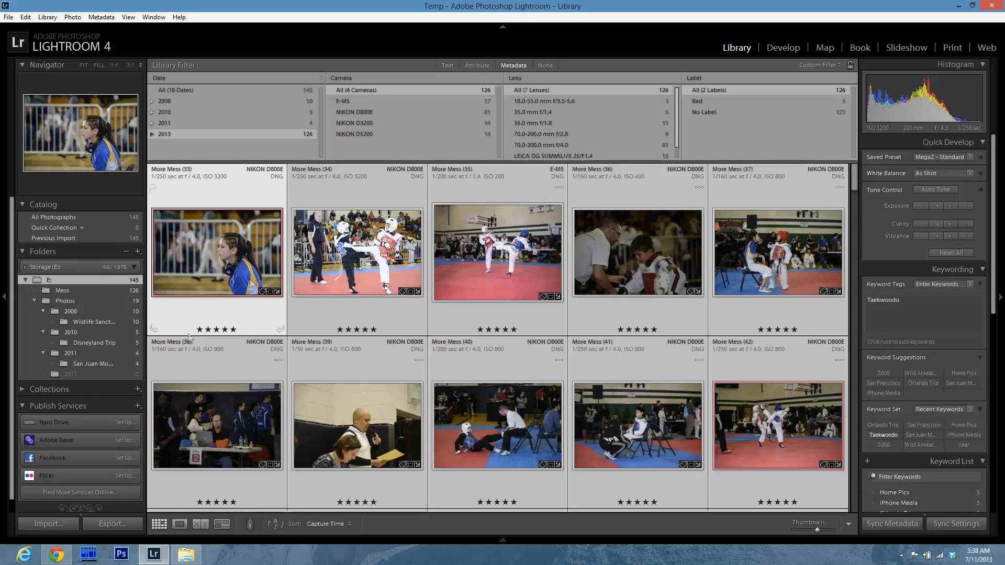
pyautogui.rightClick(83, 373)
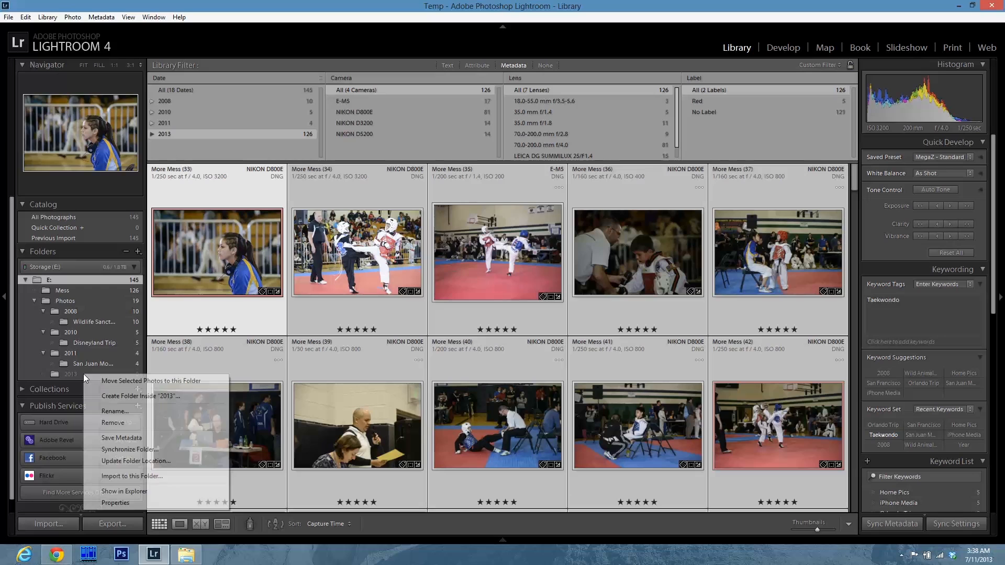
pyautogui.click(139, 394)
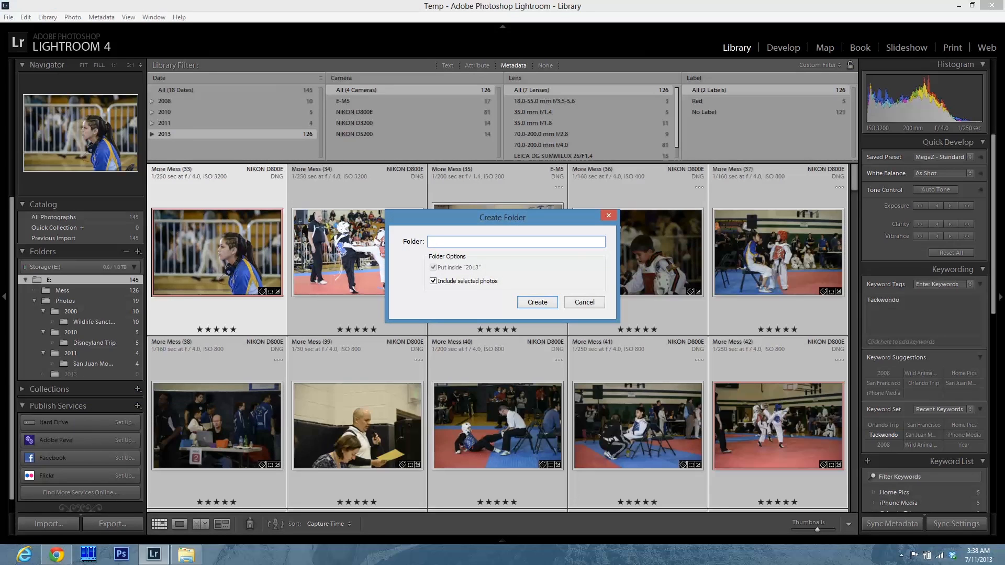
pyautogui.write('Taekwondo Tournament')
pyautogui.click(528, 302)
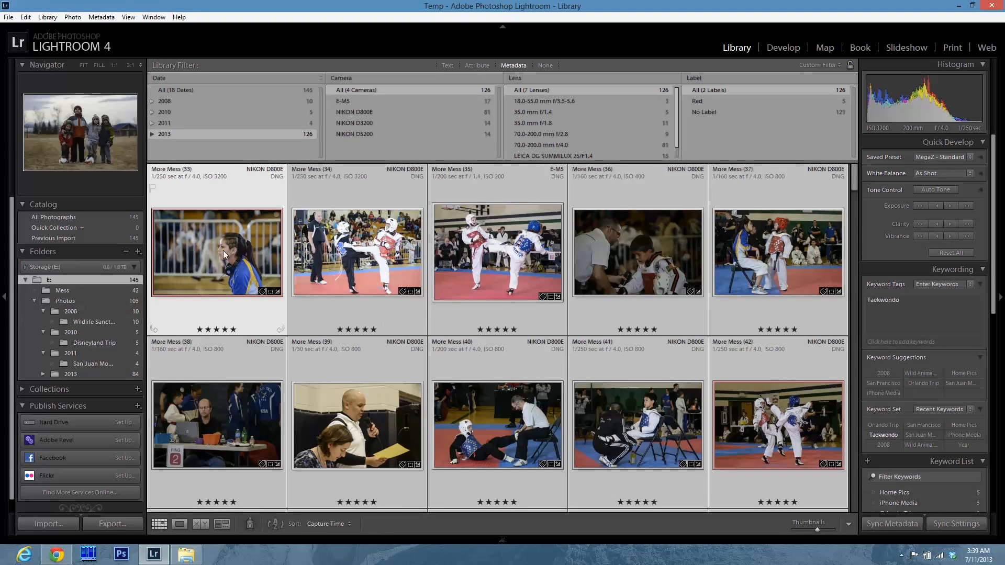
# Open the new Taekwondo Tournament folder under 2013 and scroll through its photos.
pyautogui.click(43, 373)
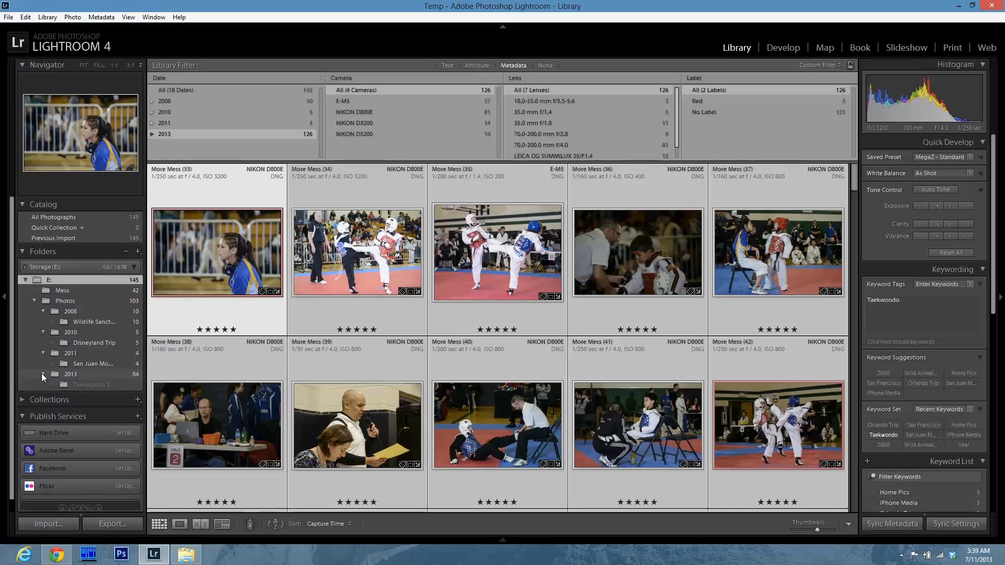
pyautogui.click(90, 386)
pyautogui.scroll(-10, 403, 332)
pyautogui.scroll(-5, 403, 331)
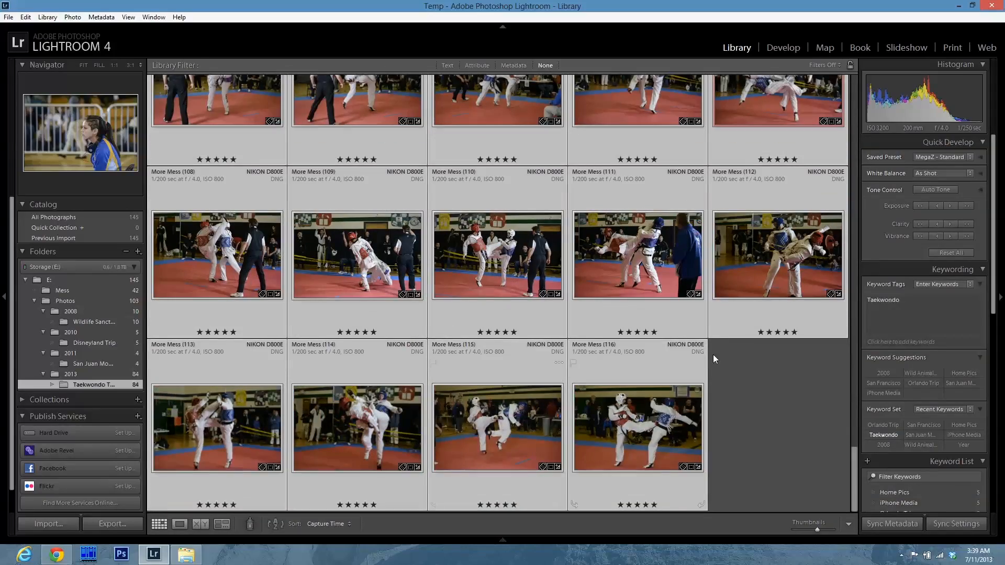
pyautogui.click(784, 370)
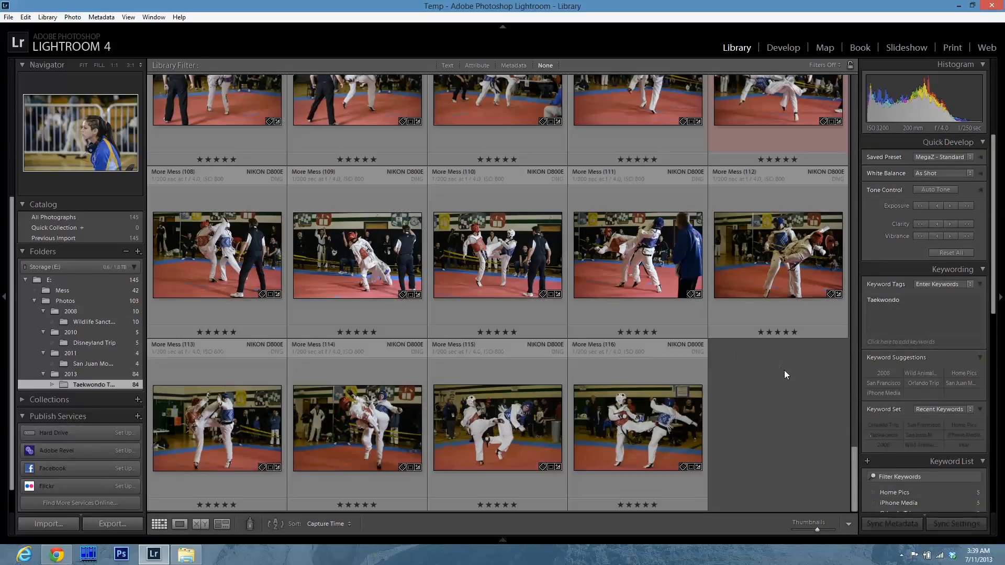
# Select the family photos in the Mess folder and create a subfolder Home Pics inside 2013 containing them.
pyautogui.click(79, 292)
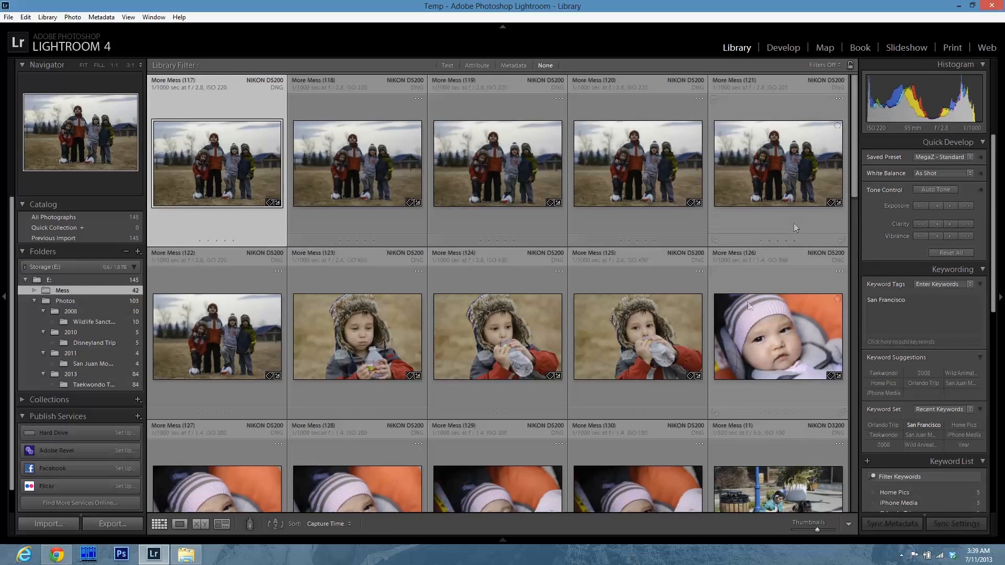
pyautogui.scroll(-3, 645, 400)
pyautogui.hotkey('ctrl', 'a')
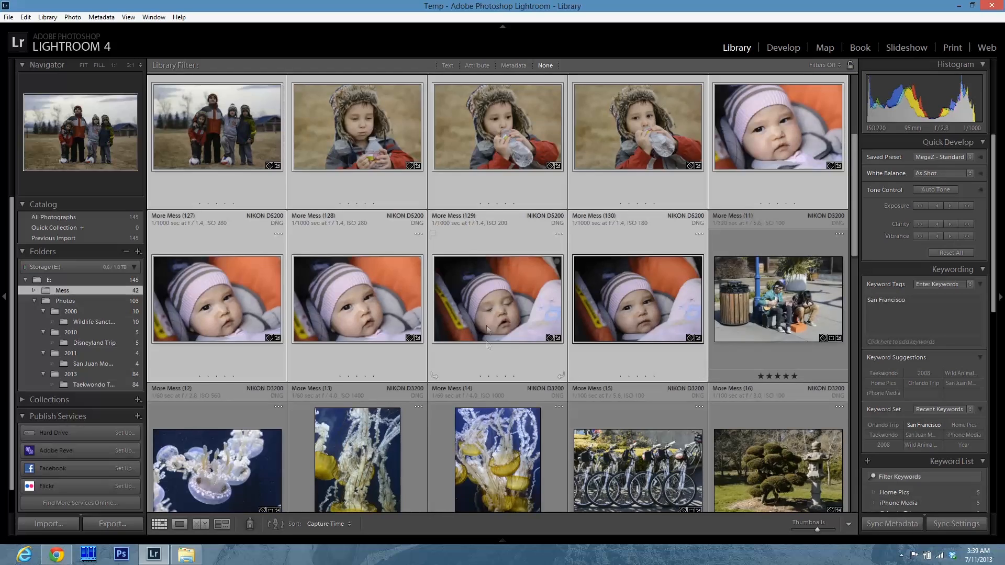
pyautogui.scroll(3, 685, 319)
pyautogui.scroll(-2, 378, 410)
pyautogui.scroll(2, 394, 395)
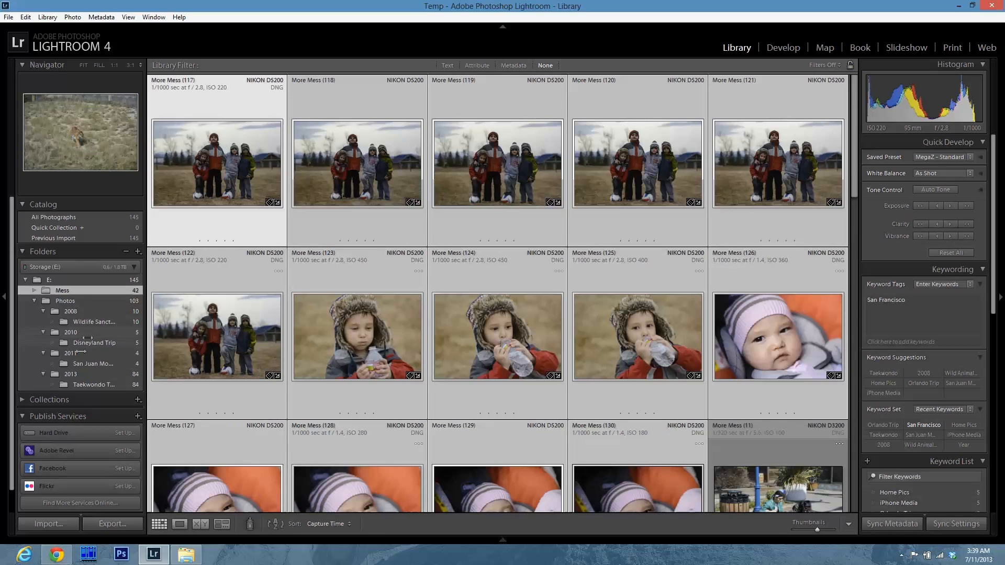
pyautogui.rightClick(76, 375)
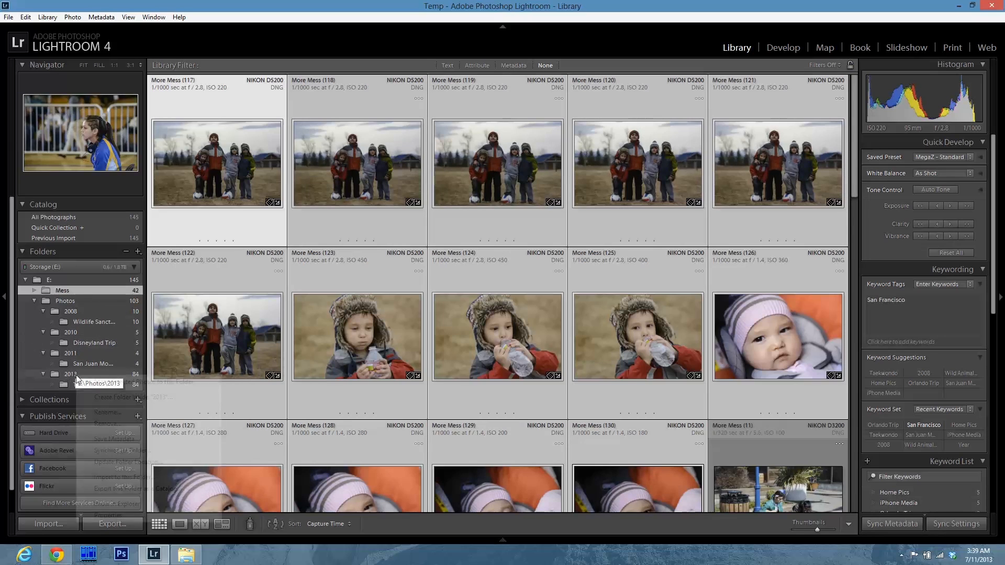
pyautogui.click(134, 399)
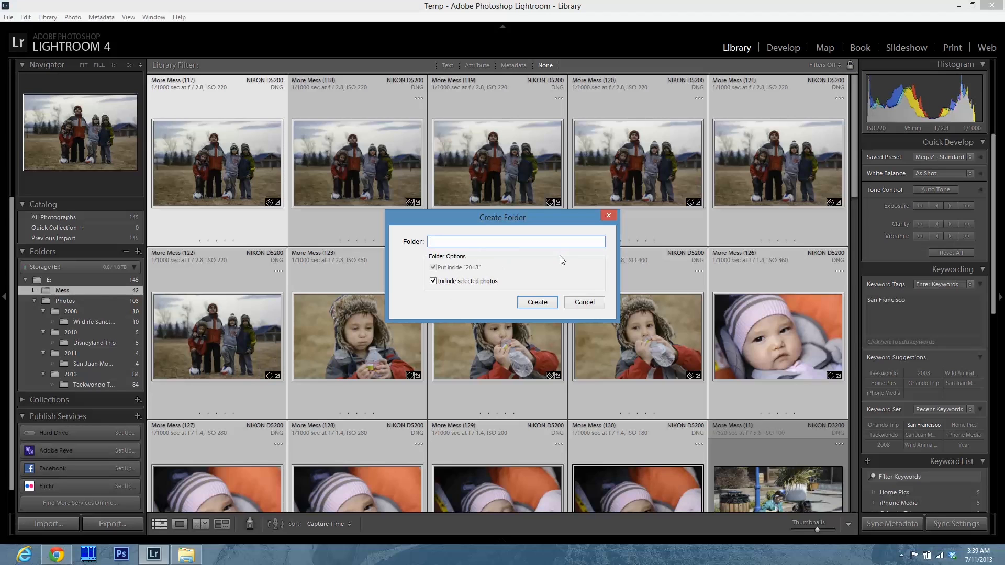
pyautogui.write('Home Pics')
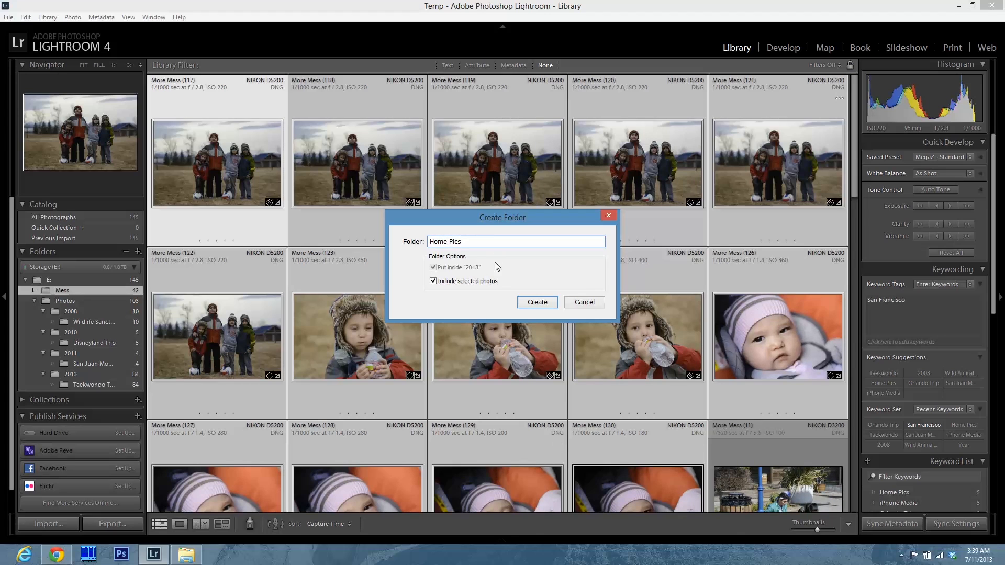
pyautogui.click(539, 308)
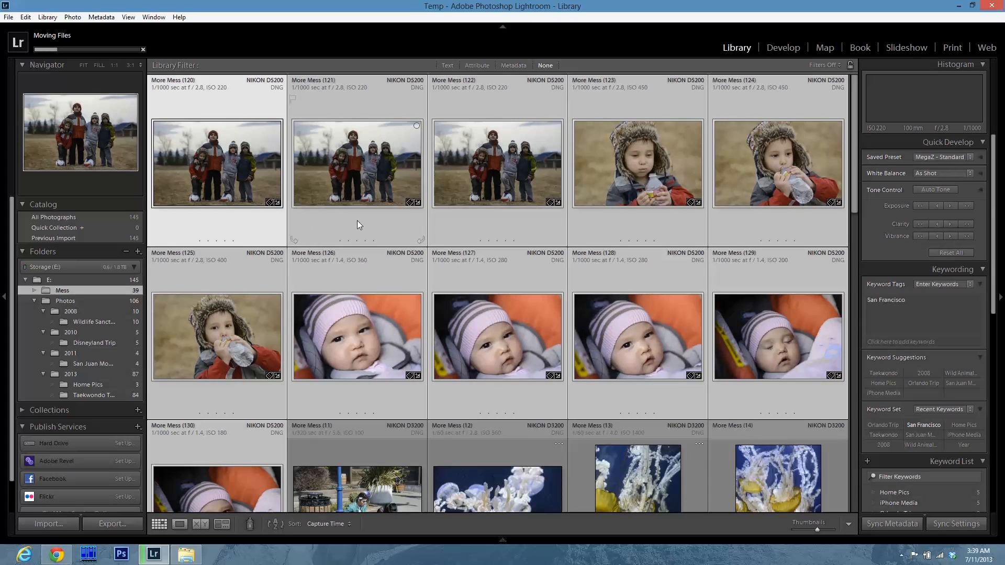
pyautogui.scroll(-4, 330, 423)
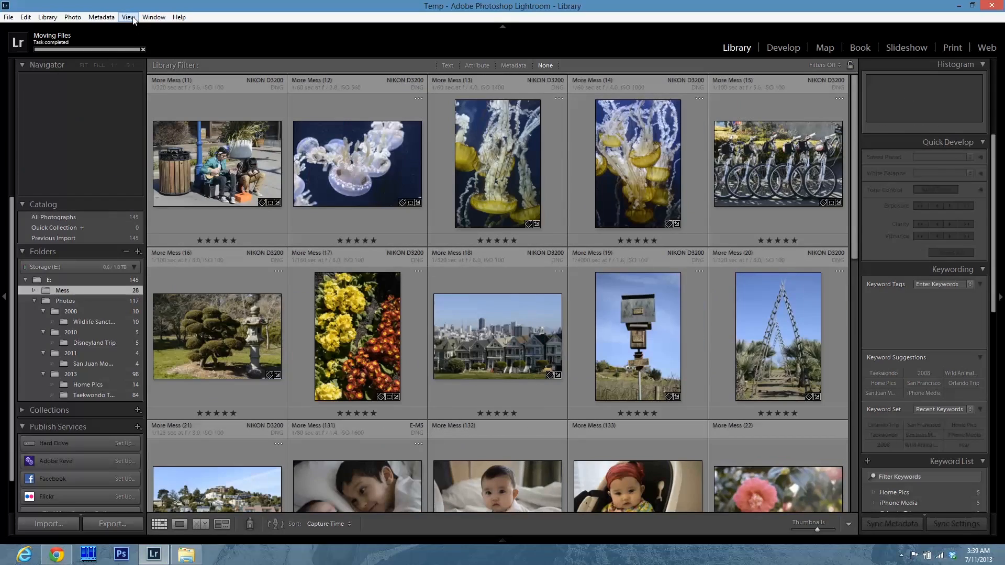
pyautogui.click(128, 17)
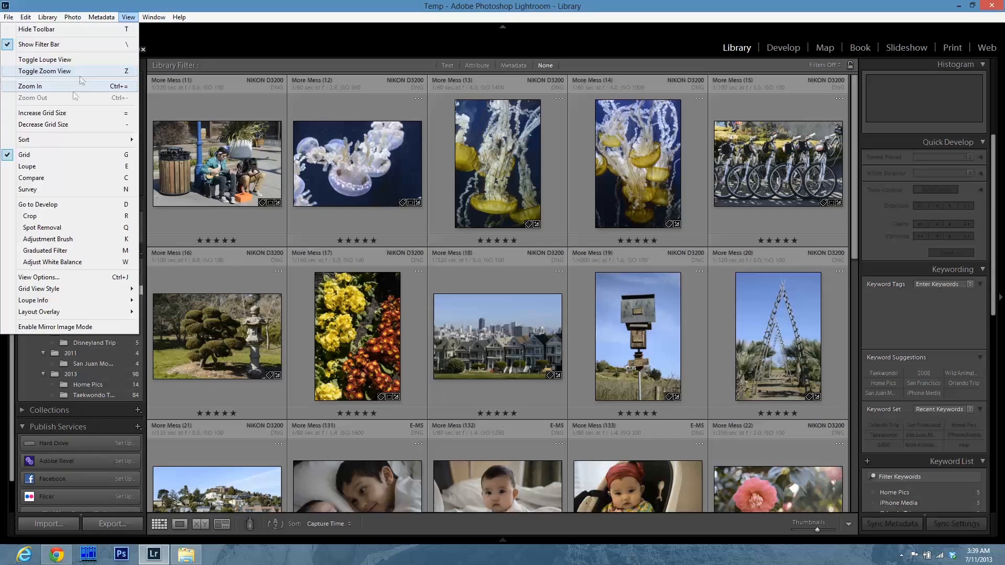
pyautogui.moveTo(49, 139)
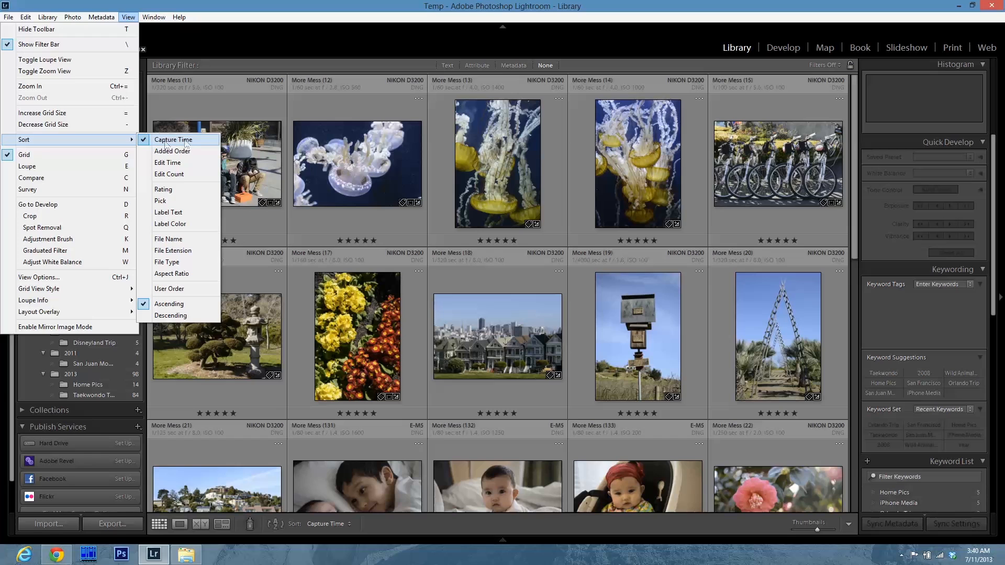
pyautogui.click(282, 9)
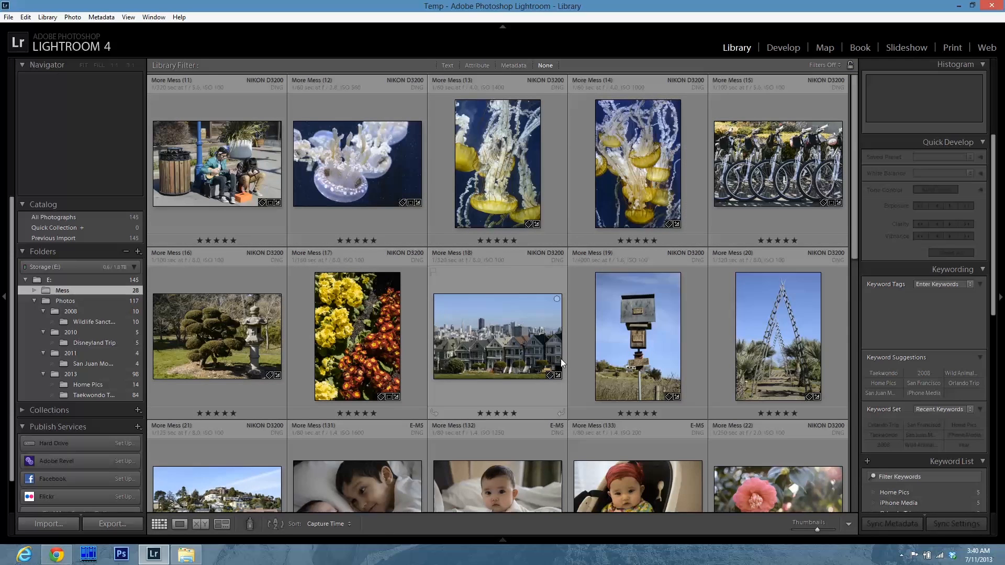
# Filter the remaining Mess photos by 2013 and browse them month by month from February to May.
pyautogui.click(512, 68)
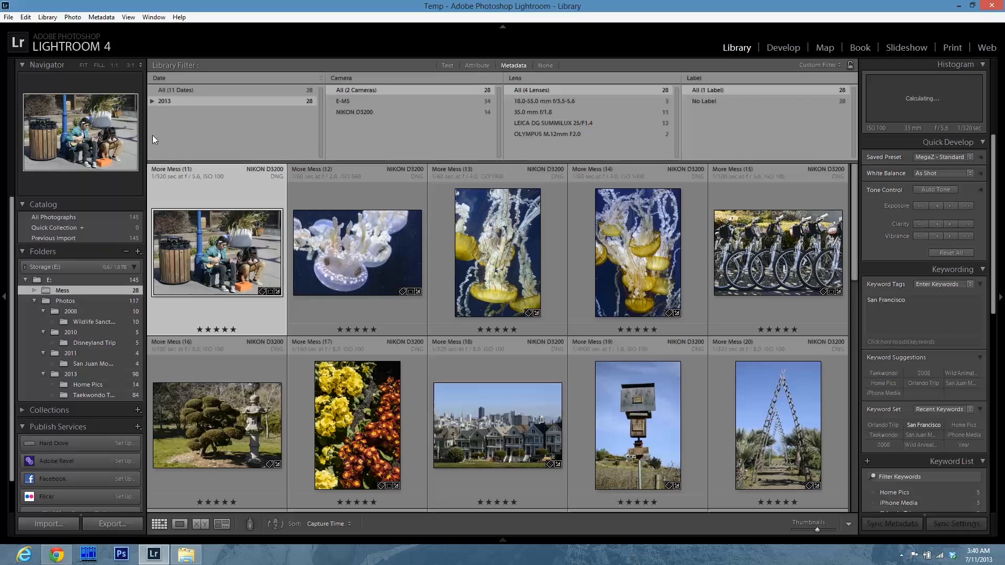
pyautogui.click(153, 101)
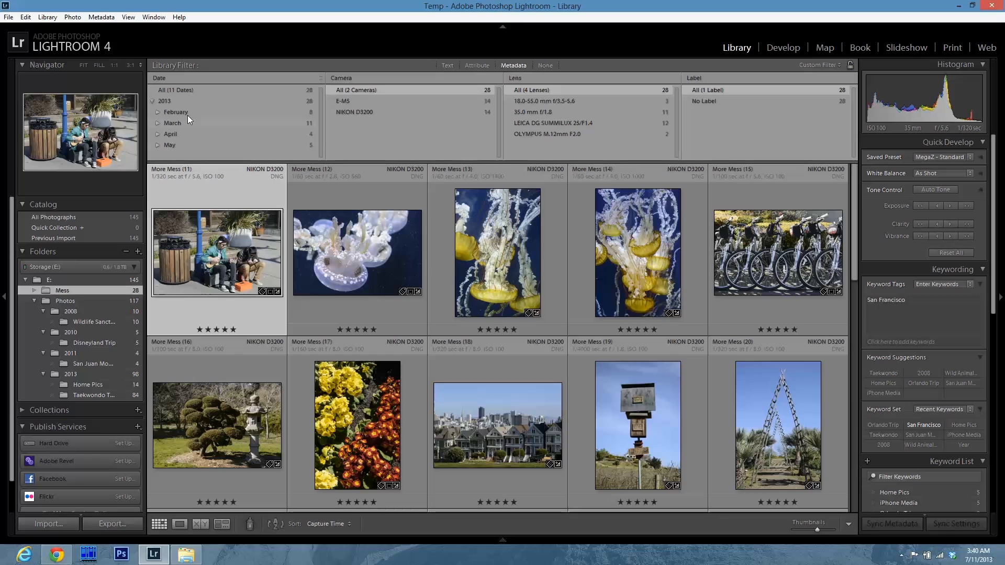
pyautogui.click(192, 112)
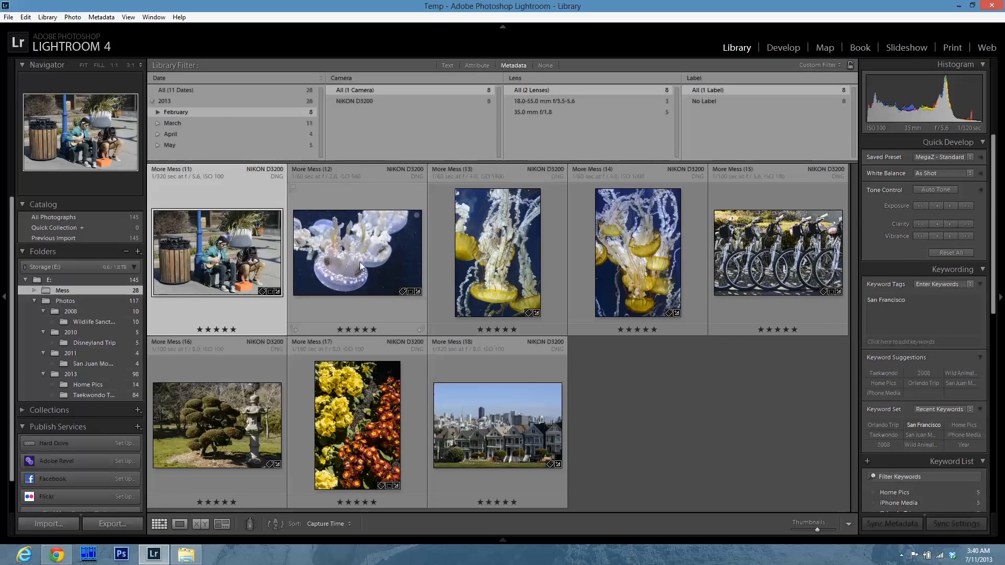
pyautogui.click(173, 123)
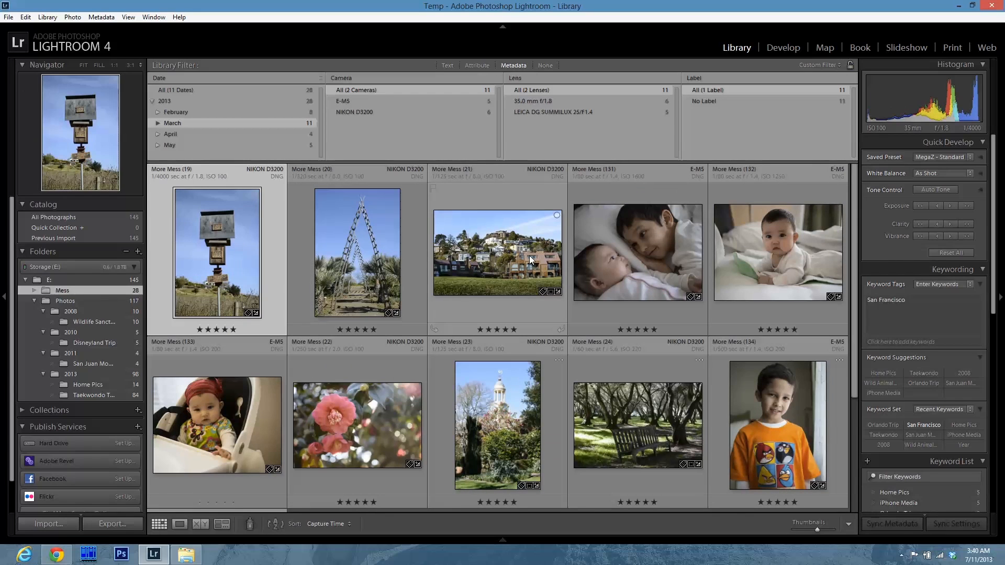
pyautogui.click(183, 114)
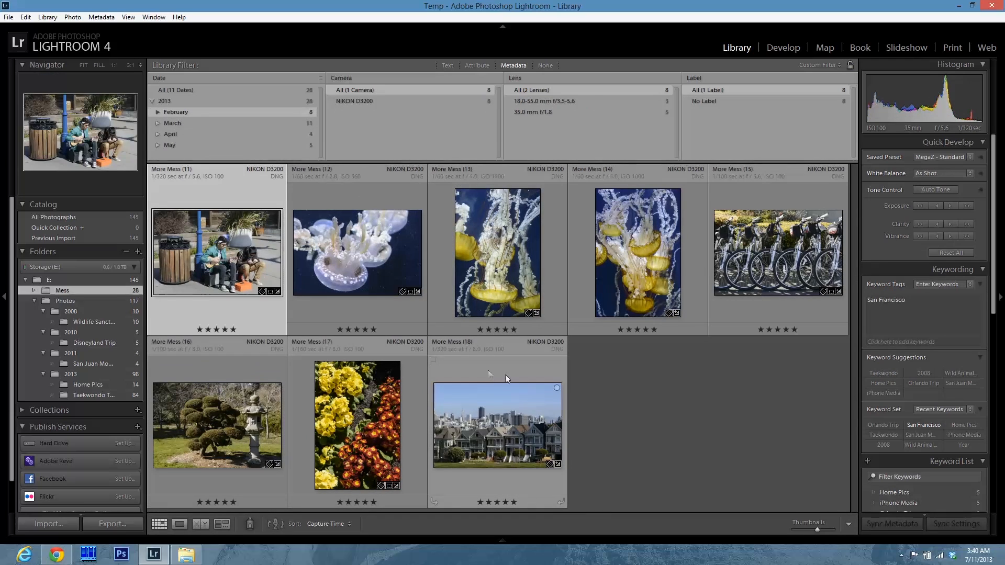
pyautogui.click(564, 382)
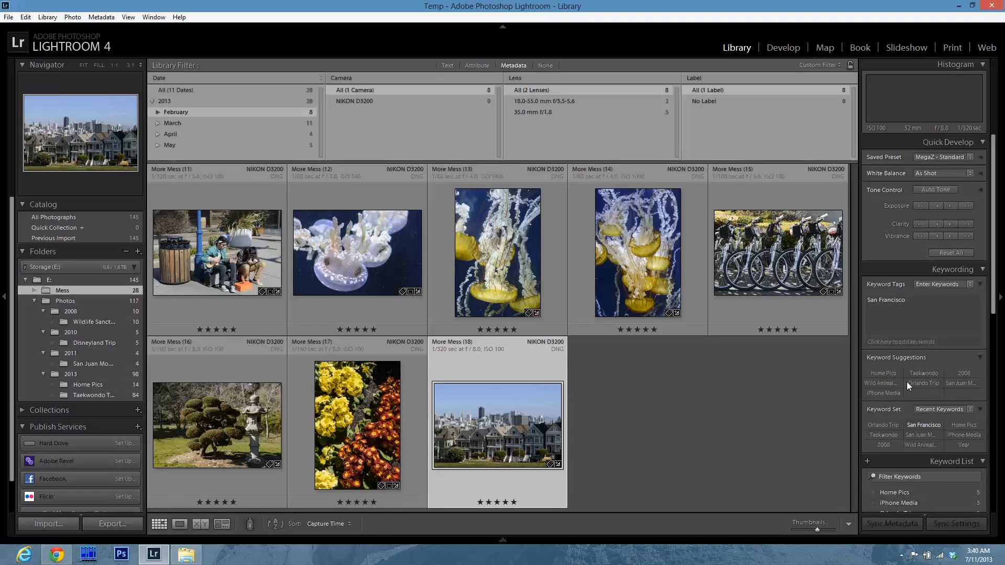
pyautogui.scroll(-5, 906, 382)
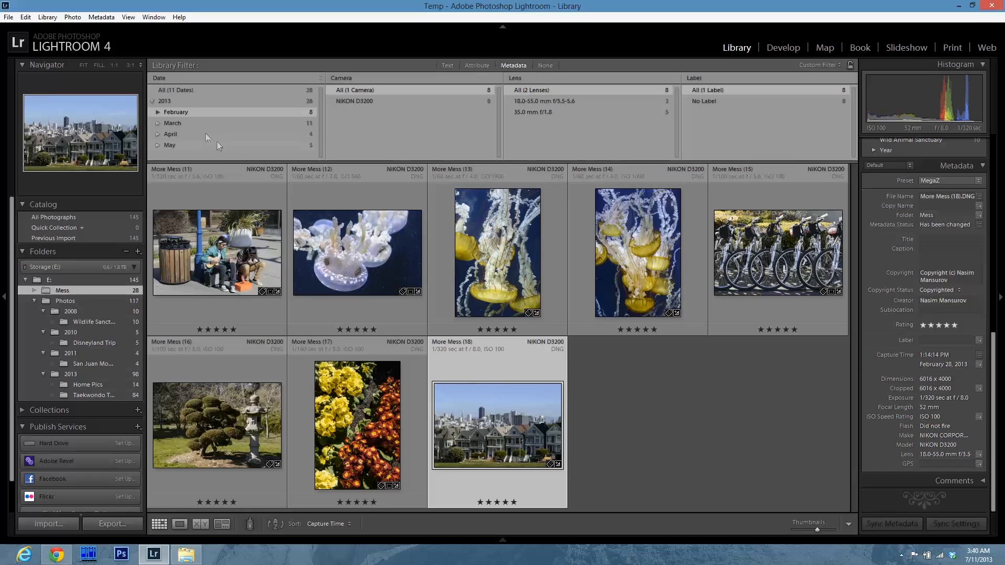
pyautogui.click(192, 126)
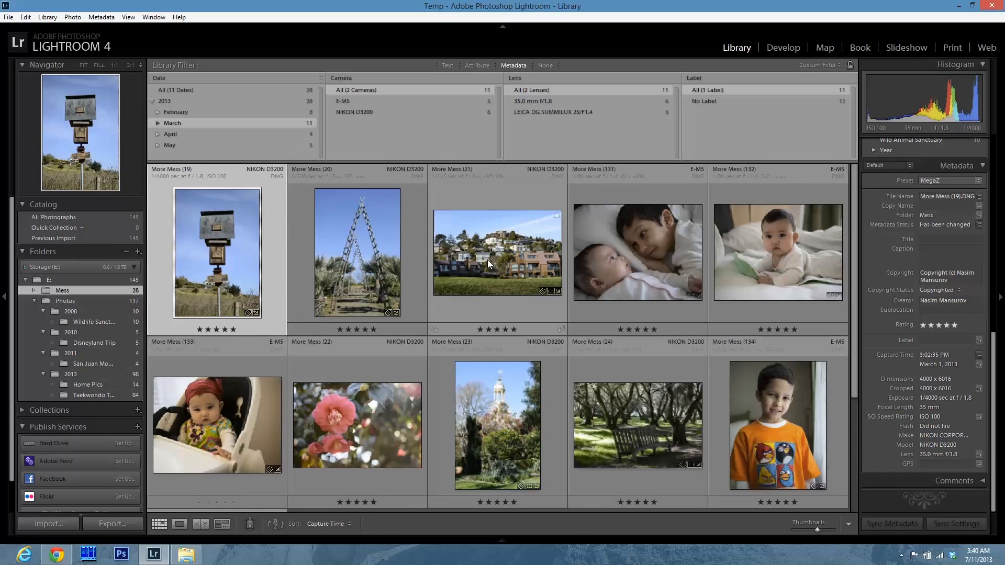
pyautogui.keyDown('shift'); pyautogui.click(523, 272); pyautogui.keyUp('shift')
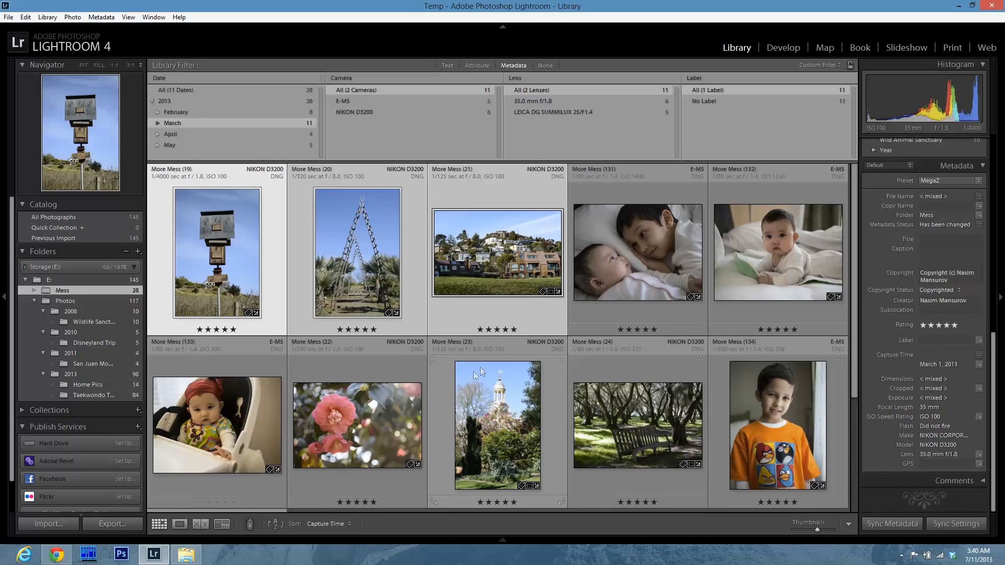
pyautogui.click(206, 134)
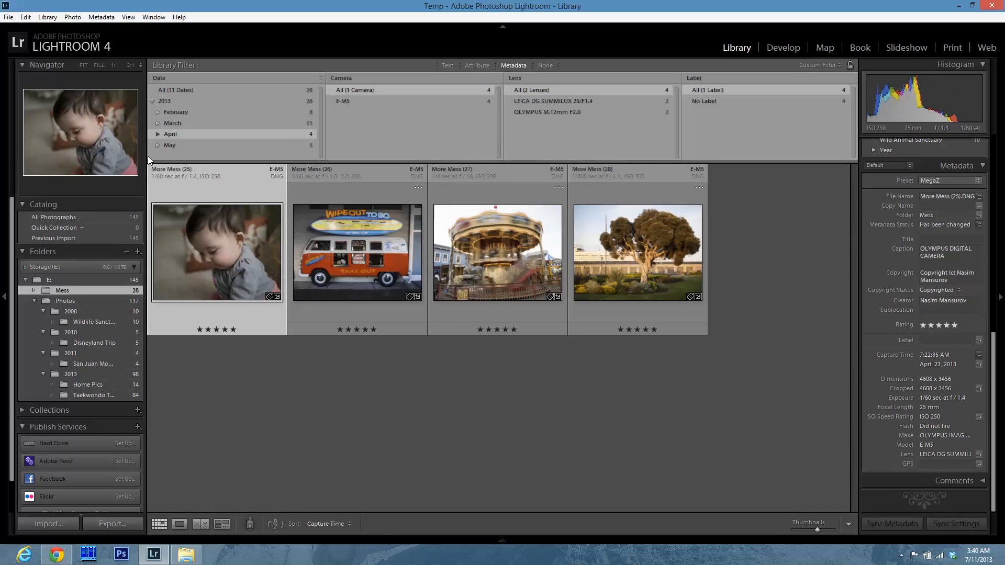
pyautogui.click(195, 146)
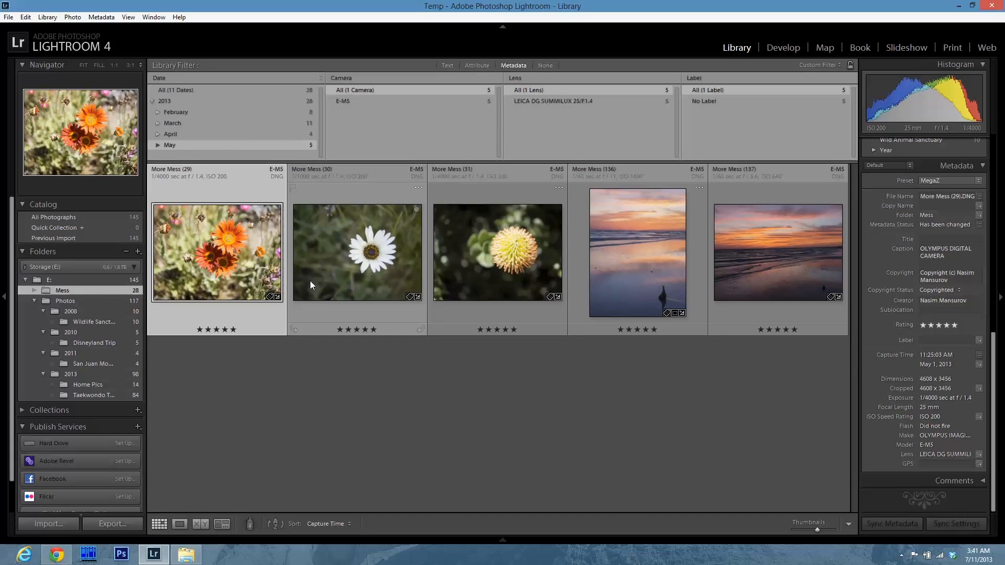
pyautogui.click(198, 103)
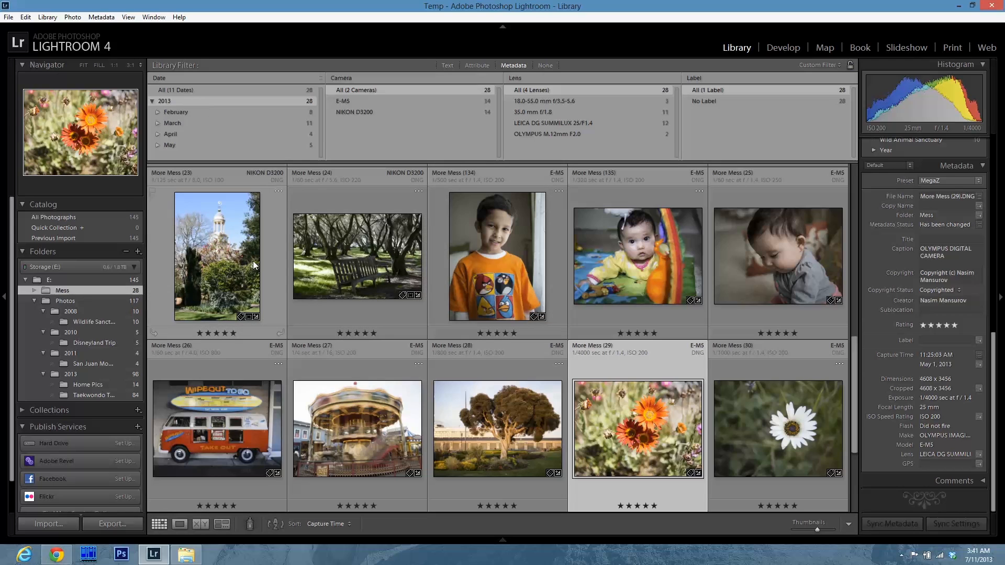
# Scroll through the remaining 2013-filtered photos in the Mess folder to review them.
pyautogui.scroll(6, 229, 268)
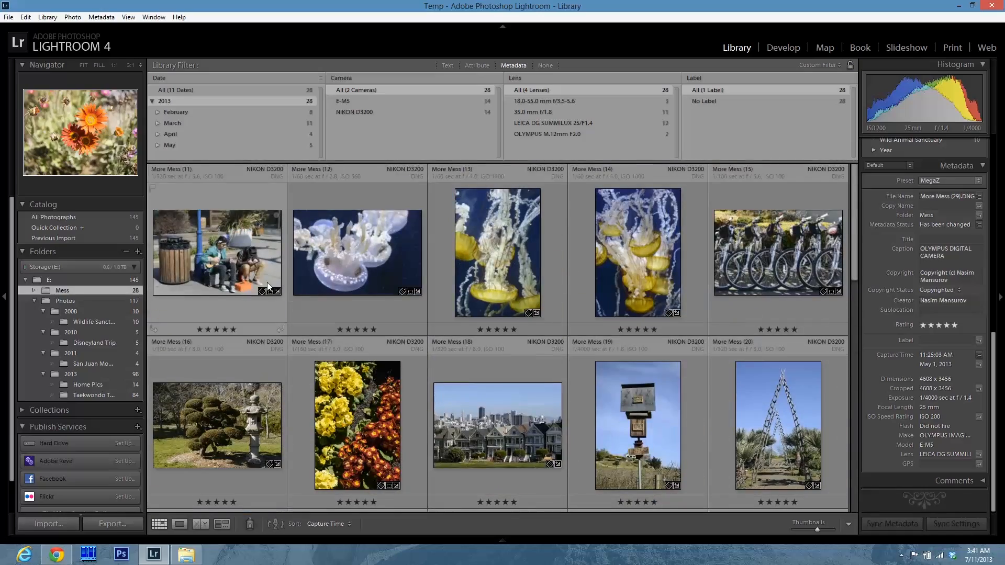
pyautogui.scroll(-2, 288, 298)
pyautogui.scroll(-1, 288, 297)
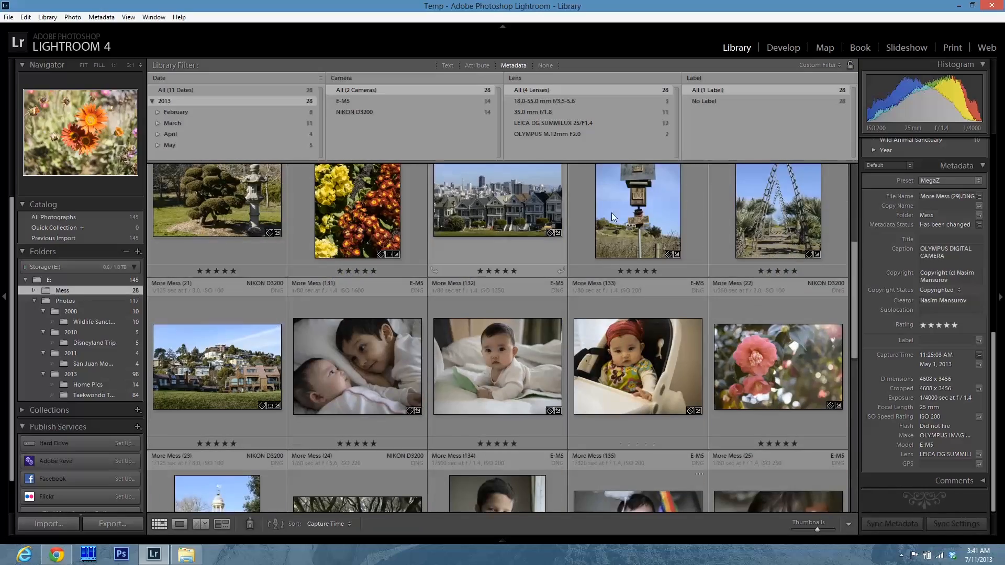
pyautogui.scroll(-1, 413, 314)
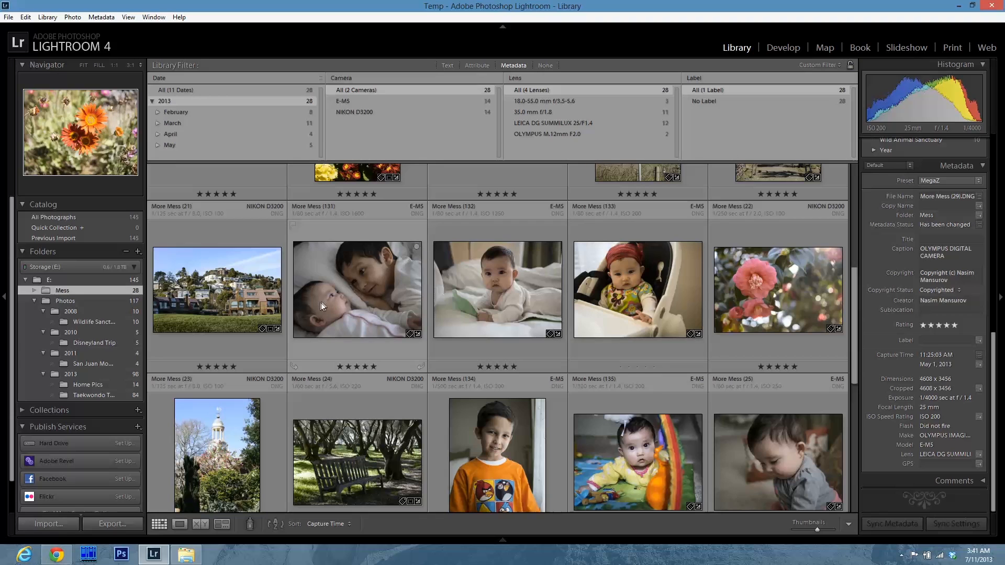
pyautogui.click(378, 299)
pyautogui.keyDown('shift'); pyautogui.click(680, 272); pyautogui.keyUp('shift')
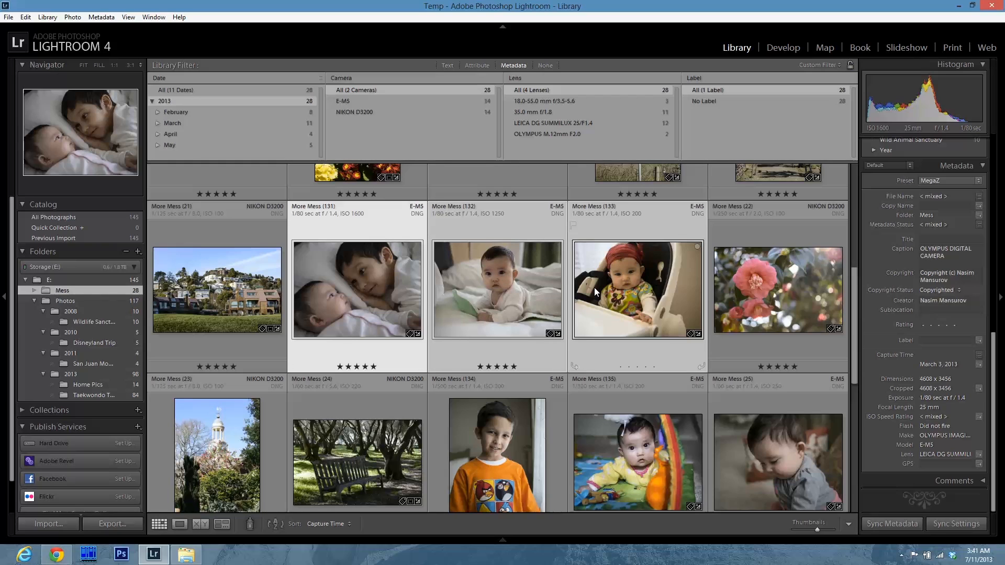
# Select photos More Mess 11 through 21 and create a subfolder San Francisco Trip inside 2013 containing them.
pyautogui.scroll(4, 594, 287)
pyautogui.click(205, 257)
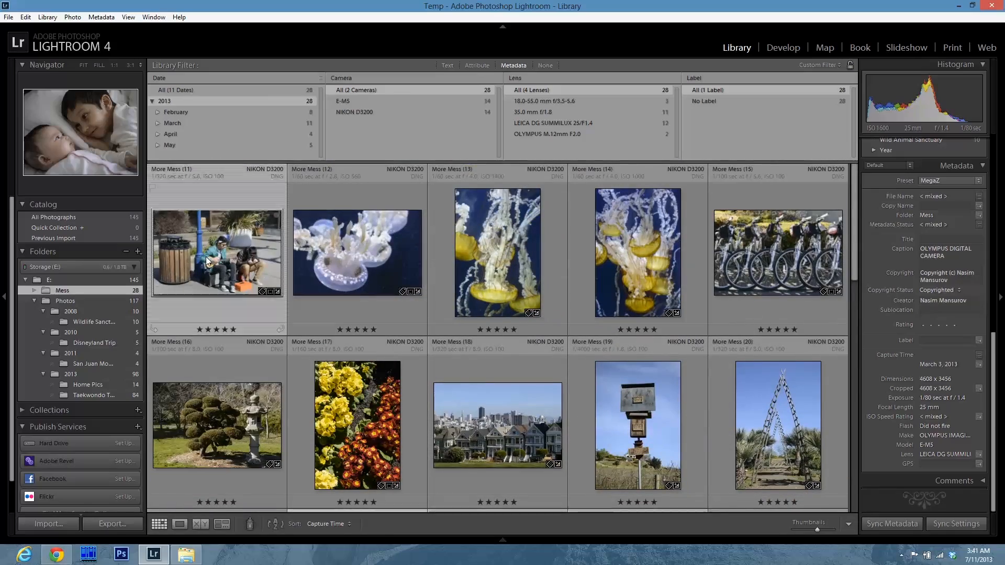
pyautogui.scroll(-2, 262, 335)
pyautogui.keyDown('shift'); pyautogui.click(247, 364); pyautogui.keyUp('shift')
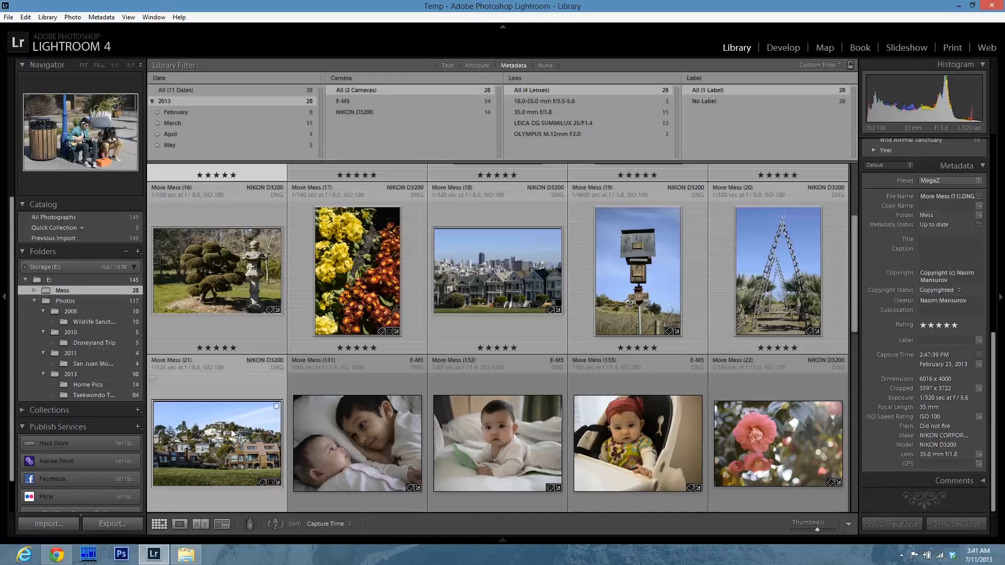
pyautogui.rightClick(82, 385)
pyautogui.click(136, 399)
pyautogui.write('San Francisco Trip')
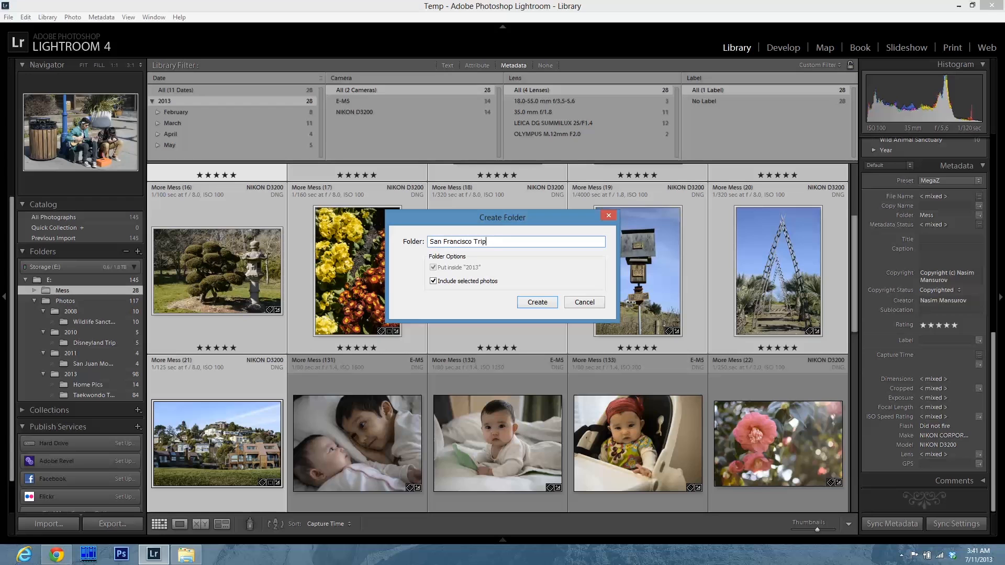
pyautogui.click(547, 306)
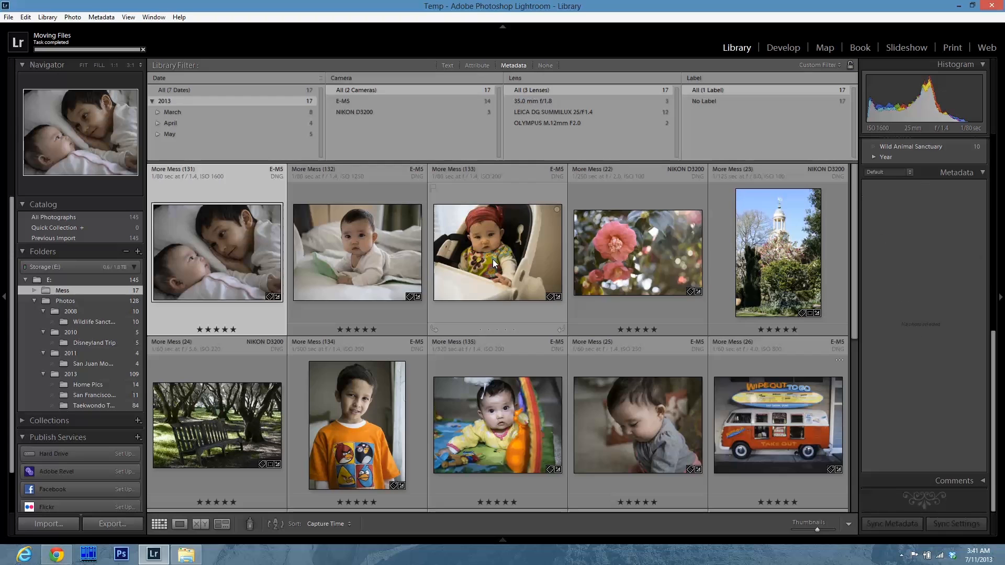
# Select the remaining baby and family photos in Mess and move them into the Home Pics folder.
pyautogui.keyDown('shift'); pyautogui.click(454, 314); pyautogui.keyUp('shift')
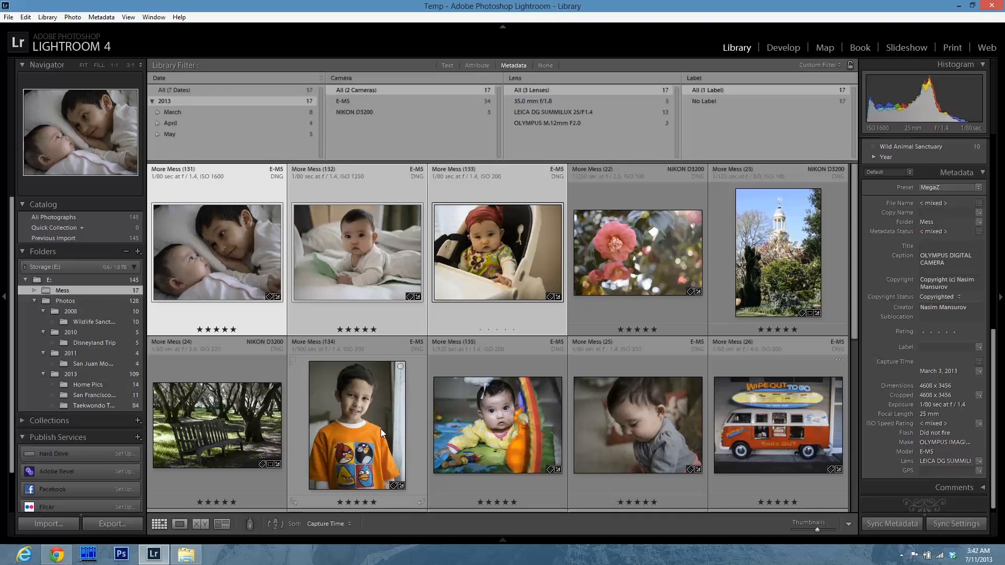
pyautogui.keyDown('ctrl'); pyautogui.click(356, 408); pyautogui.keyUp('ctrl')
pyautogui.keyDown('ctrl'); pyautogui.click(494, 421); pyautogui.keyUp('ctrl')
pyautogui.keyDown('ctrl'); pyautogui.click(592, 426); pyautogui.keyUp('ctrl')
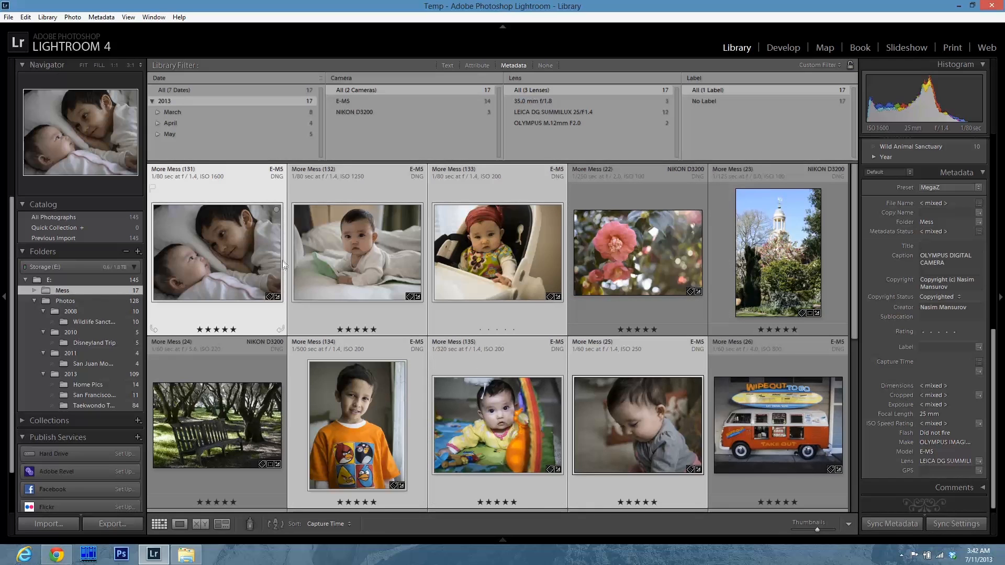
pyautogui.press('Down')
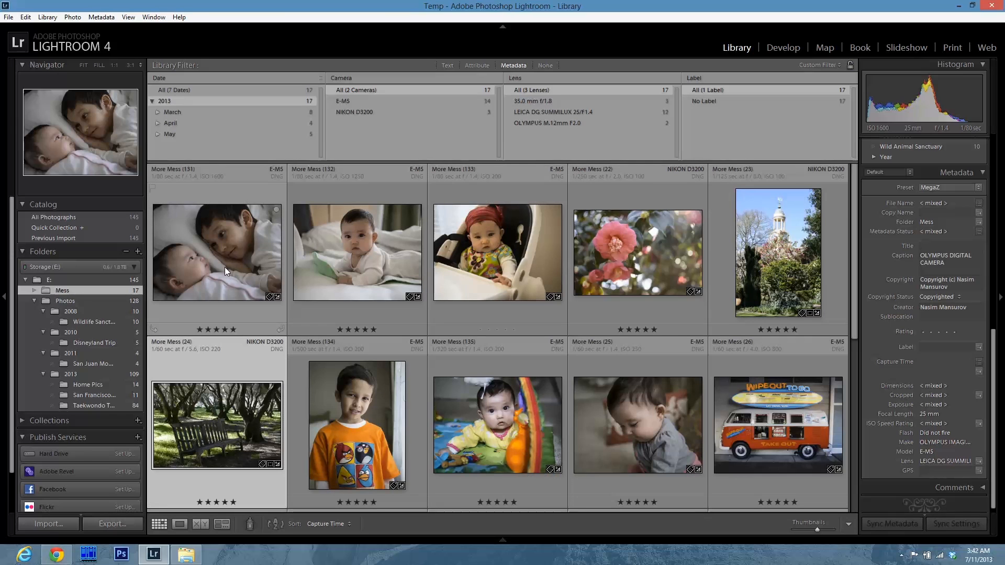
pyautogui.click(225, 267)
pyautogui.keyDown('shift'); pyautogui.click(500, 255); pyautogui.keyUp('shift')
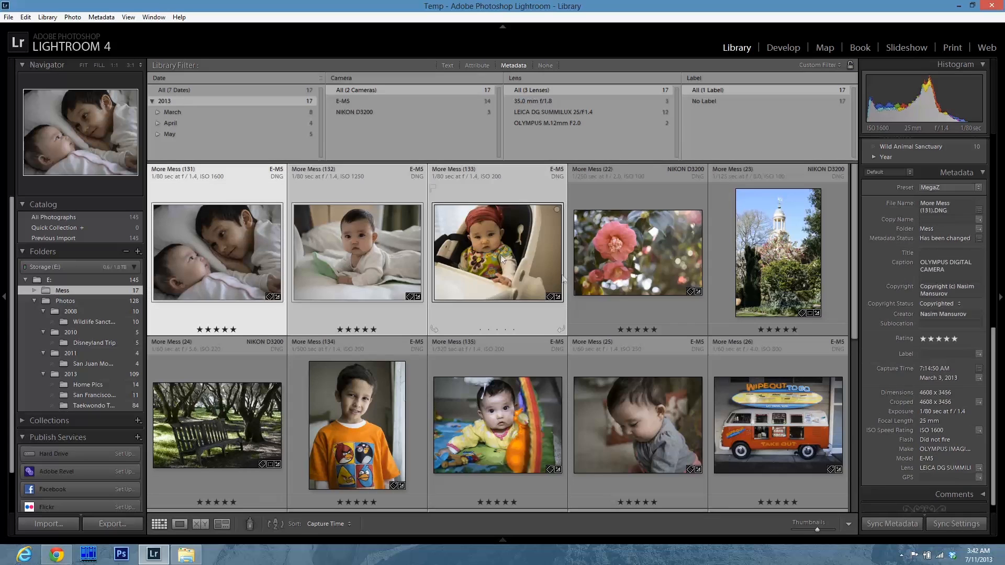
pyautogui.keyDown('shift'); pyautogui.click(640, 430); pyautogui.keyUp('shift')
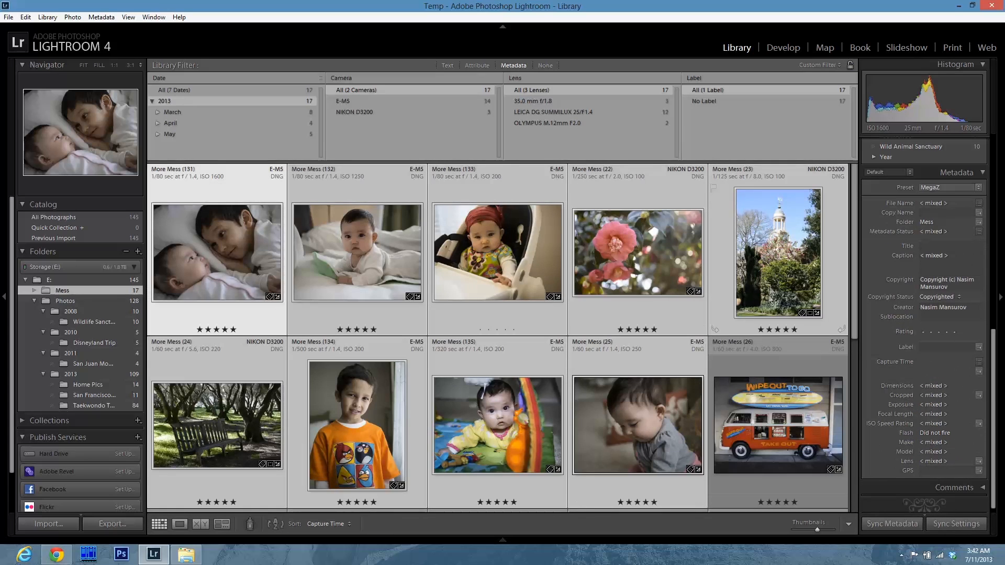
pyautogui.keyDown('shift'); pyautogui.click(481, 269); pyautogui.keyUp('shift')
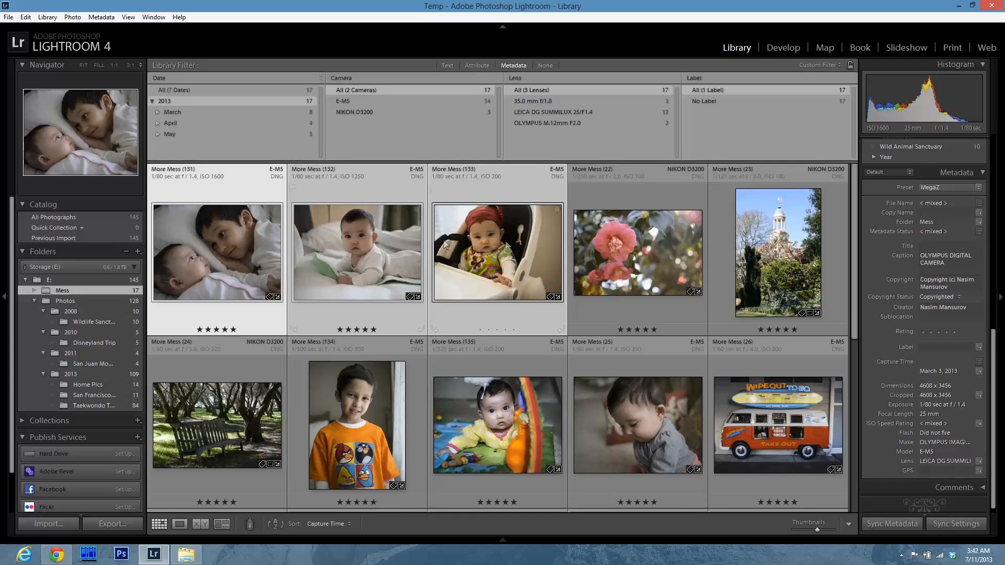
pyautogui.keyDown('shift'); pyautogui.click(345, 423); pyautogui.keyUp('shift')
pyautogui.keyDown('shift'); pyautogui.click(489, 424); pyautogui.keyUp('shift')
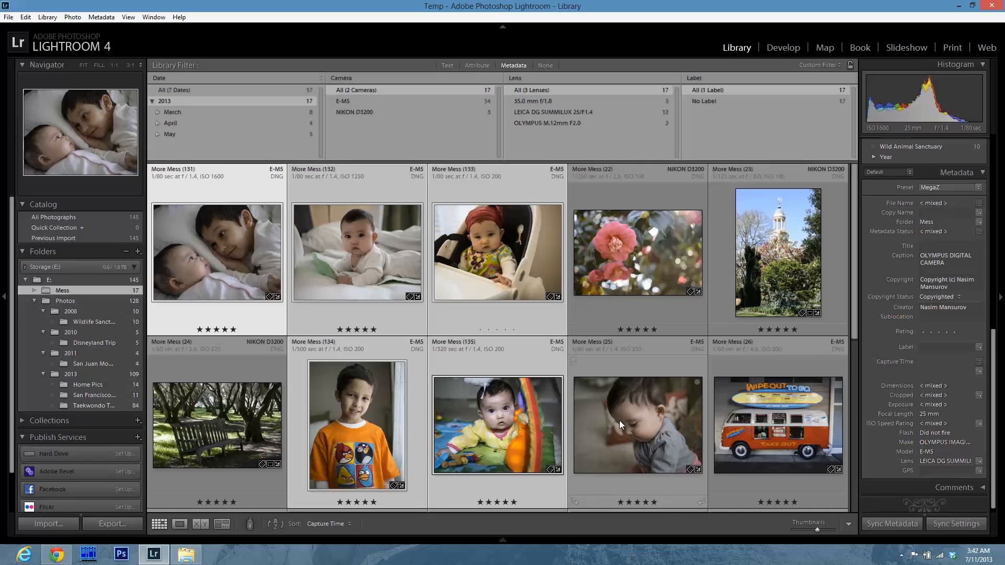
pyautogui.keyDown('shift'); pyautogui.click(619, 420); pyautogui.keyUp('shift')
pyautogui.scroll(-2, 361, 430)
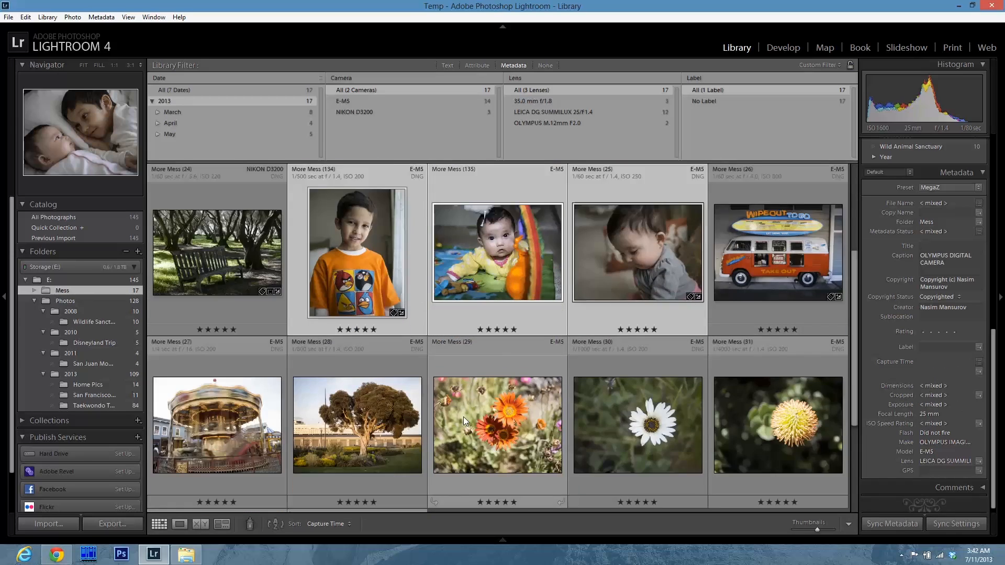
pyautogui.scroll(2, 463, 417)
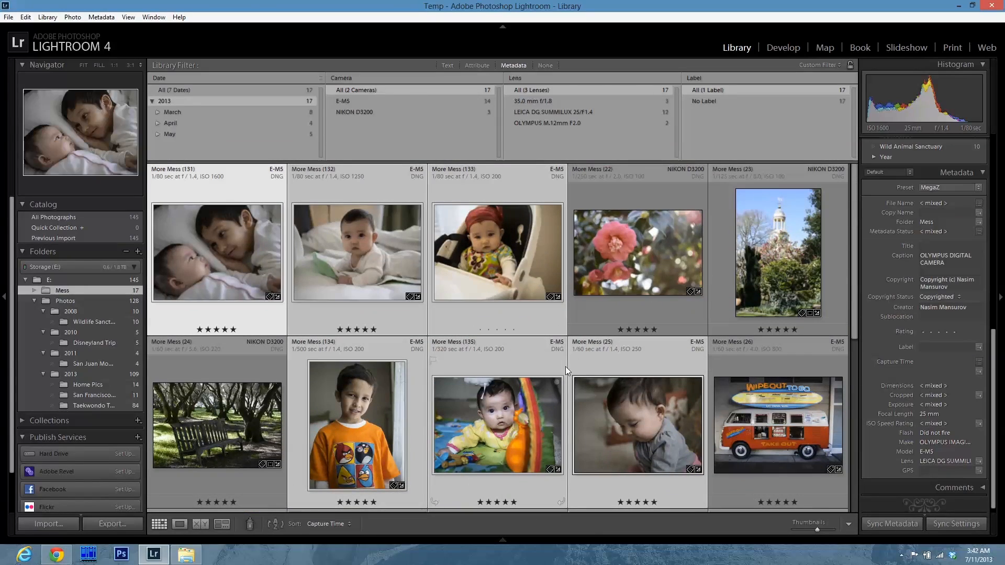
pyautogui.moveTo(245, 252); pyautogui.dragTo(90, 388)
pyautogui.click(564, 293)
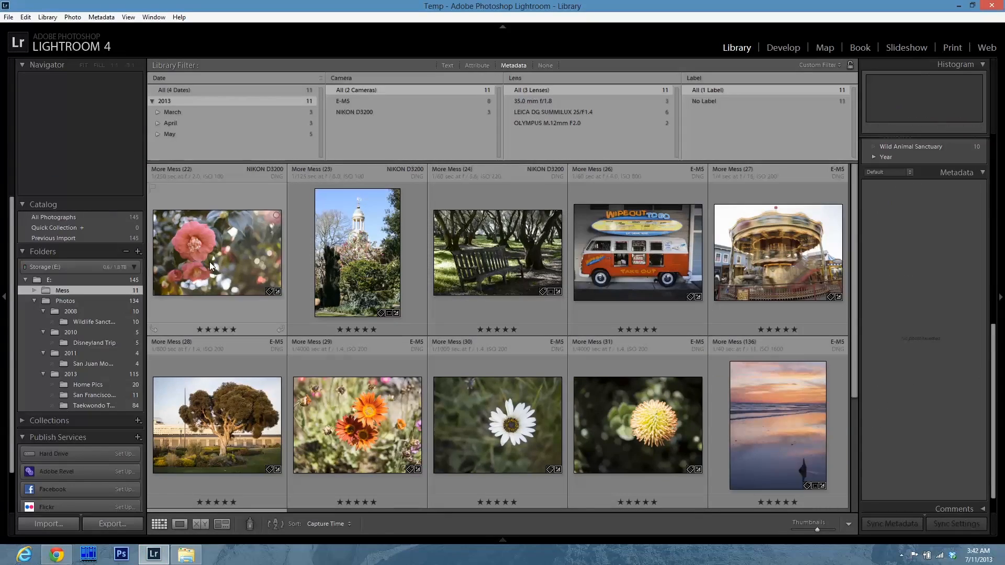
# Select photos More Mess 22 through 28 and move them into the San Francisco Trip folder.
pyautogui.click(221, 268)
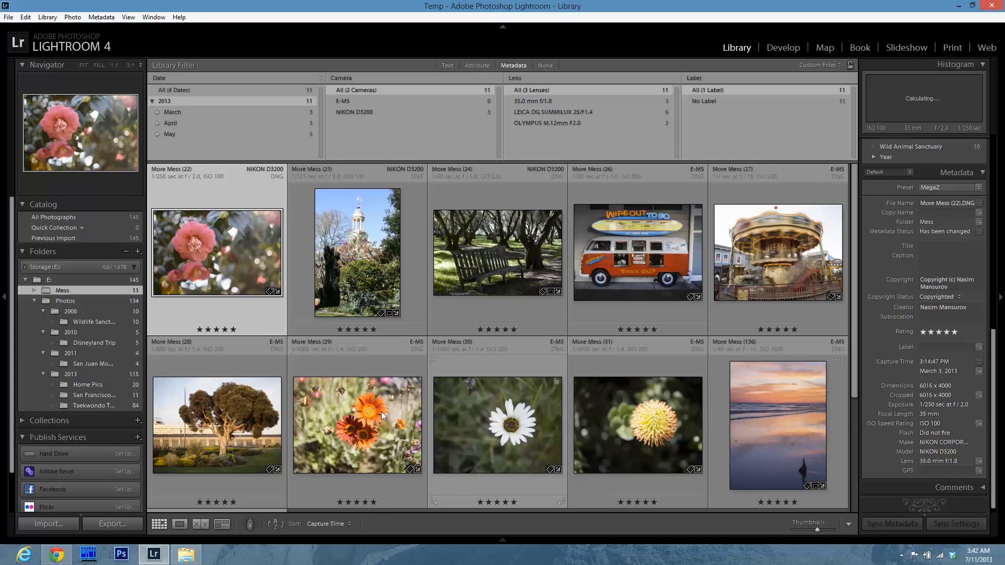
pyautogui.keyDown('shift'); pyautogui.click(248, 417); pyautogui.keyUp('shift')
pyautogui.moveTo(231, 247); pyautogui.dragTo(97, 395)
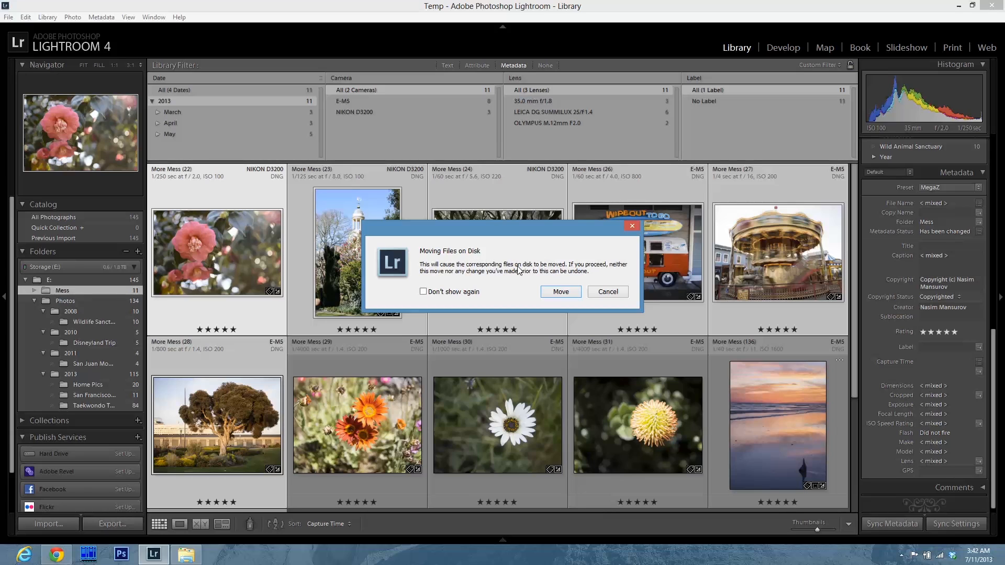
pyautogui.click(557, 295)
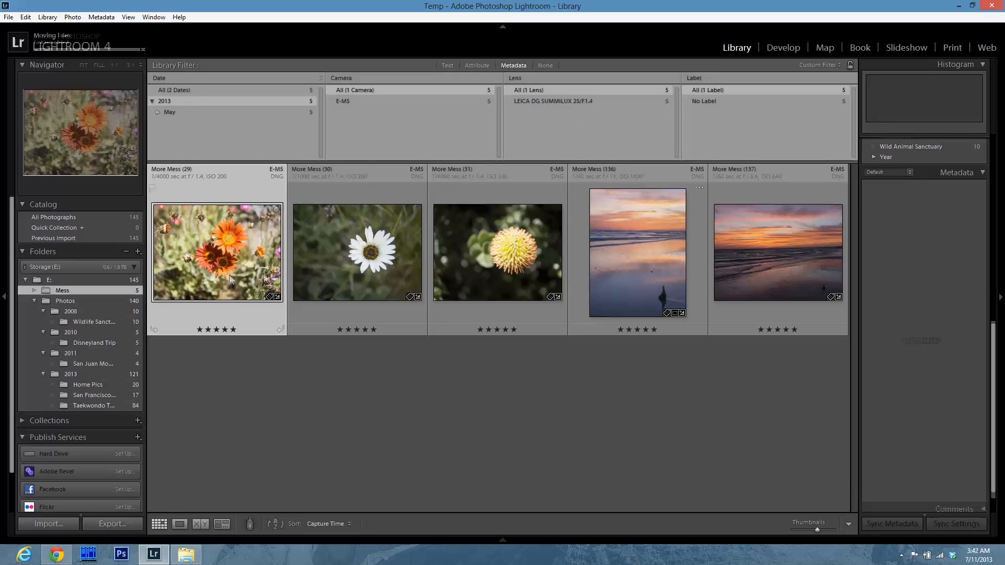
# Select all remaining Mess photos and create a subfolder Orlando Trip inside 2013 containing them.
pyautogui.hotkey('ctrl', 'a')
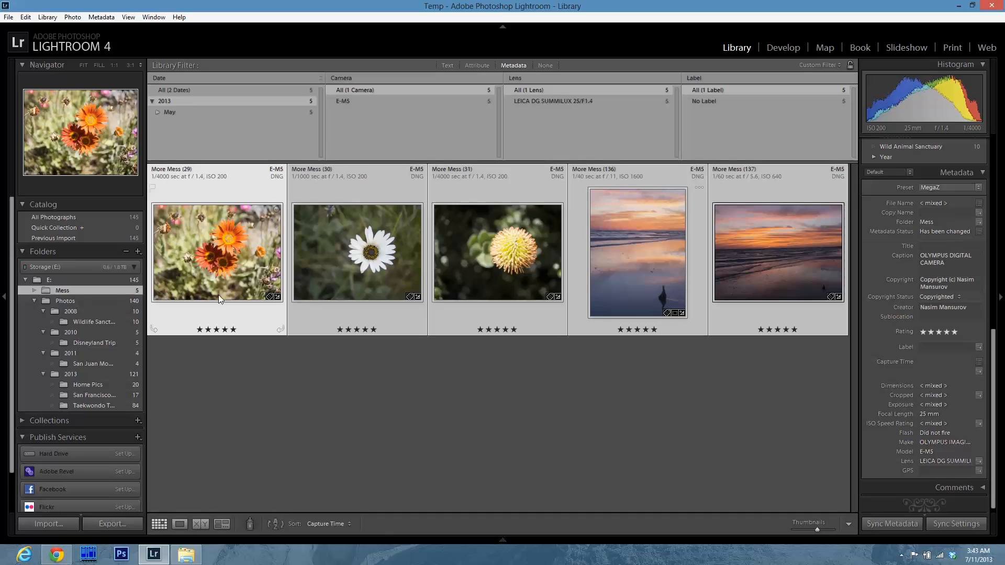
pyautogui.rightClick(68, 372)
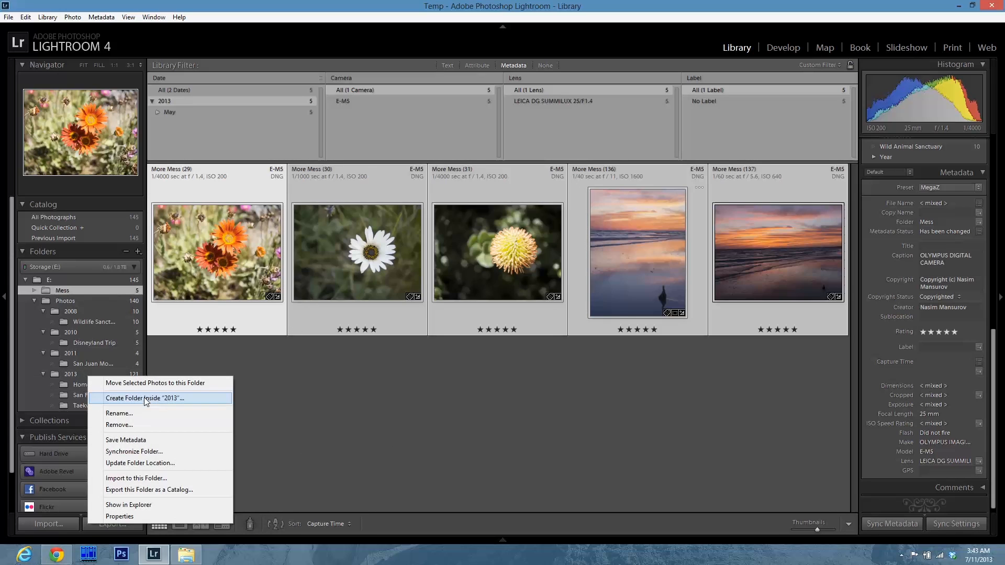
pyautogui.click(157, 399)
pyautogui.write('Orlando Trip')
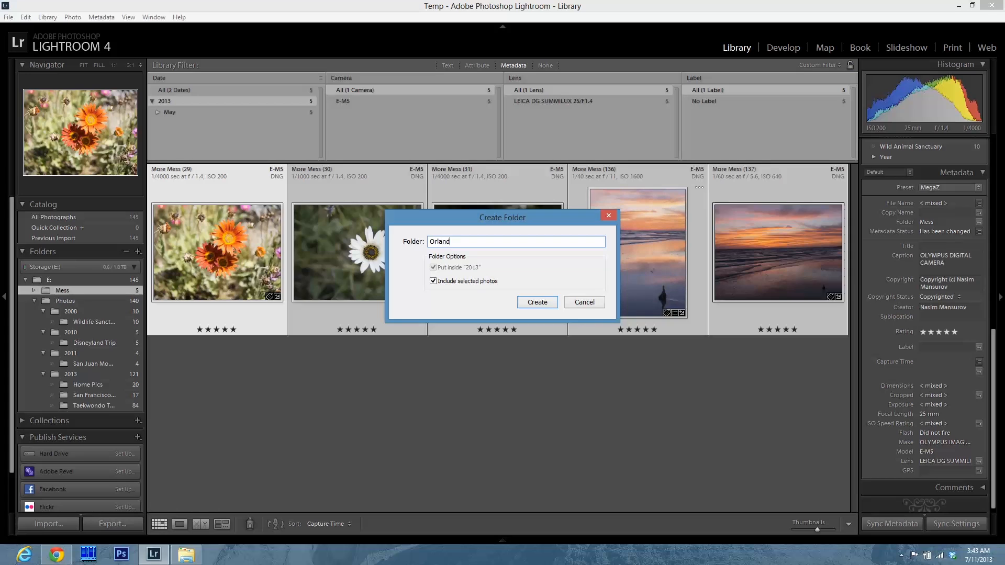
pyautogui.click(537, 302)
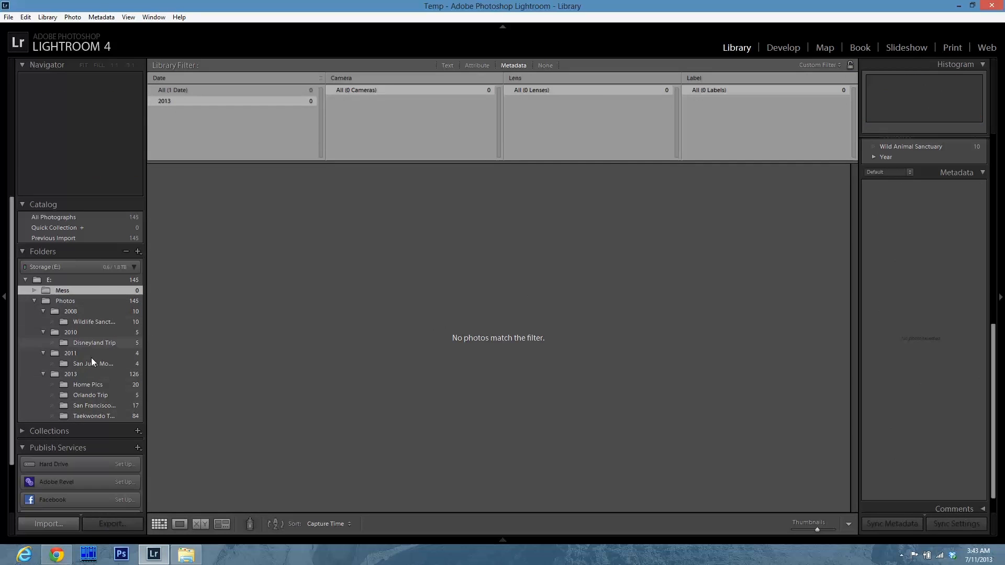
# Remove the now empty Mess folder from the catalog.
pyautogui.rightClick(132, 293)
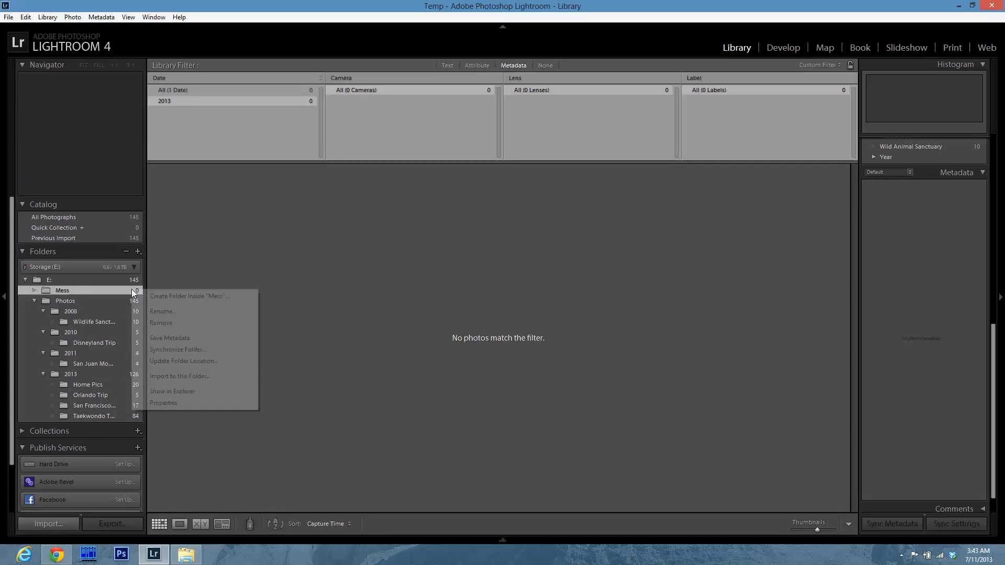
pyautogui.click(174, 325)
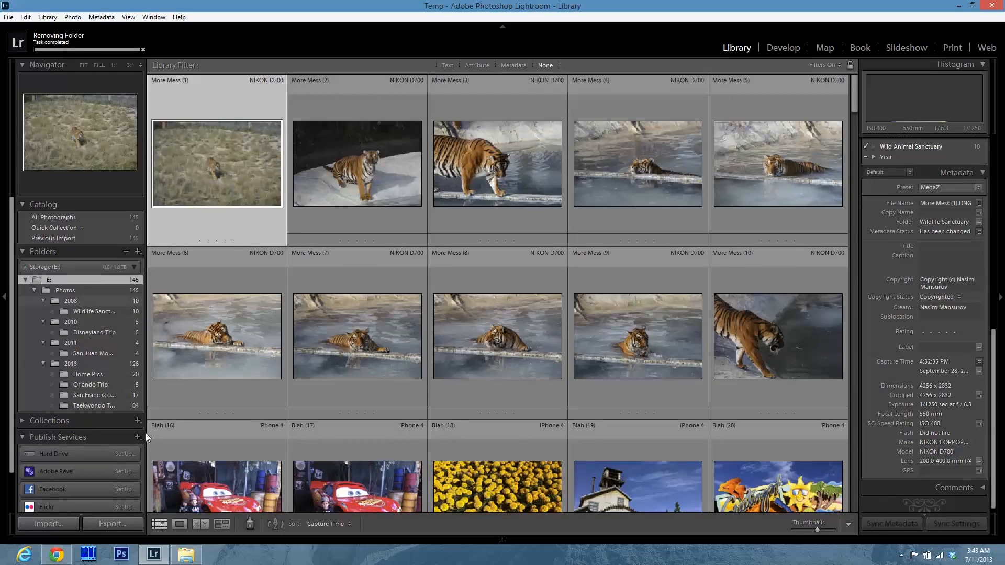
# Switch to File Explorer and browse the Storage drive's Photos folder and its 2013 event subfolders.
pyautogui.click(185, 554)
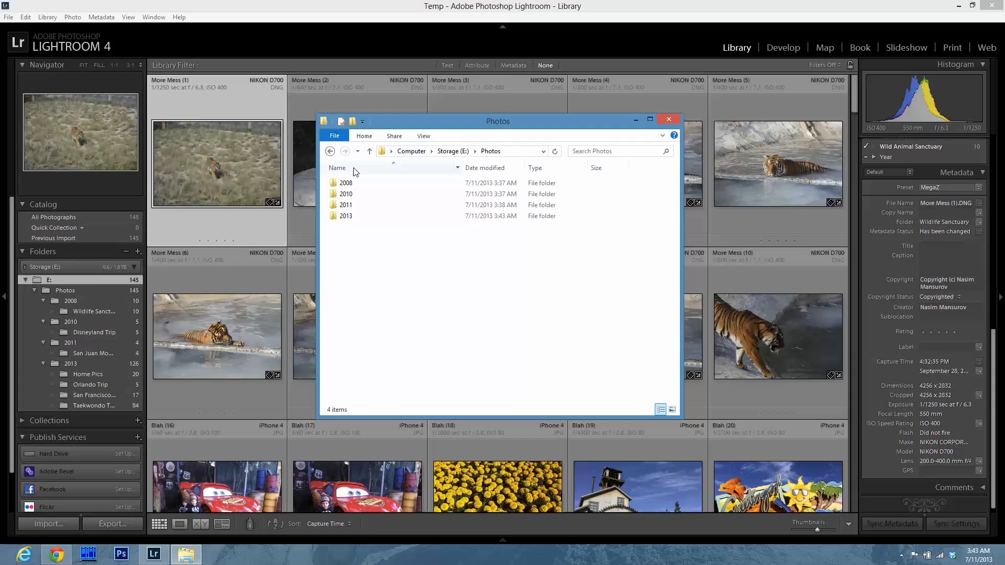
pyautogui.click(369, 151)
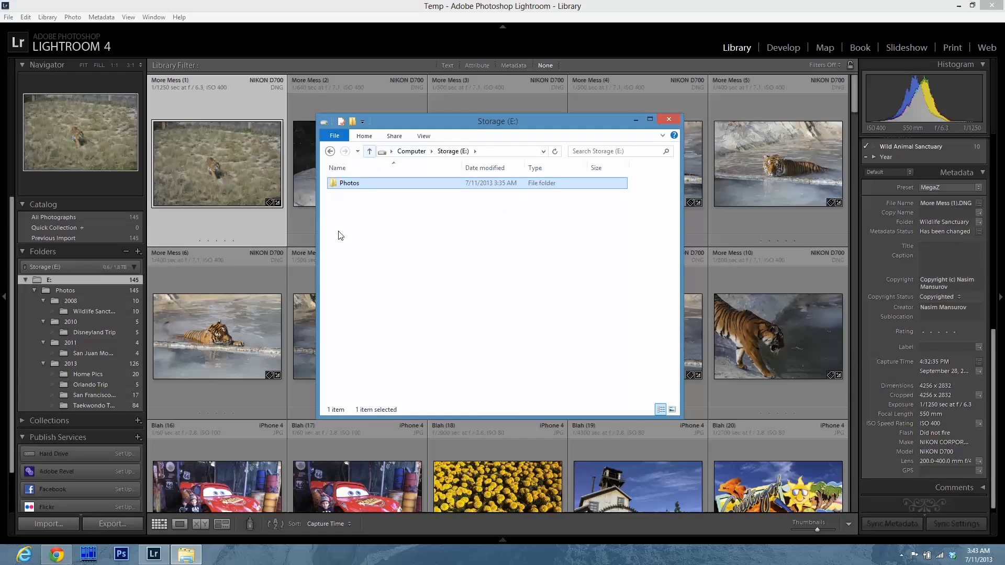
pyautogui.doubleClick(354, 186)
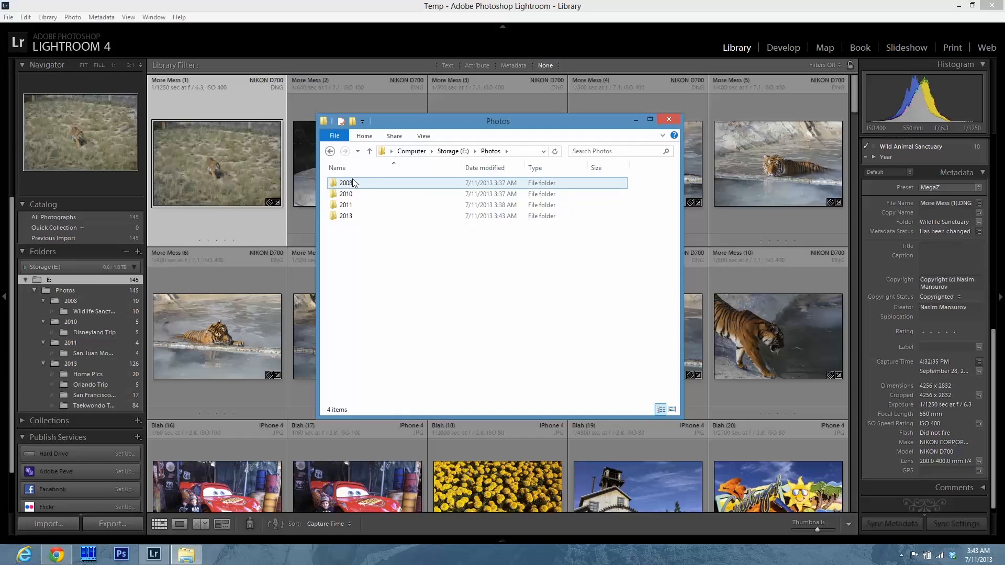
pyautogui.click(354, 186)
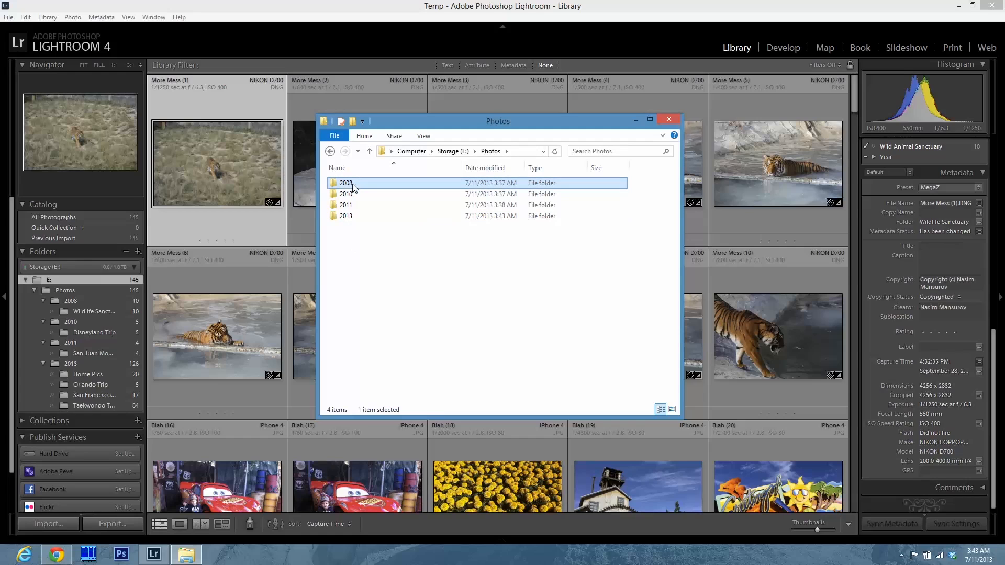
pyautogui.doubleClick(350, 216)
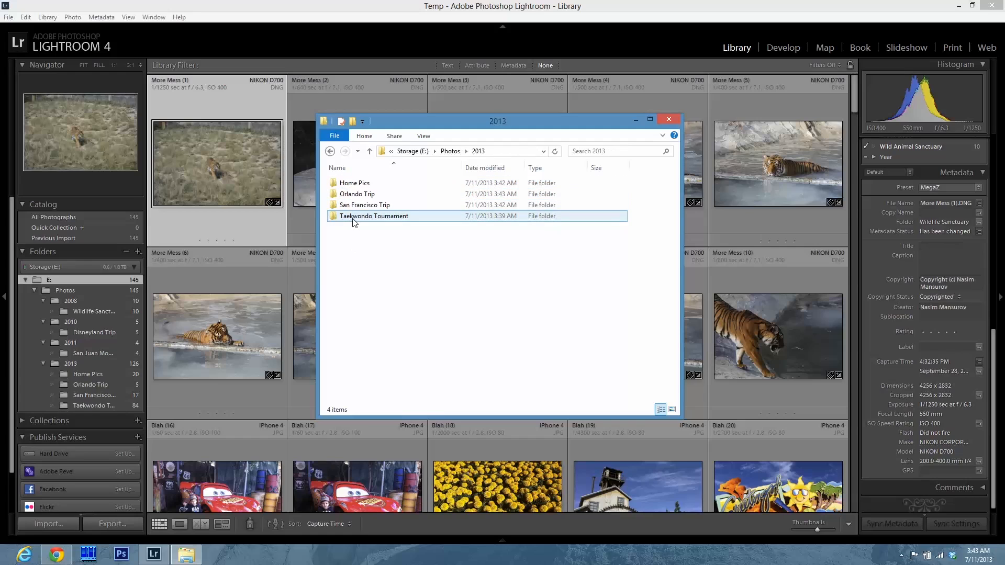
pyautogui.doubleClick(367, 183)
pyautogui.click(330, 153)
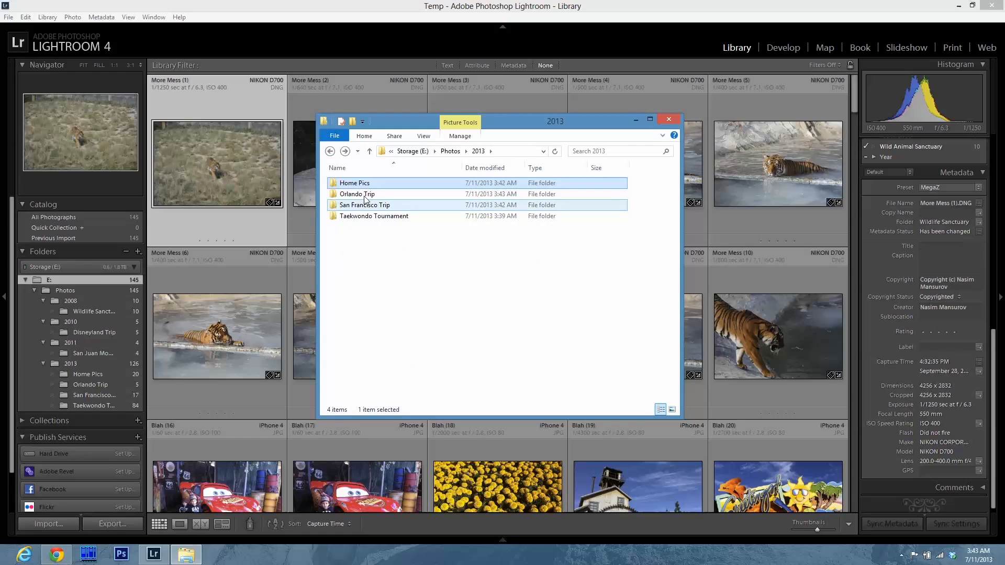
pyautogui.doubleClick(374, 216)
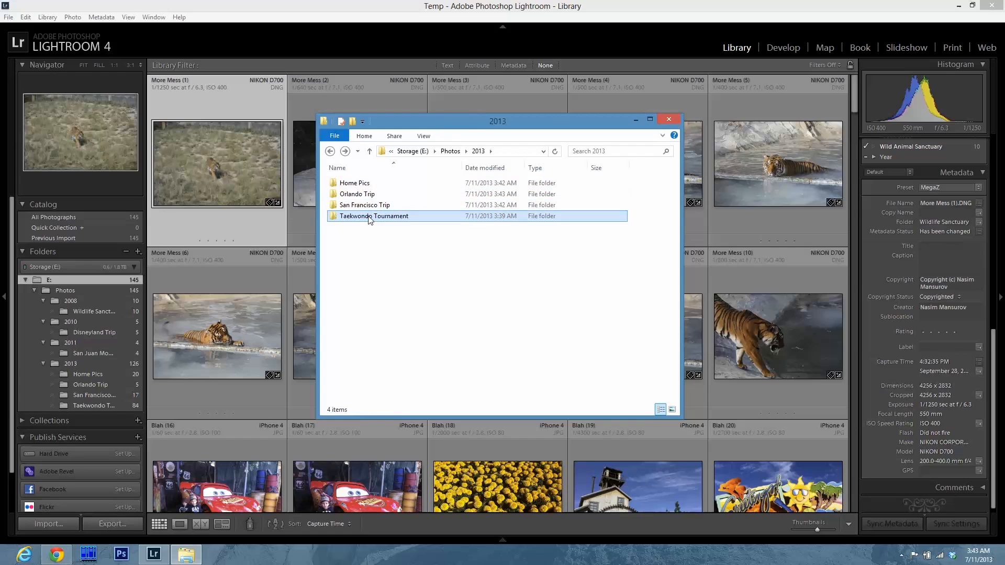
pyautogui.click(331, 151)
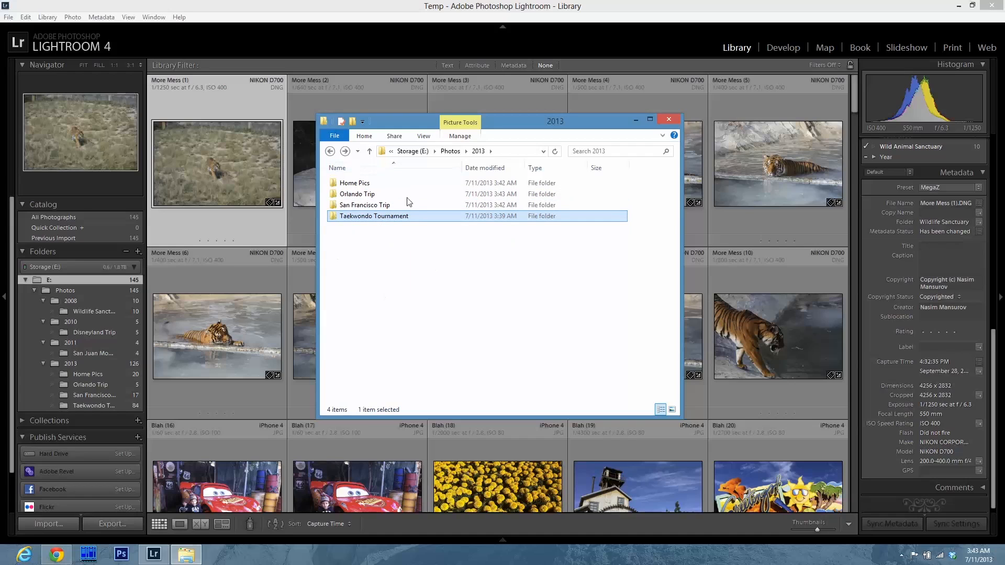
# Open the Home Pics and Taekwondo Tournament folders in File Explorer to check their contents.
pyautogui.click(370, 152)
pyautogui.doubleClick(346, 216)
pyautogui.doubleClick(348, 183)
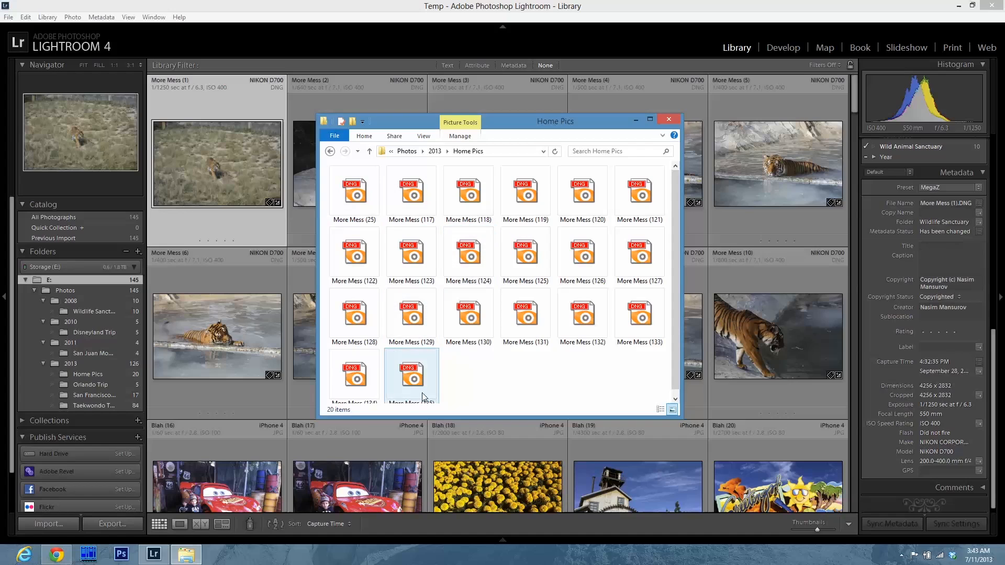
pyautogui.click(370, 151)
pyautogui.doubleClick(348, 217)
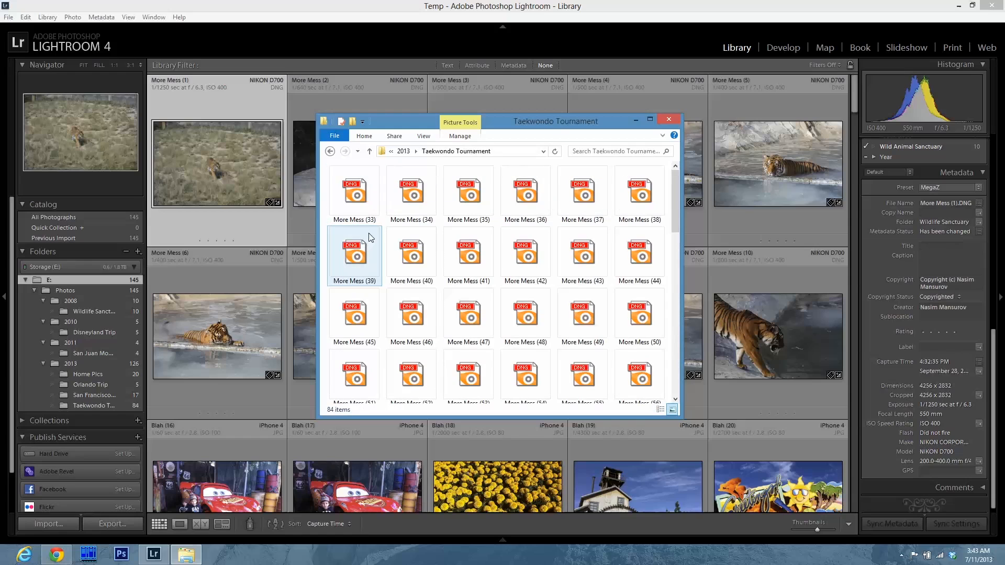
pyautogui.click(370, 152)
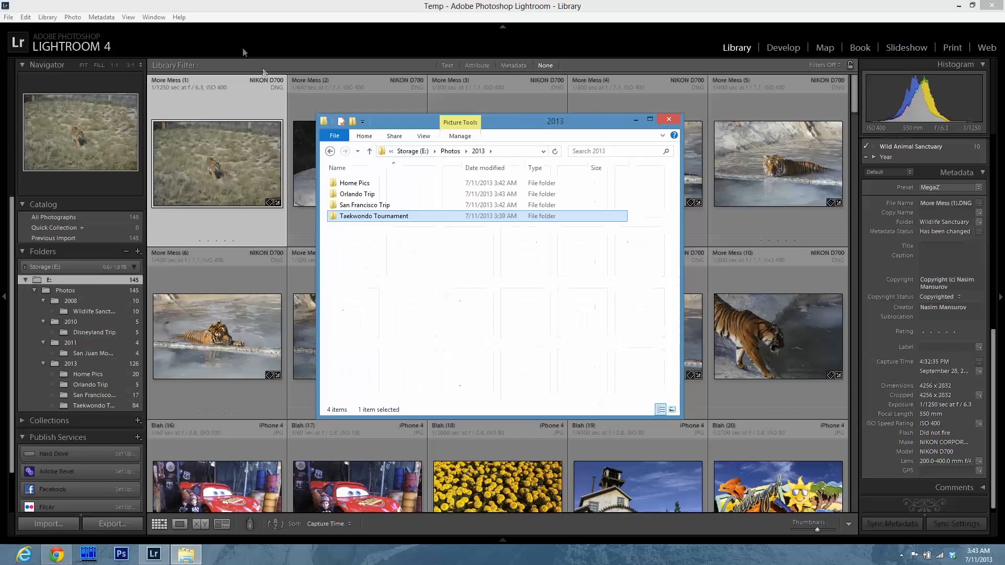
# Return to Lightroom, select all photos in the Wildlife Sanctuary folder and open the rename dialog.
pyautogui.click(228, 15)
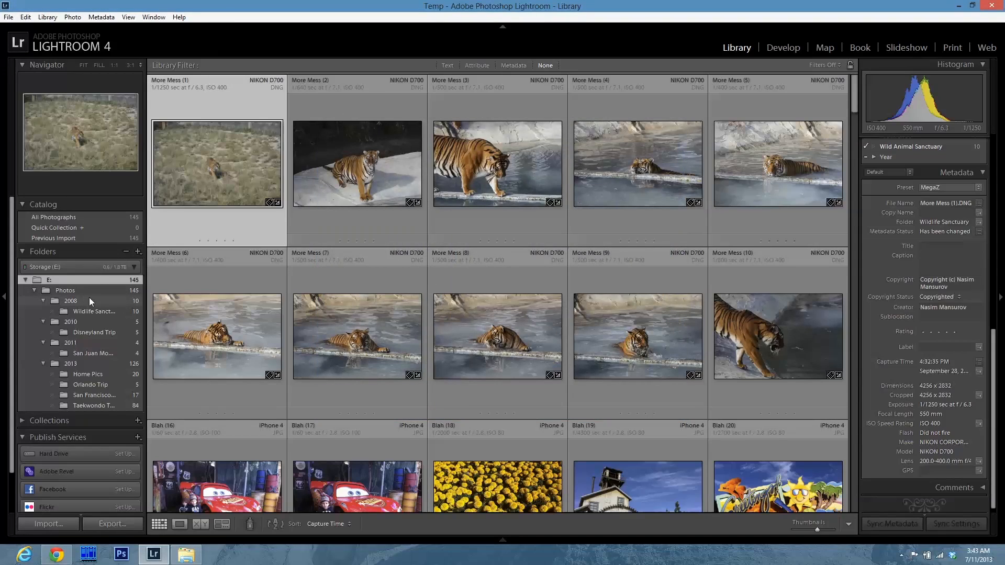
pyautogui.click(120, 313)
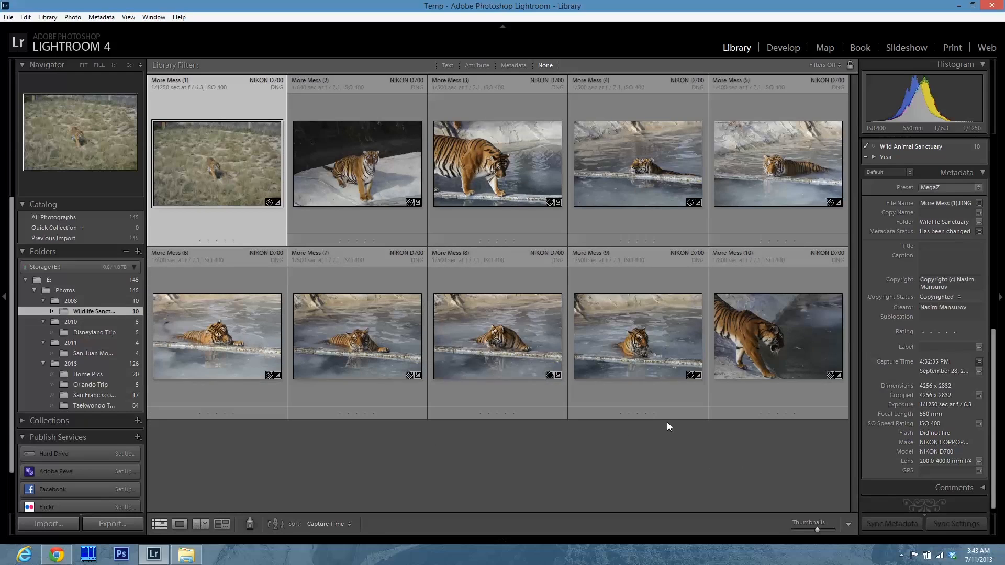
pyautogui.hotkey('ctrl', 'a')
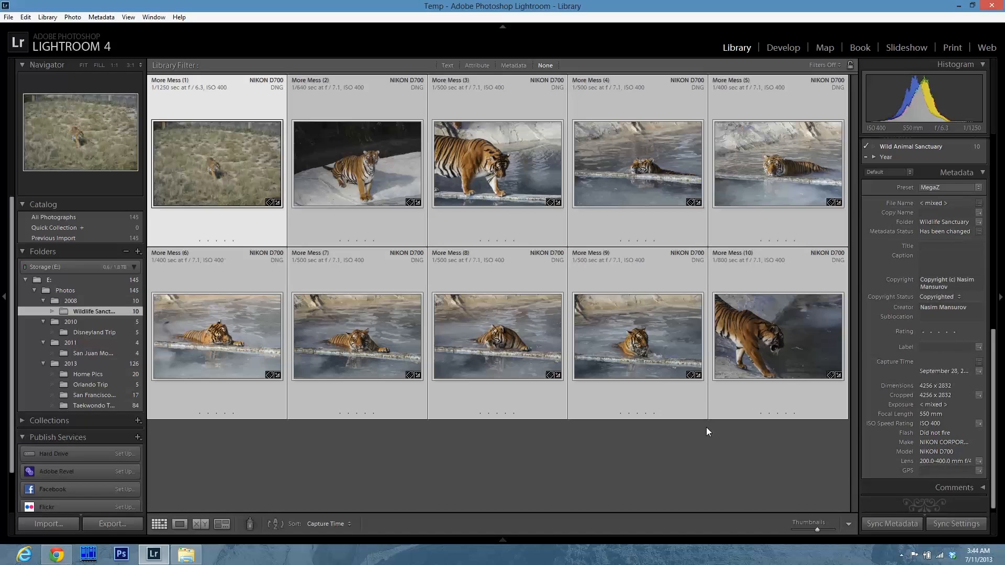
pyautogui.press('F2')
pyautogui.click(486, 273)
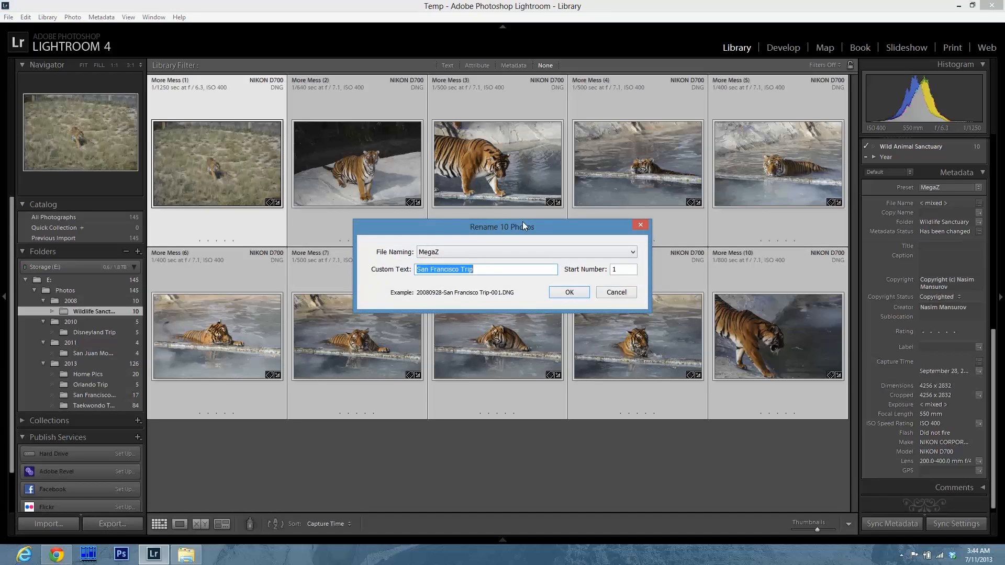
pyautogui.moveTo(523, 224); pyautogui.dragTo(522, 219)
pyautogui.click(450, 247)
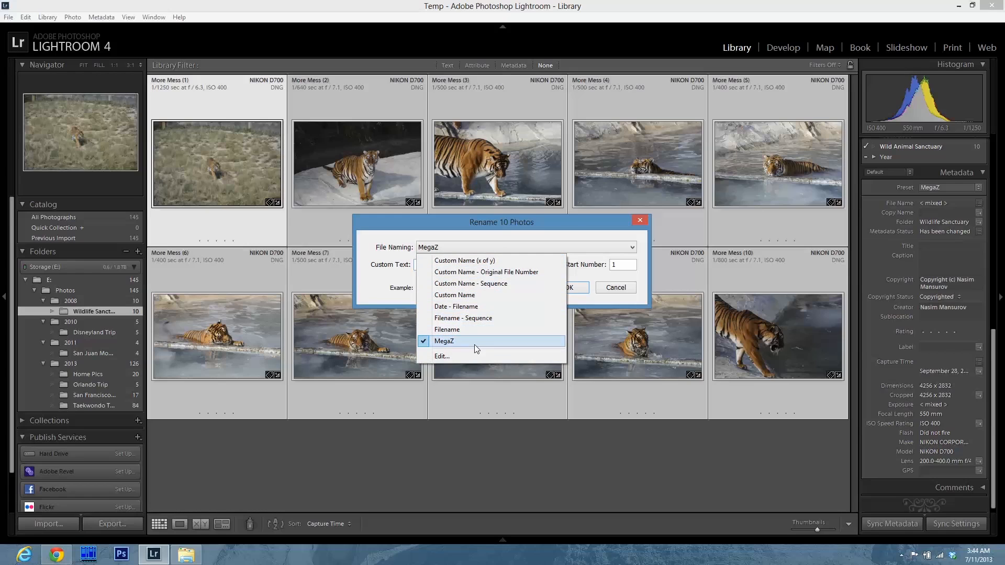
pyautogui.click(484, 319)
pyautogui.click(475, 250)
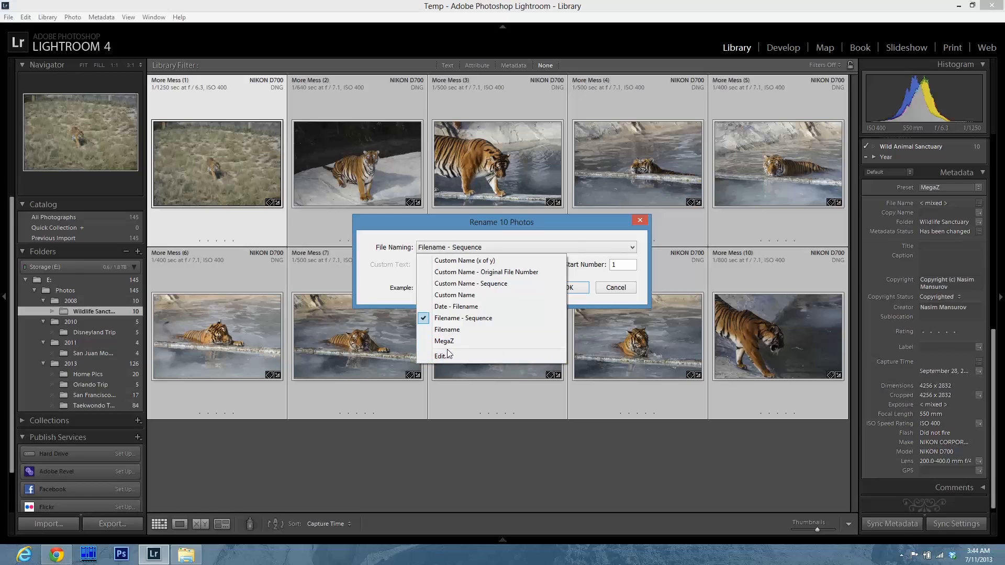
pyautogui.click(448, 343)
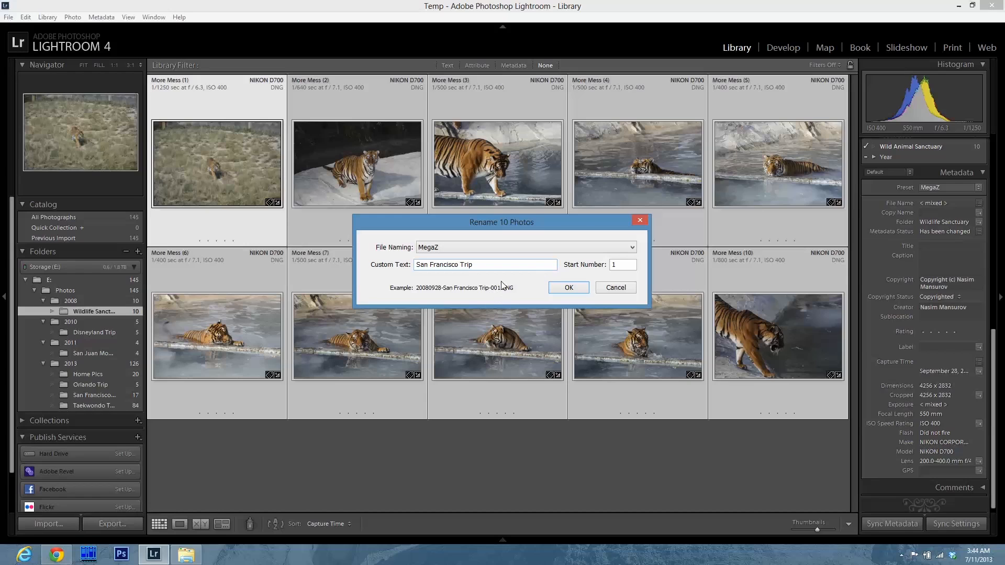
# Rename the photos with the MegaZ template, custom text Wildlife Sanctuary and start number 1.
pyautogui.moveTo(417, 266); pyautogui.dragTo(487, 265)
pyautogui.write('Wildlife Sanctuaryffffff')
pyautogui.press('BackSpace')
pyautogui.press('BackSpace')
pyautogui.press('BackSpace')
pyautogui.press('BackSpace')
pyautogui.press('BackSpace')
pyautogui.press('BackSpace')
pyautogui.press('Tab')
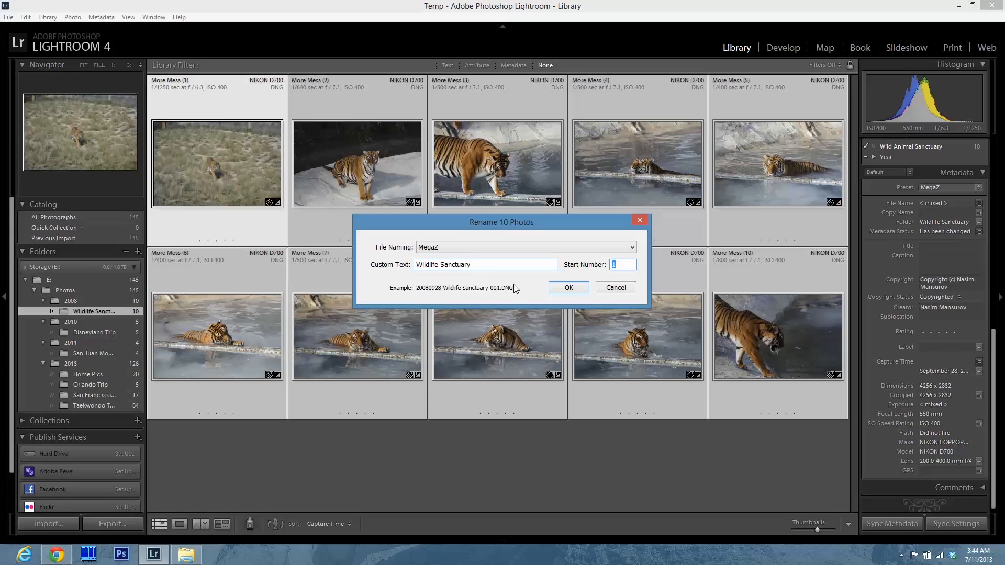
pyautogui.click(567, 288)
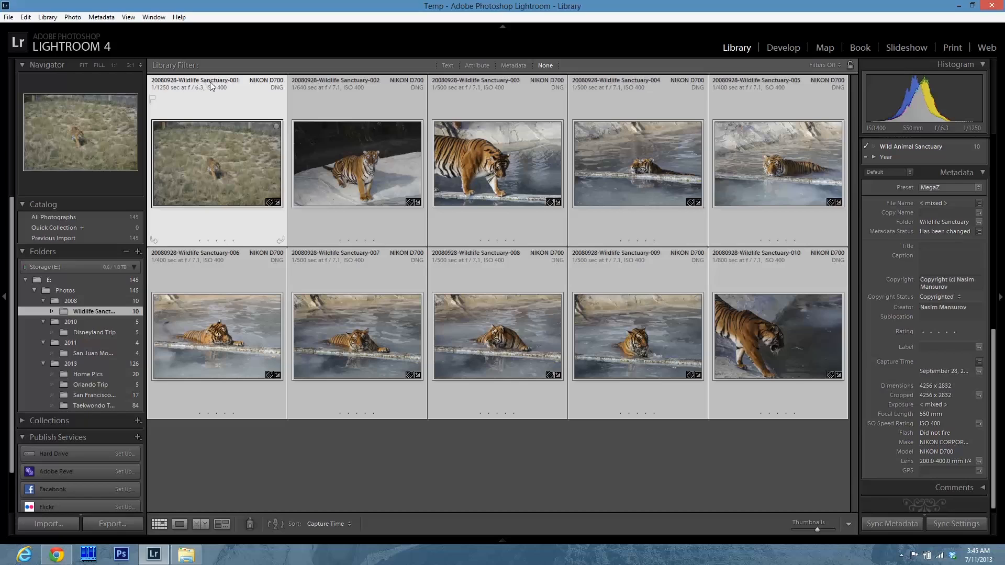
# Check the renamed files in the 2008 Wildlife Sanctuary folder in File Explorer, then return to Lightroom.
pyautogui.click(186, 554)
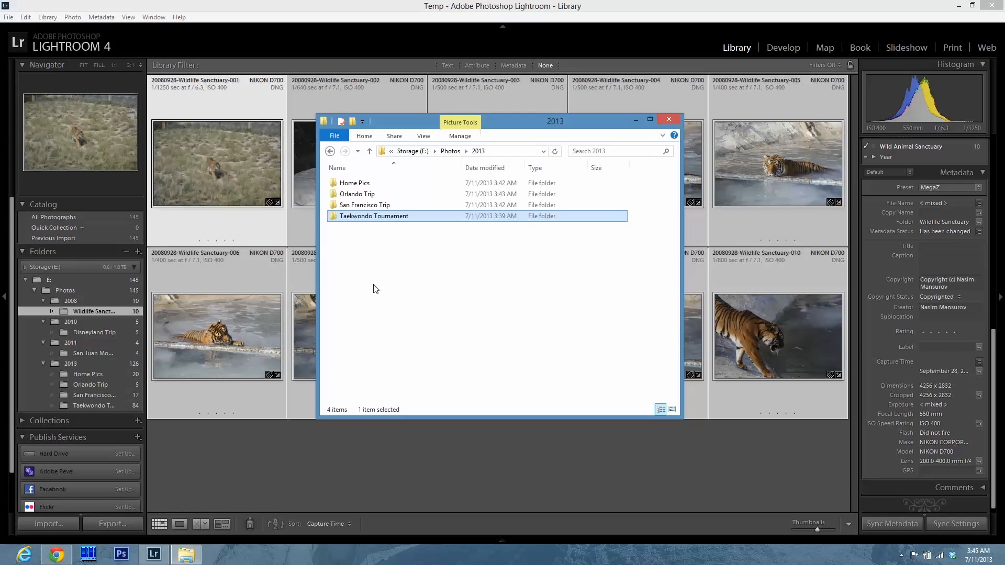
pyautogui.click(369, 151)
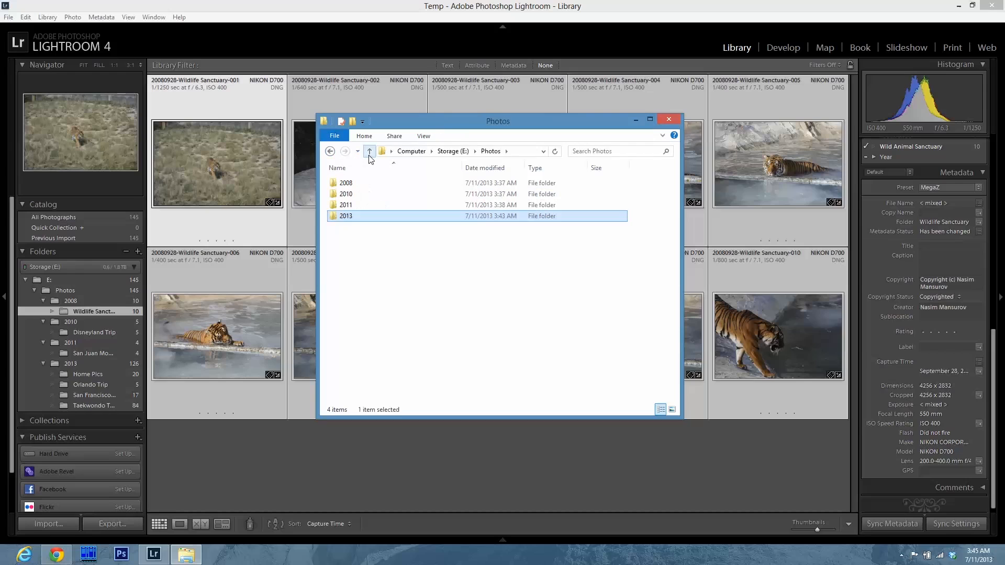
pyautogui.doubleClick(356, 182)
pyautogui.doubleClick(356, 183)
pyautogui.click(331, 172)
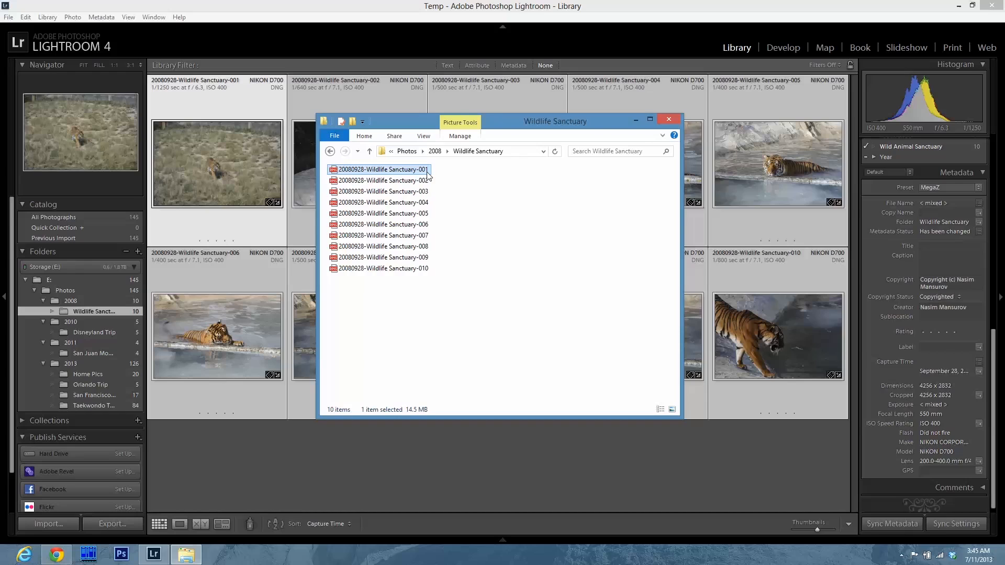
pyautogui.click(369, 151)
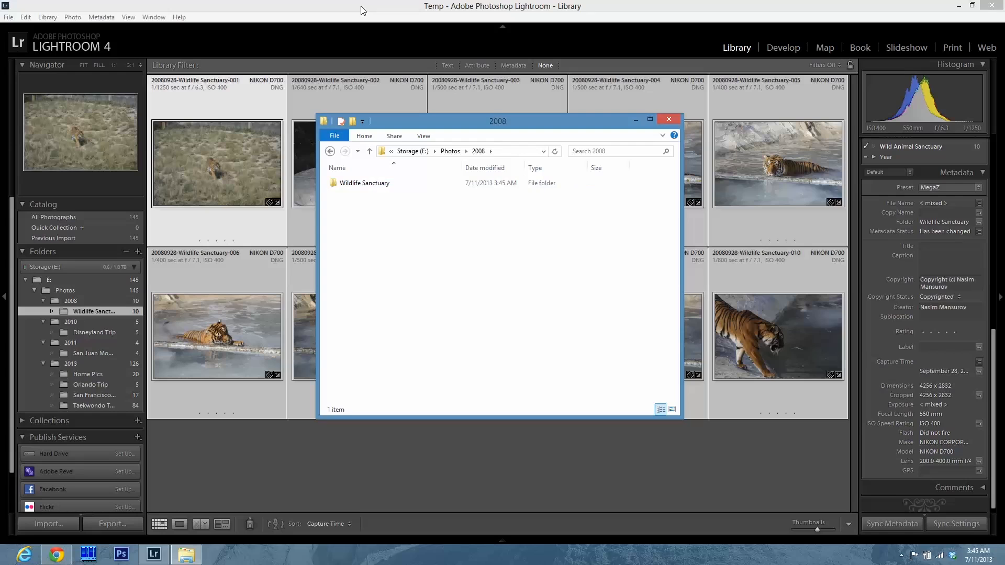
pyautogui.click(401, 6)
# Select all photos in the Taekwondo Tournament folder and rename them with custom text Taekwondo Tournament.
pyautogui.click(450, 455)
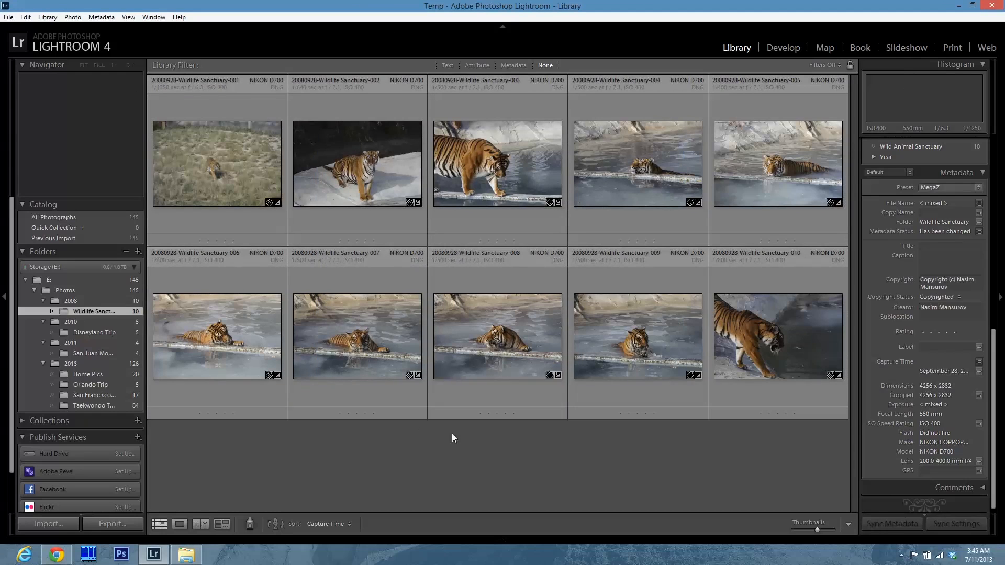
pyautogui.click(105, 406)
pyautogui.click(237, 183)
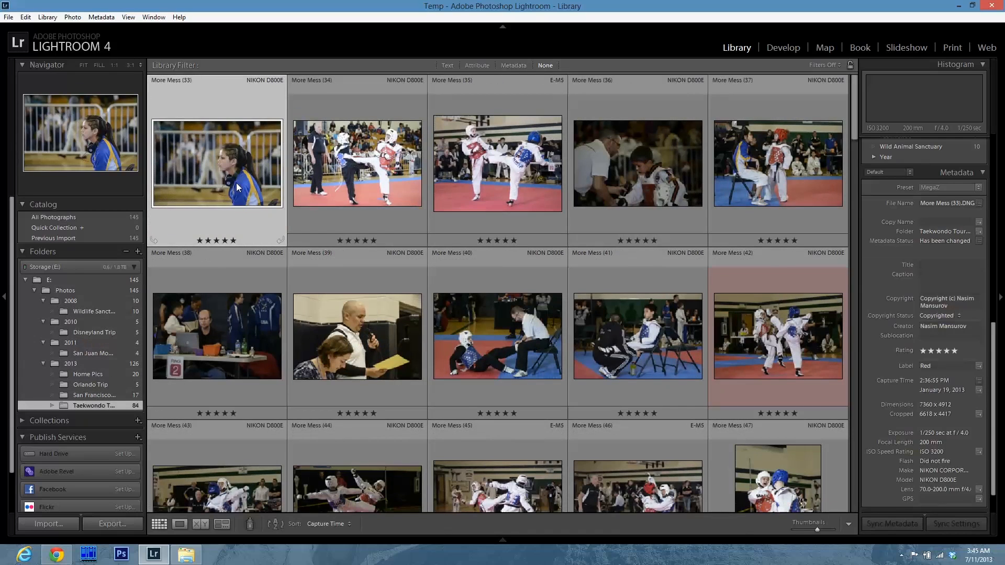
pyautogui.hotkey('ctrl', 'a')
pyautogui.press('F2')
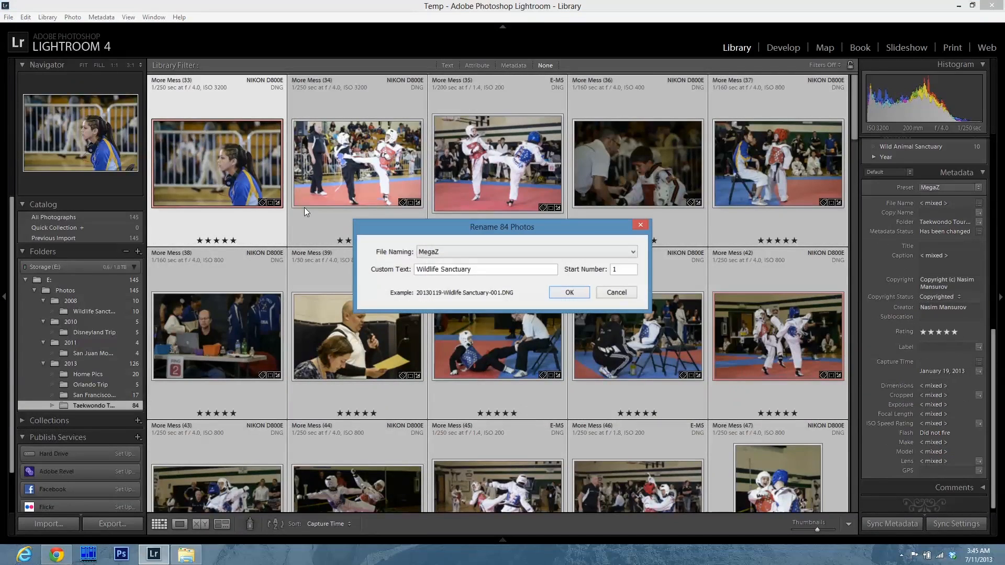
pyautogui.press('Tab')
pyautogui.write('Ta')
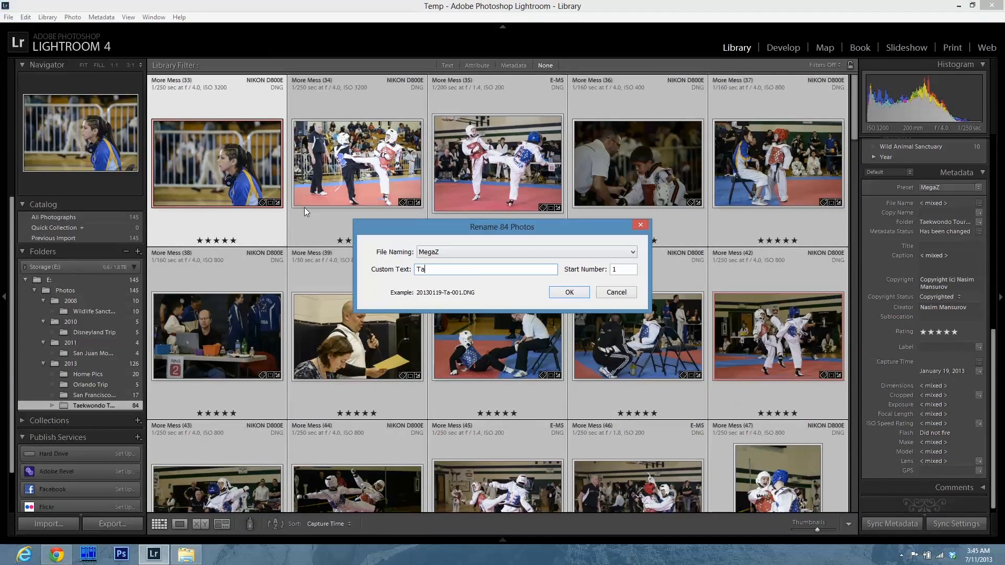
pyautogui.write('ekwondo Tournament')
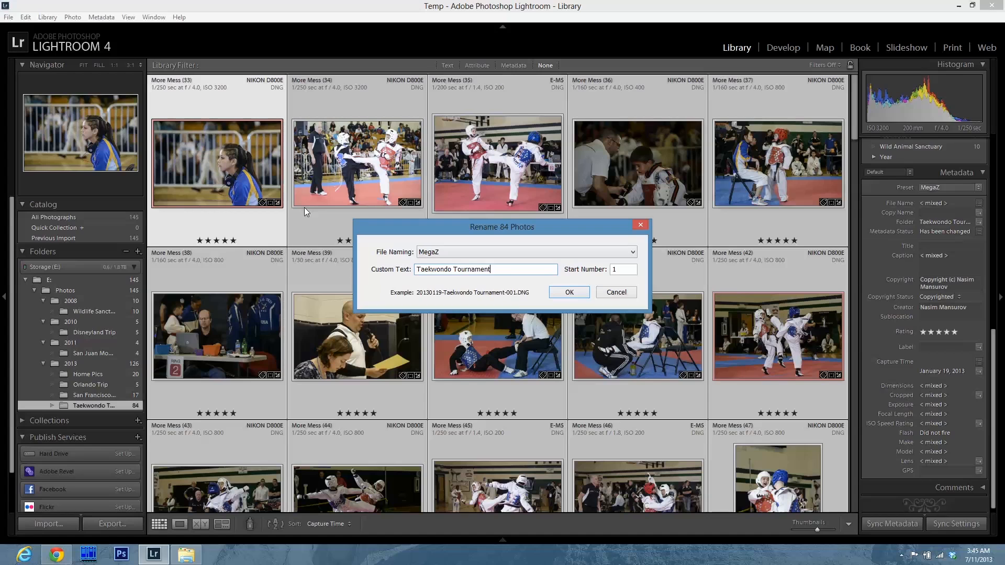
pyautogui.click(581, 295)
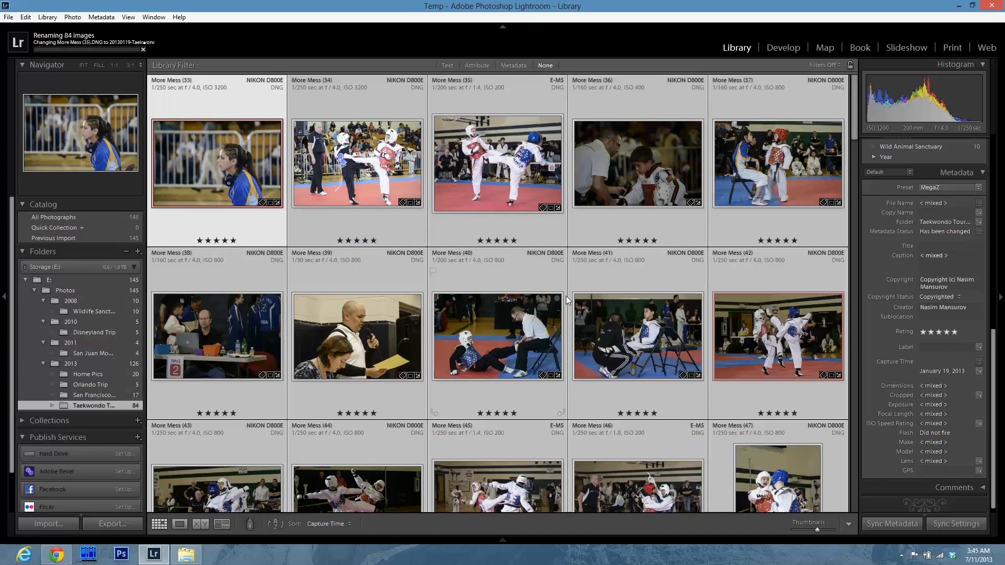
# Check the renamed files in the Taekwondo Tournament folder in File Explorer, then return to Lightroom.
pyautogui.click(186, 555)
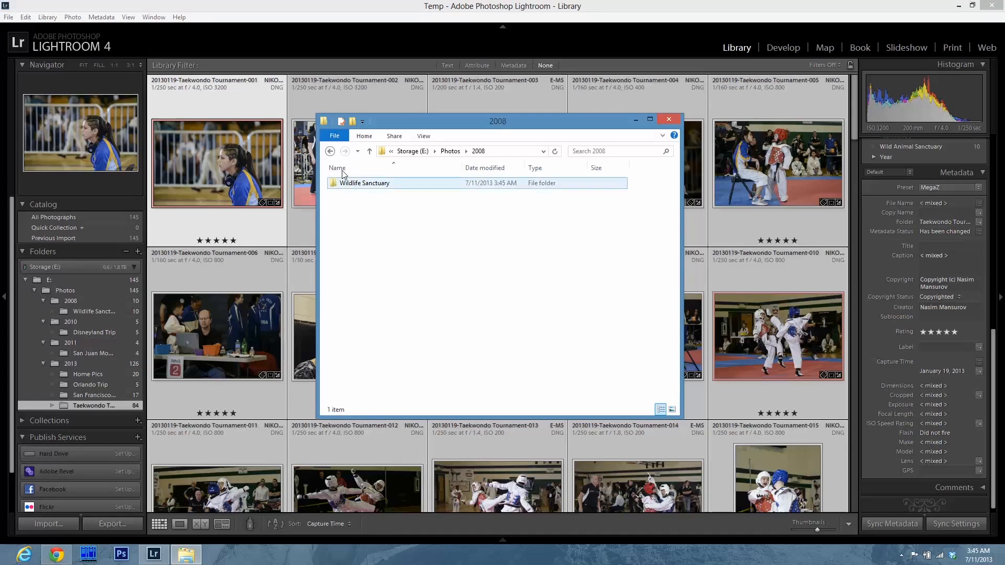
pyautogui.click(369, 151)
pyautogui.doubleClick(362, 216)
pyautogui.doubleClick(365, 216)
pyautogui.click(354, 204)
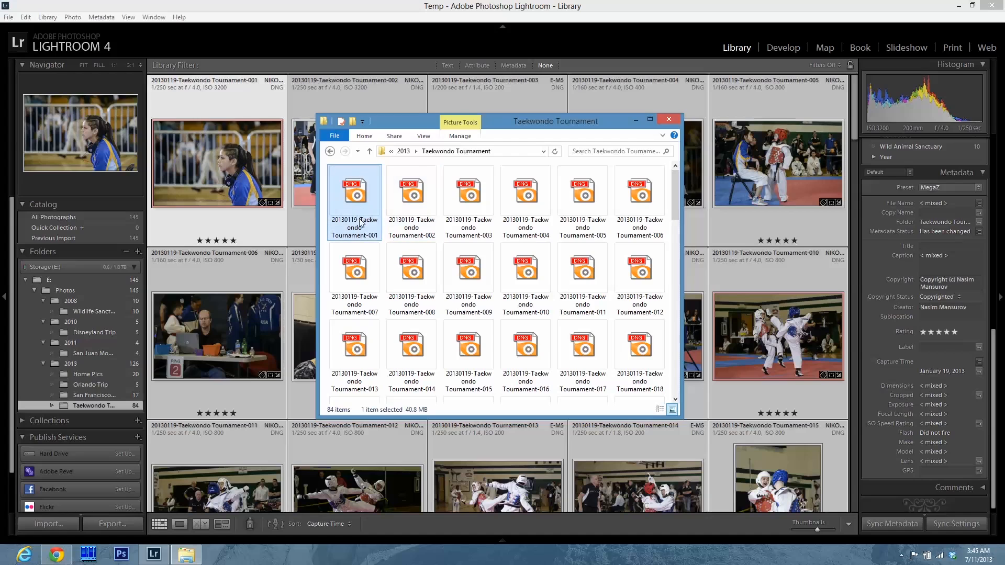
pyautogui.scroll(-12, 569, 388)
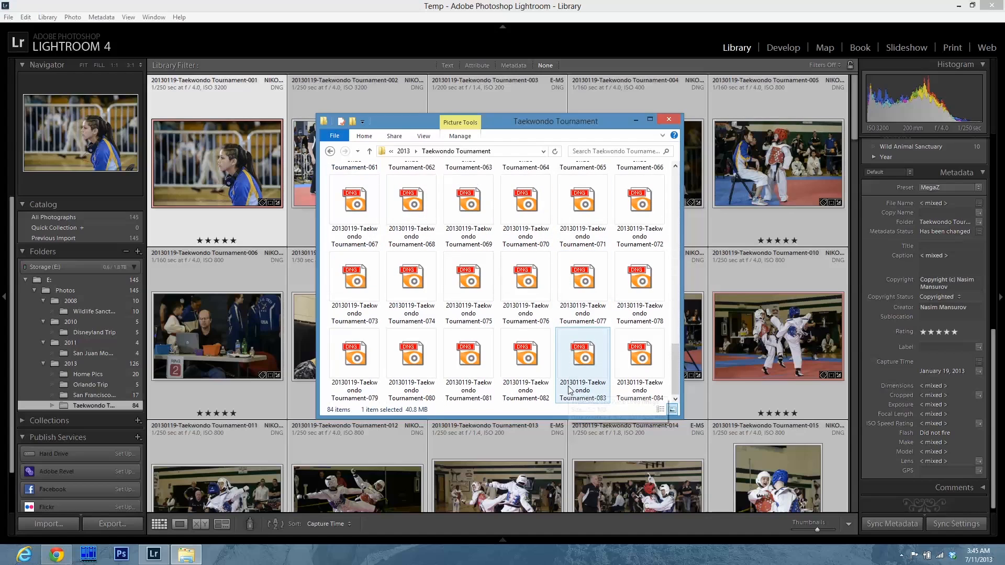
pyautogui.click(394, 8)
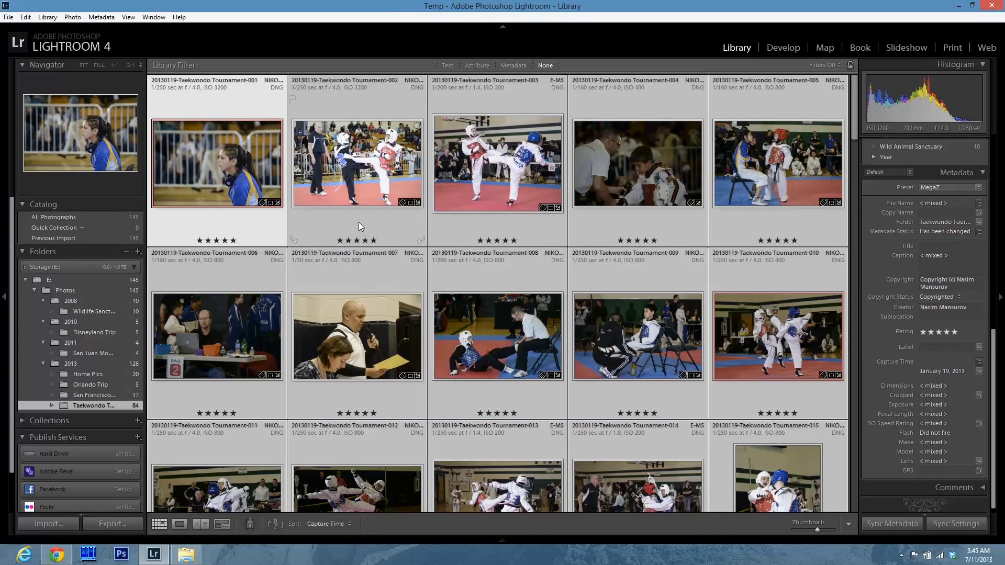
# Browse the San Francisco Trip folder using the Metadata library filter's date and label columns.
pyautogui.click(111, 394)
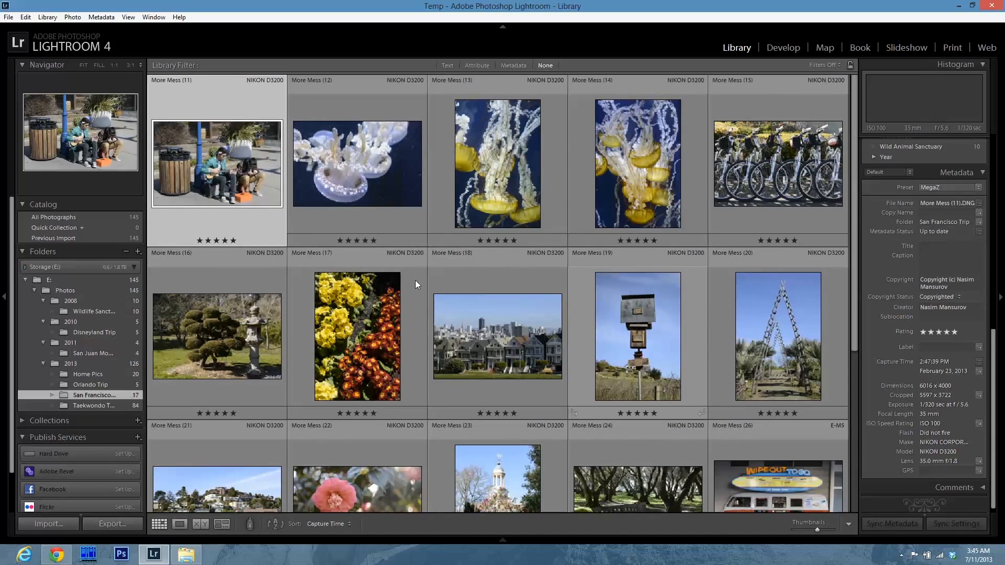
pyautogui.click(513, 66)
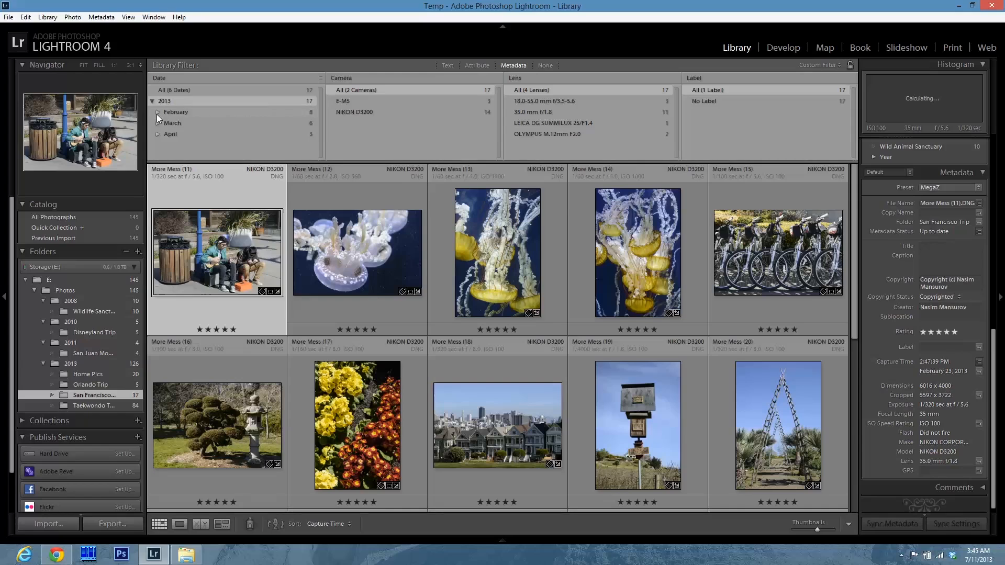
pyautogui.click(157, 113)
pyautogui.click(158, 112)
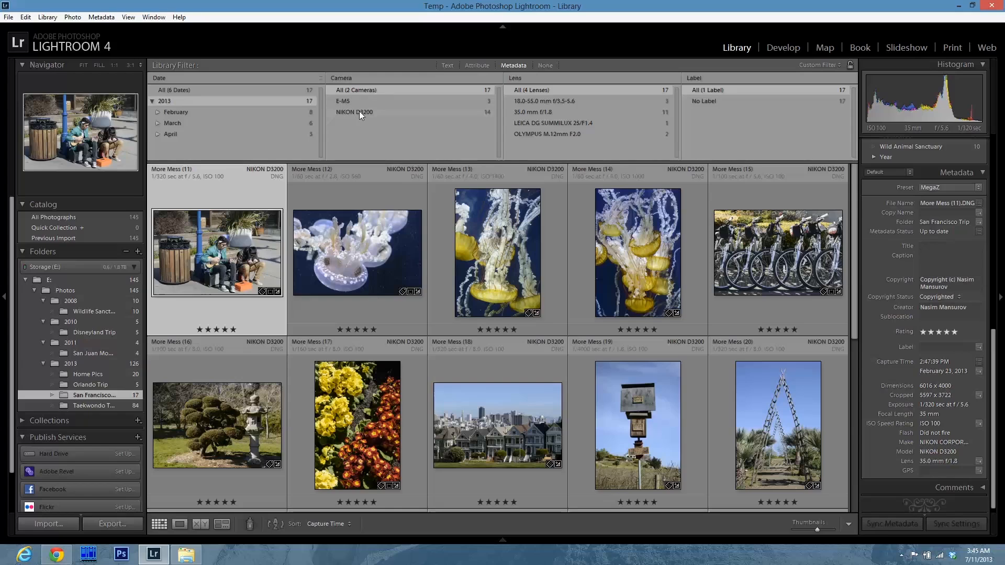
pyautogui.click(709, 80)
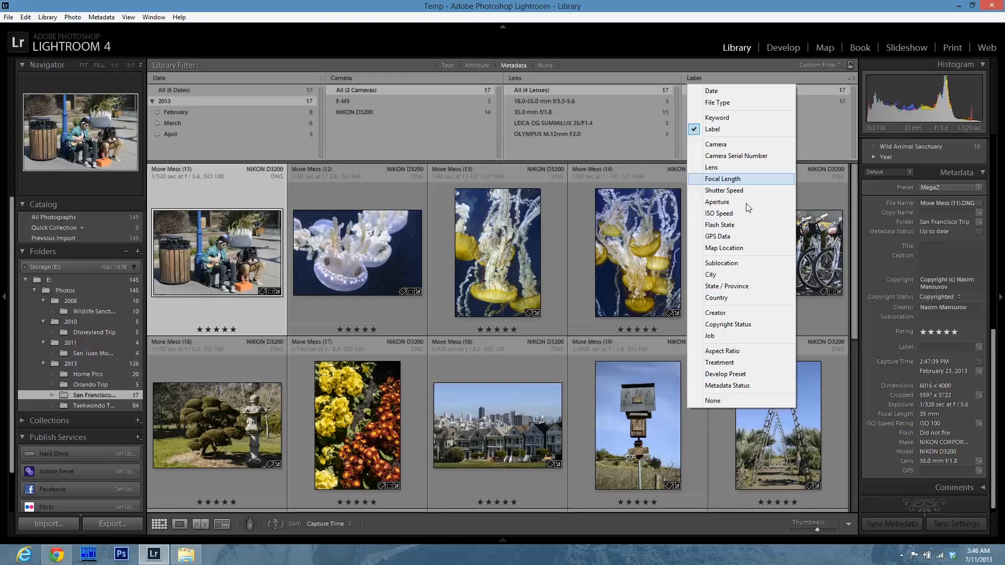
pyautogui.click(371, 34)
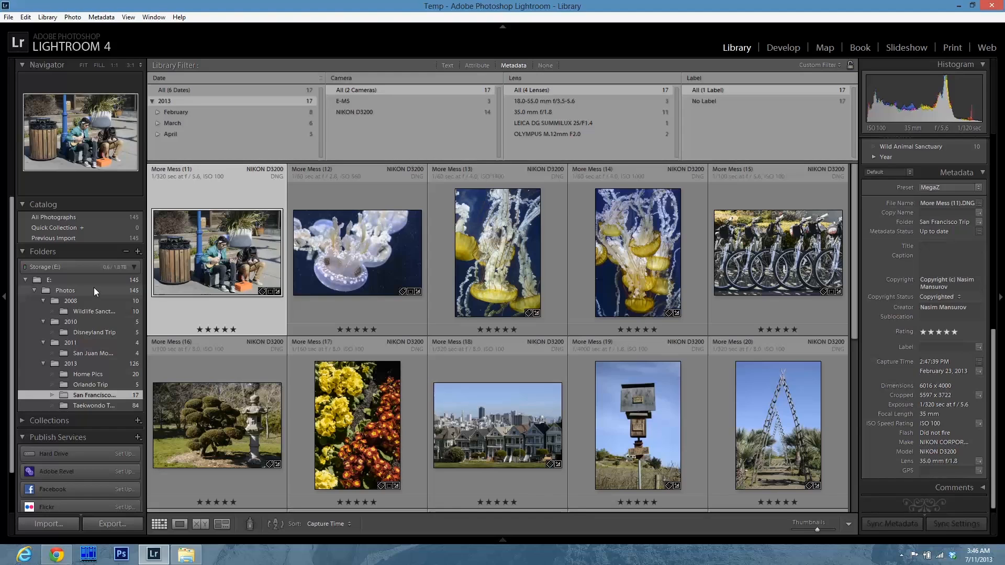
# Select the Photos folder and scroll through all its photos.
pyautogui.click(39, 289)
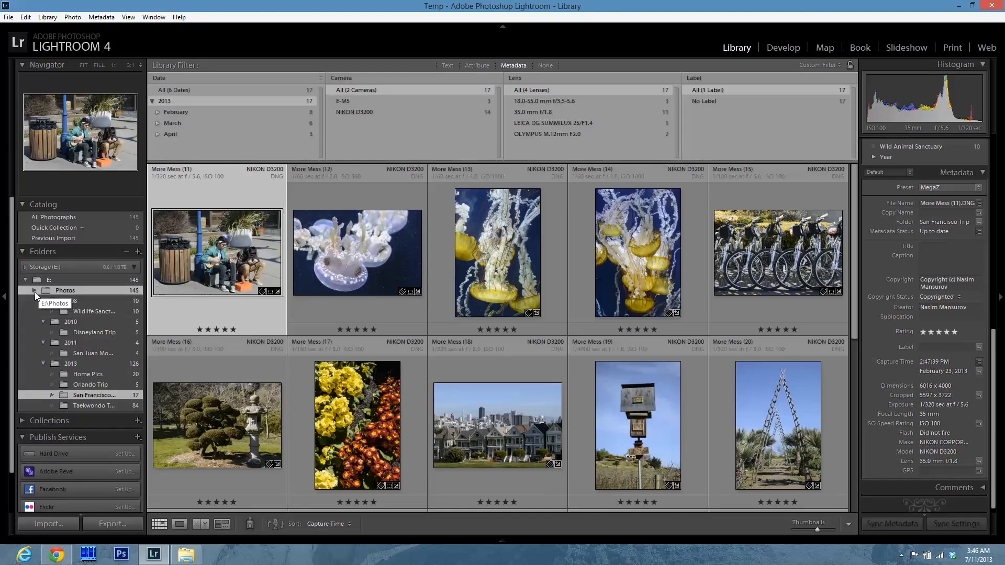
pyautogui.click(34, 291)
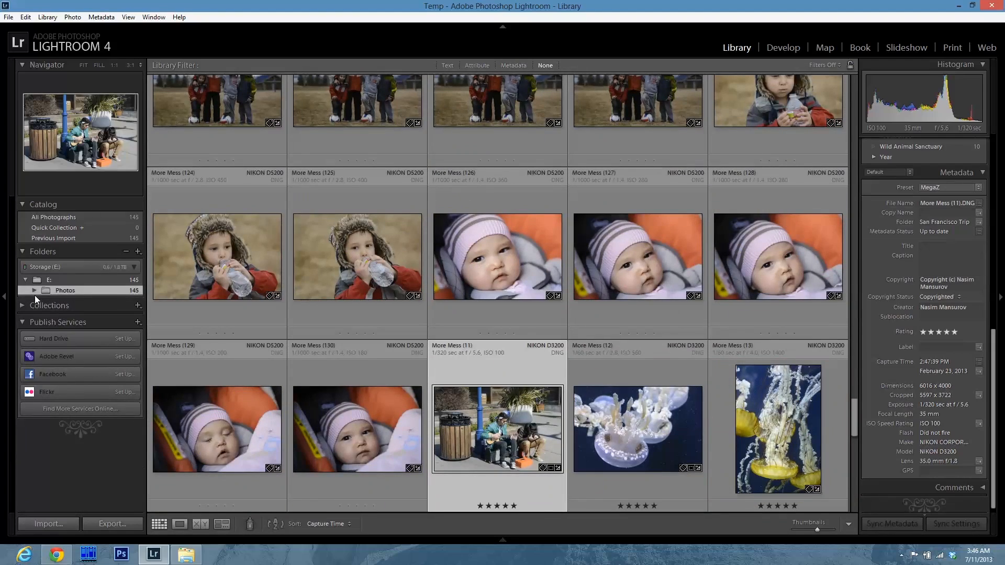
pyautogui.click(34, 291)
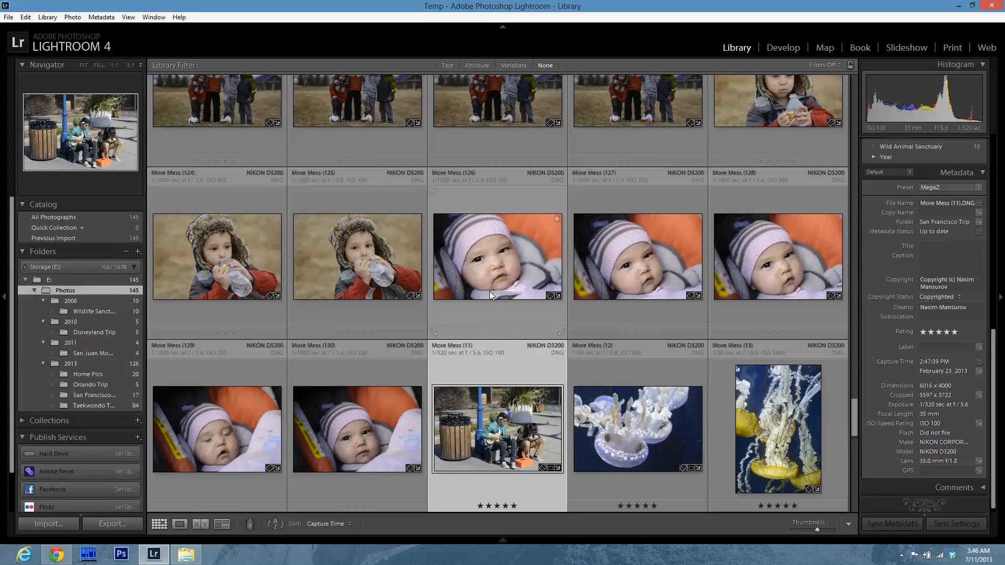
pyautogui.scroll(-2, 466, 395)
pyautogui.scroll(-3, 470, 398)
pyautogui.scroll(5, 458, 410)
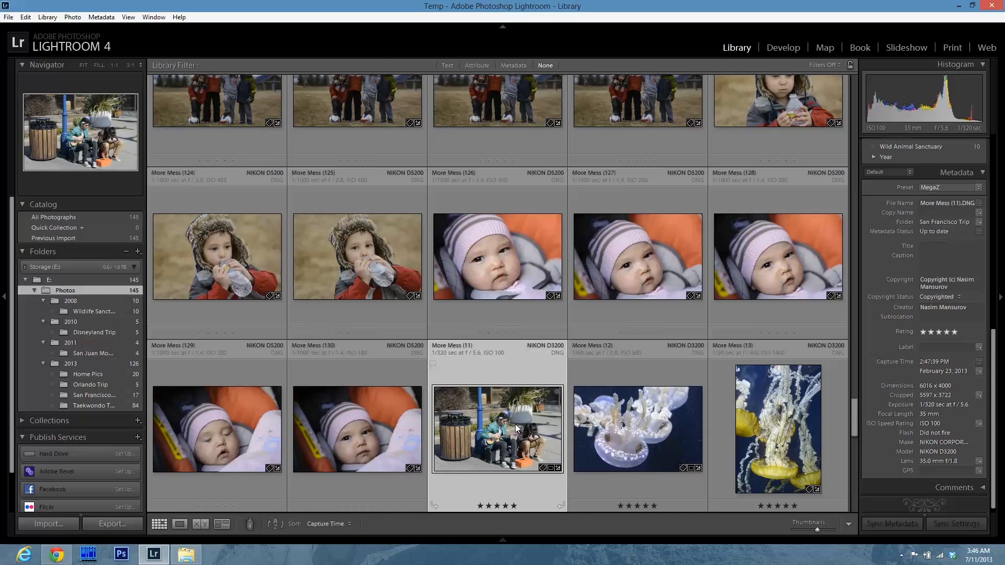
# Try exporting the selected jellyfish photo with the MegaZ file-naming preset, then cancel the export.
pyautogui.click(639, 424)
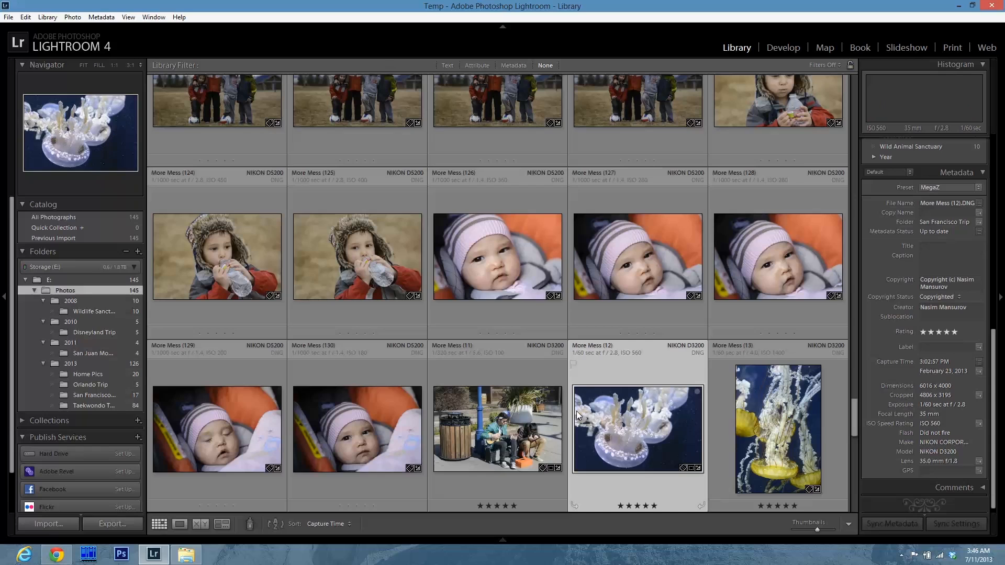
pyautogui.click(9, 17)
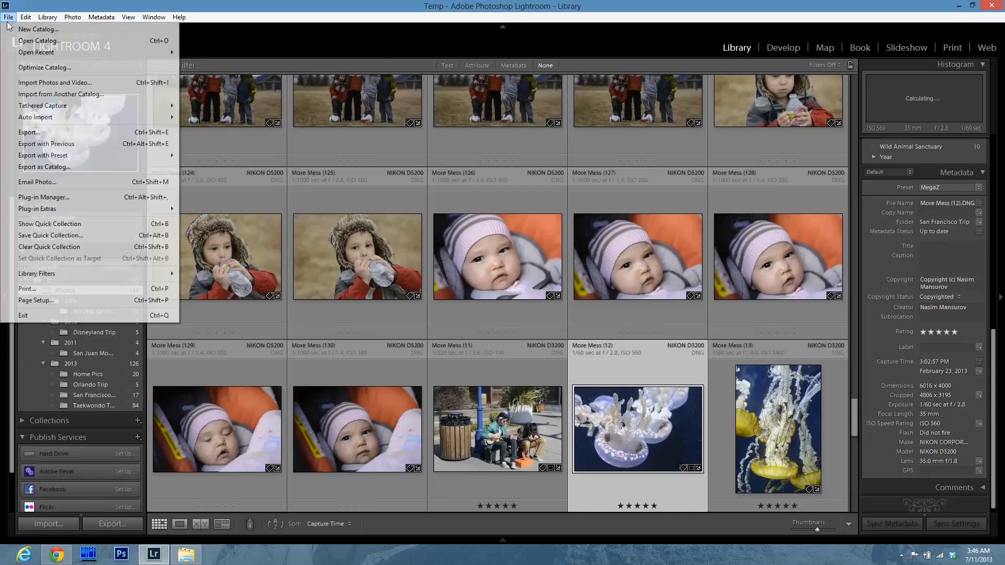
pyautogui.click(42, 134)
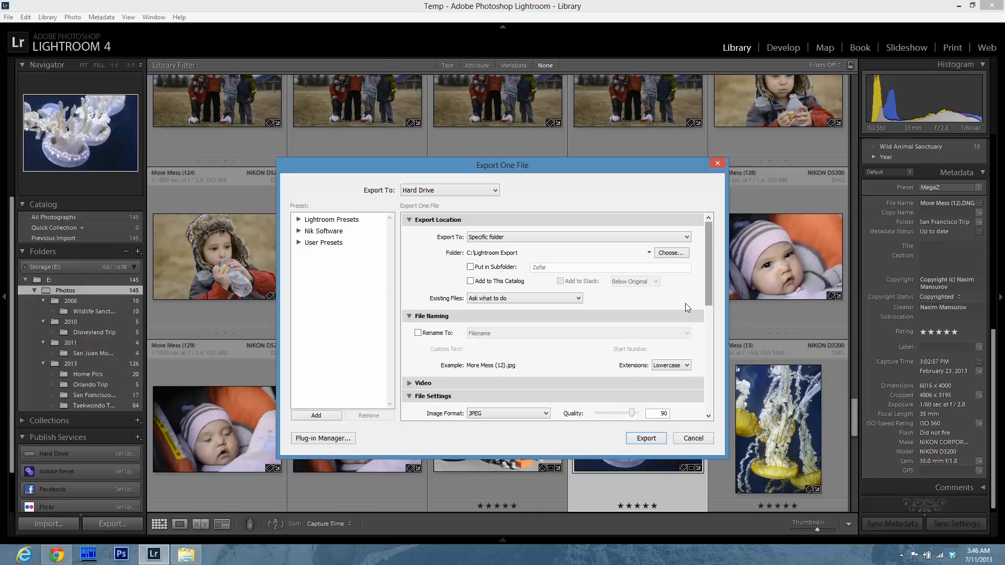
pyautogui.moveTo(708, 283); pyautogui.dragTo(704, 310)
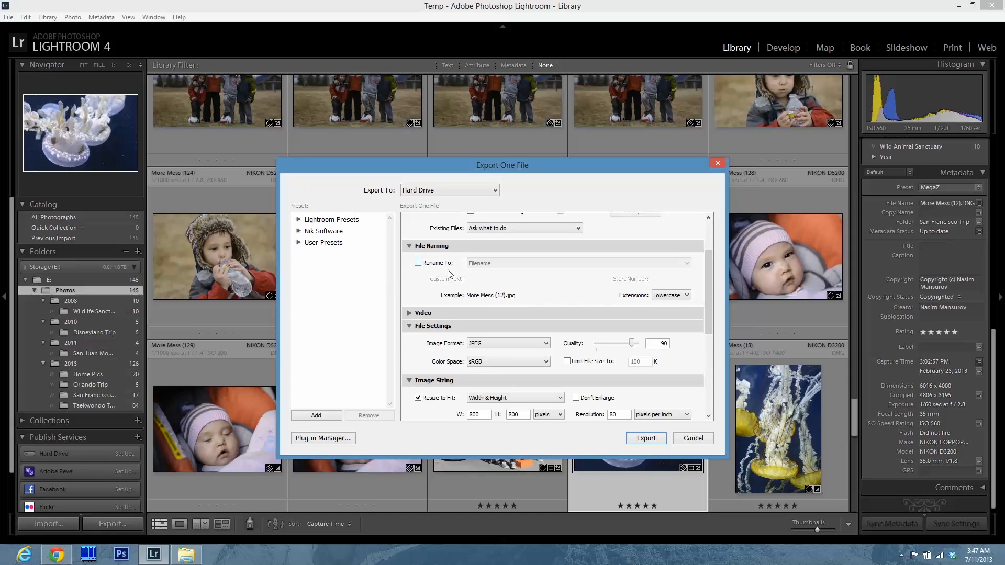
pyautogui.click(418, 263)
pyautogui.click(498, 264)
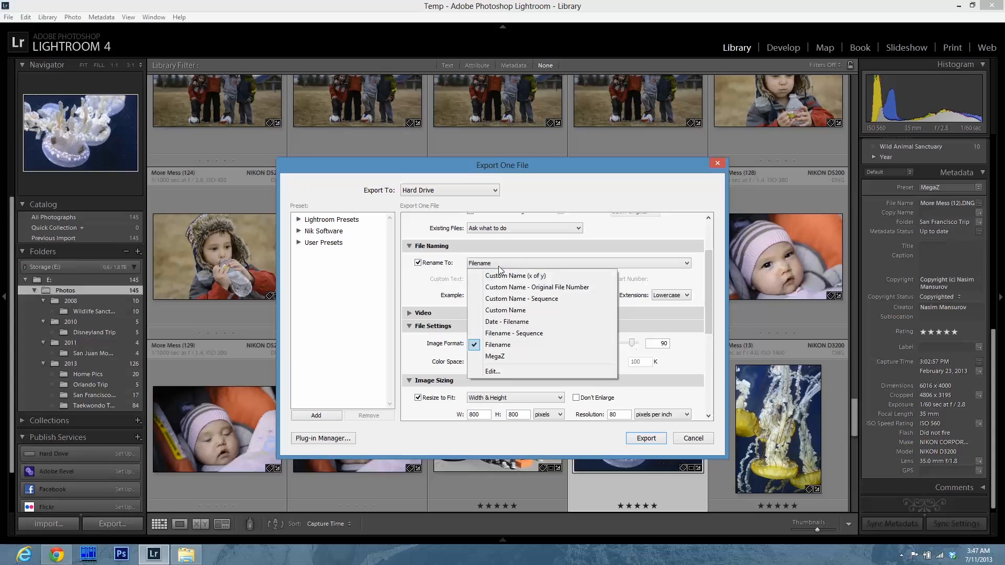
pyautogui.click(497, 355)
pyautogui.click(517, 280)
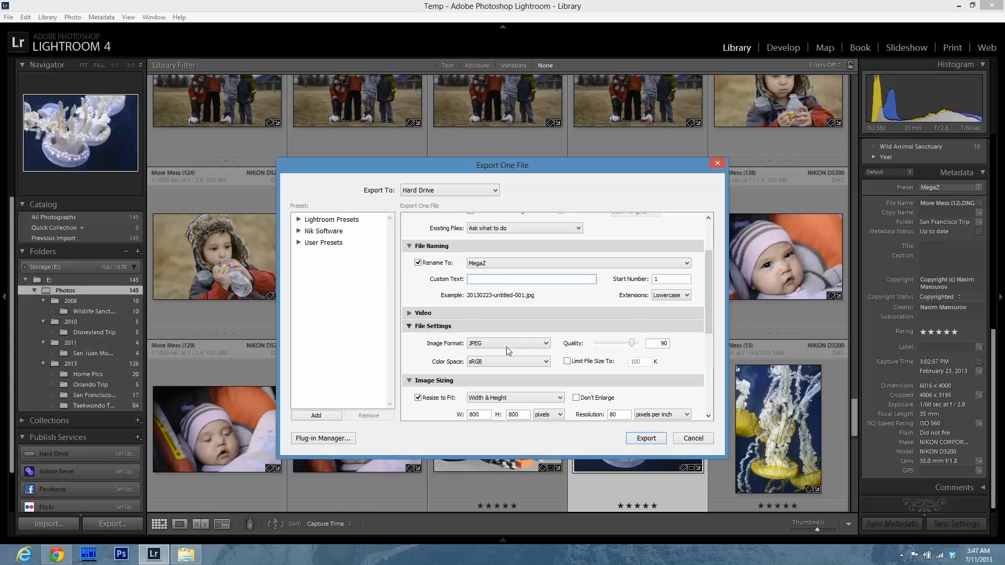
pyautogui.click(430, 263)
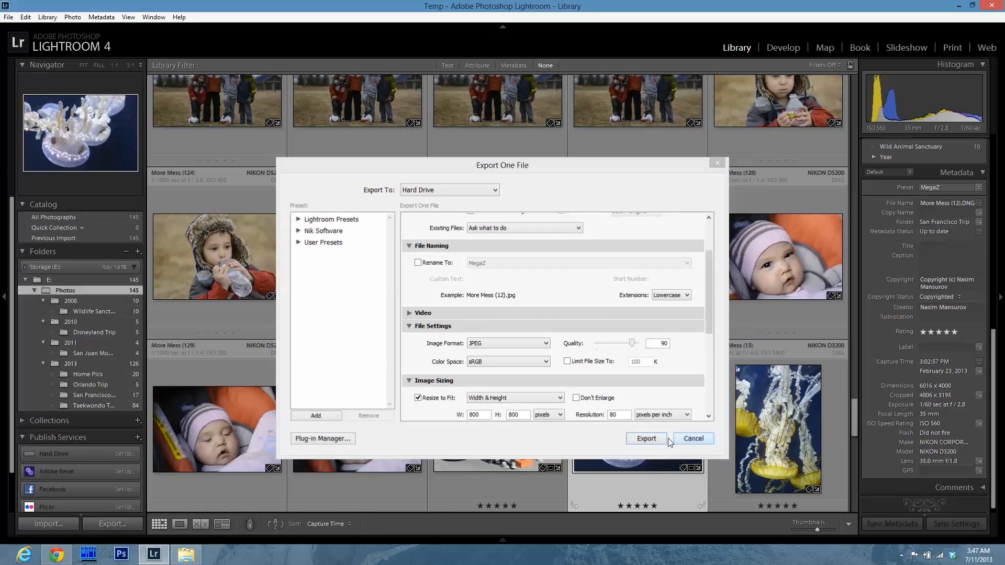
pyautogui.click(684, 441)
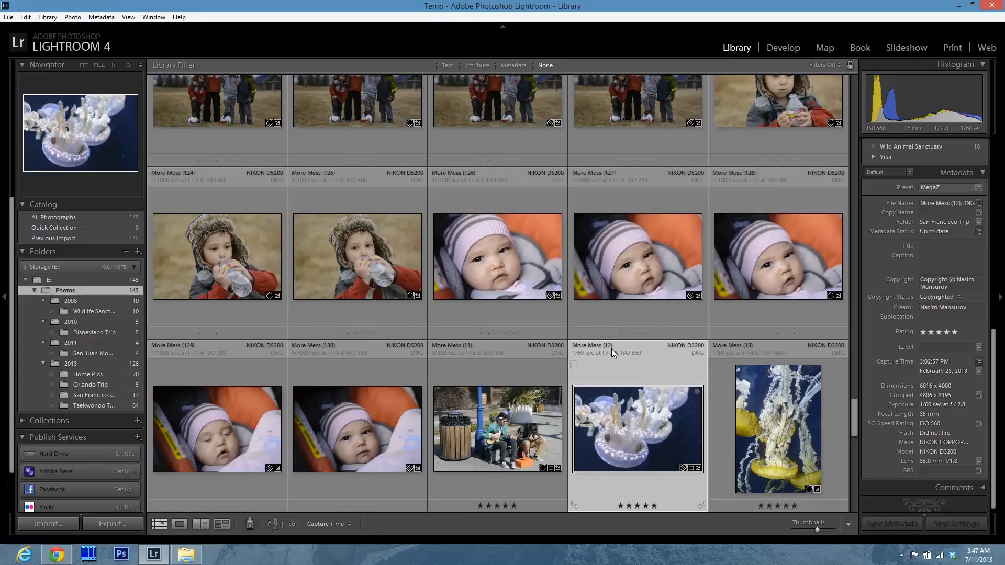
# Open the Export dialog for a photo in the Taekwondo Tournament folder to review its settings, then cancel.
pyautogui.click(105, 407)
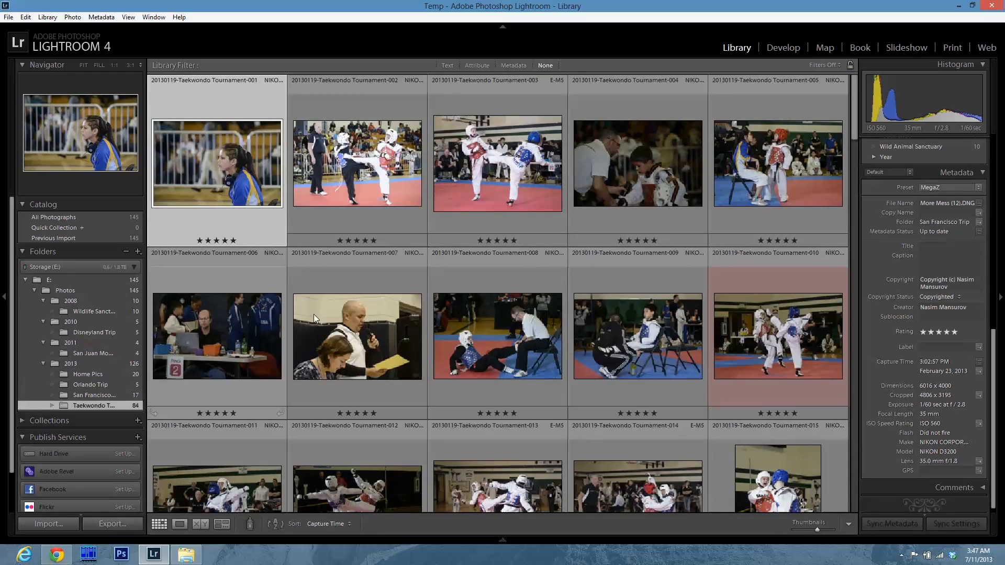
pyautogui.click(344, 162)
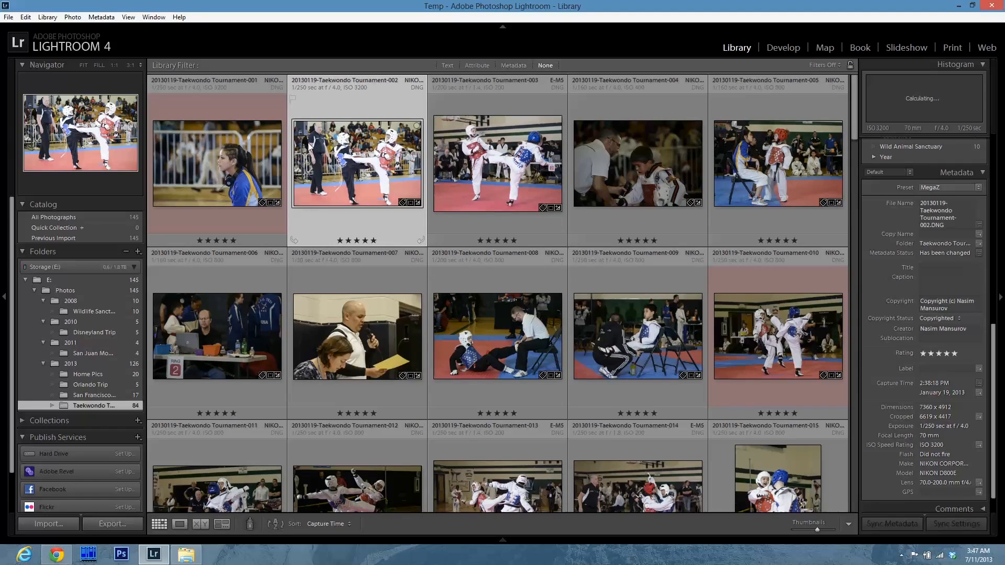
pyautogui.click(8, 18)
pyautogui.click(34, 133)
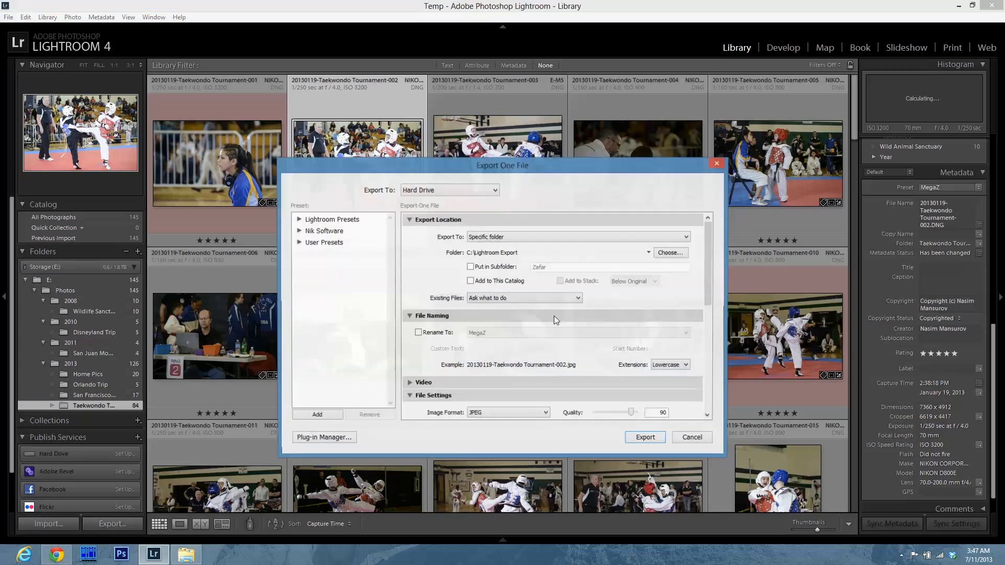
pyautogui.moveTo(706, 256); pyautogui.dragTo(706, 321)
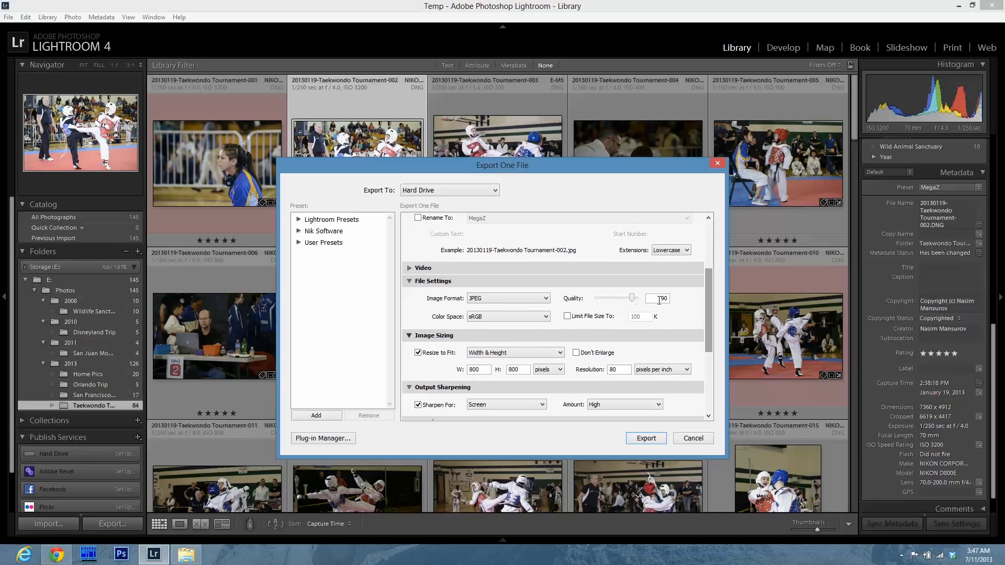
pyautogui.moveTo(658, 299); pyautogui.dragTo(709, 251)
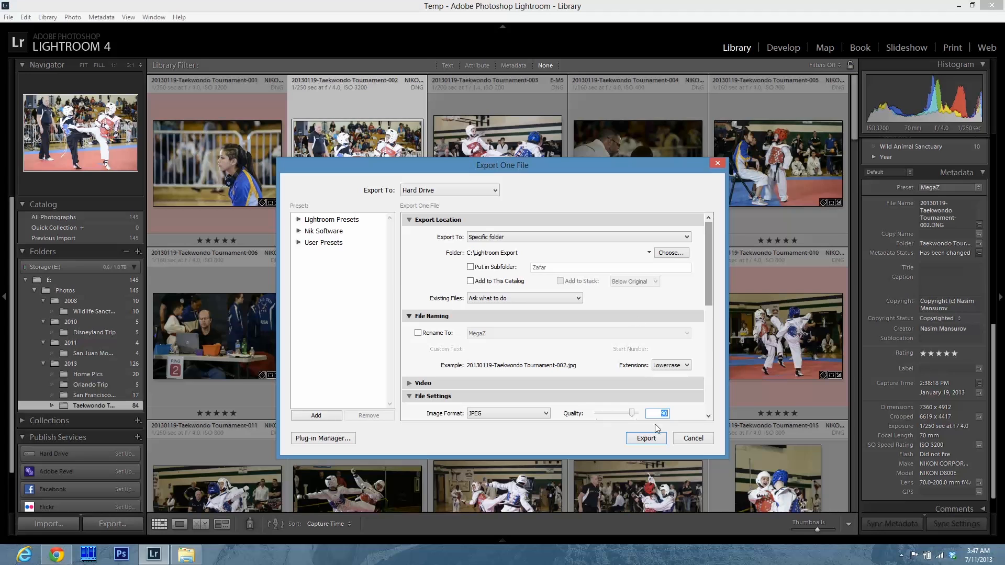
pyautogui.click(678, 438)
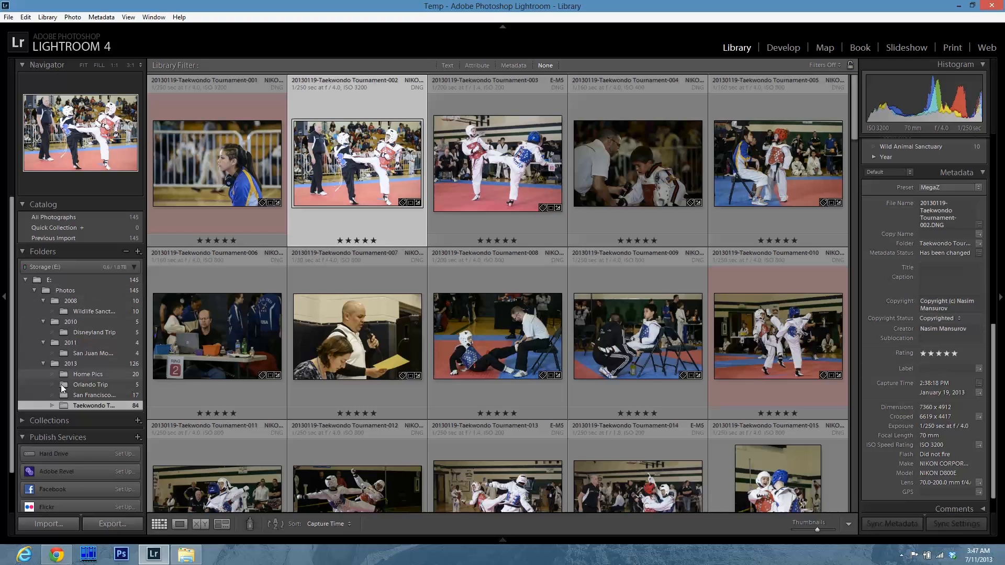
pyautogui.click(27, 426)
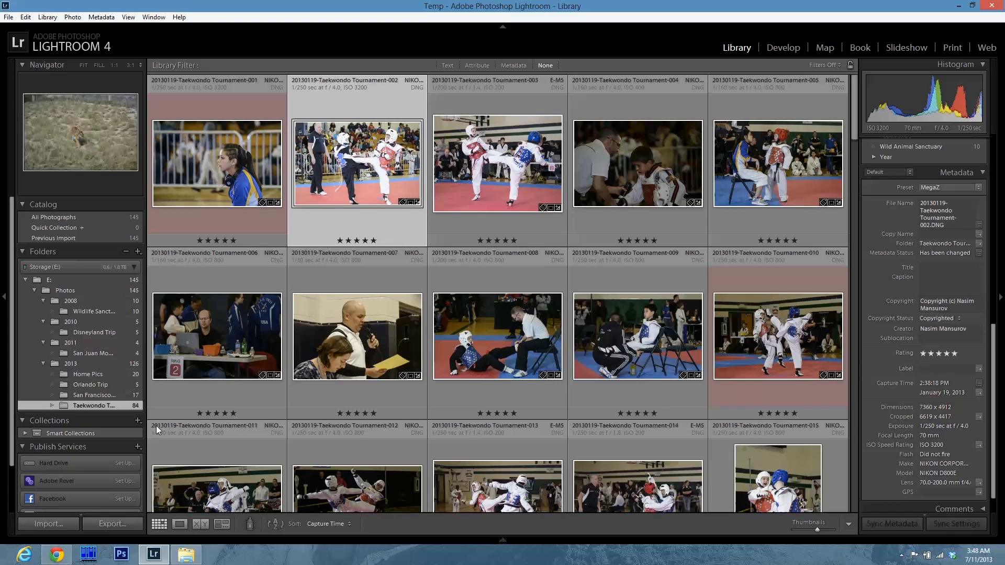
pyautogui.scroll(10, 994, 365)
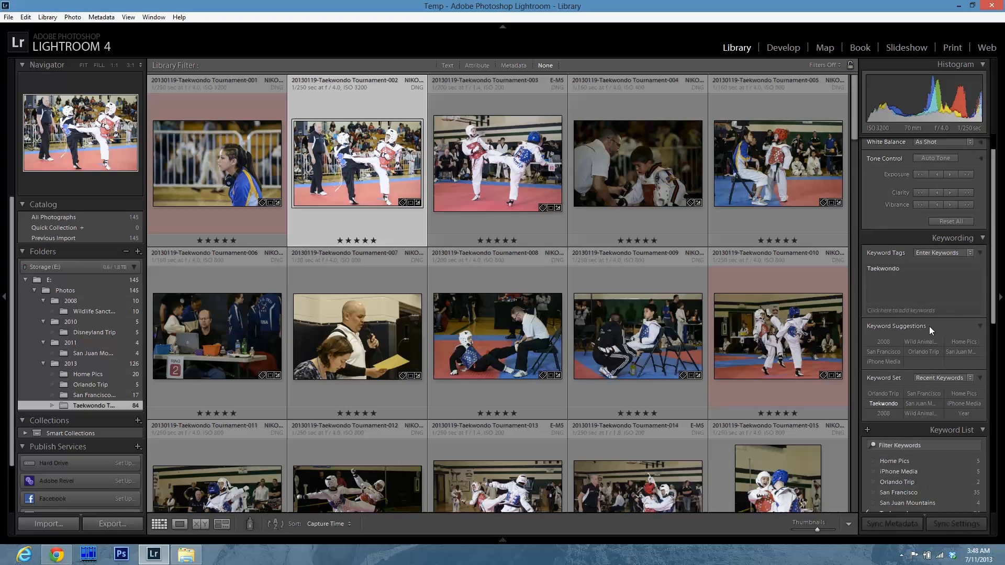
pyautogui.scroll(1, 993, 231)
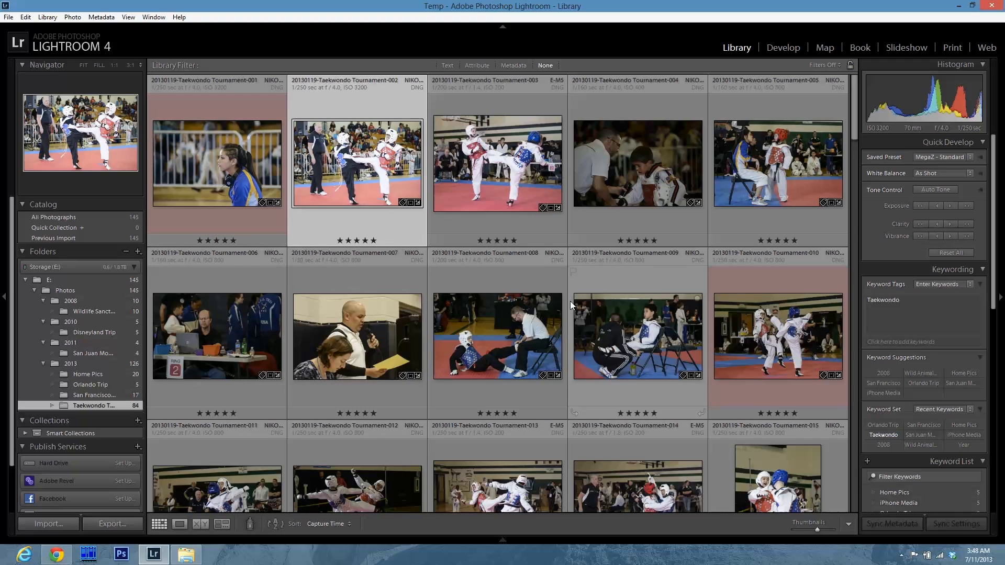
# Show the Attribute library filter and toggle its star rating filter on the Taekwondo Tournament photos.
pyautogui.click(478, 67)
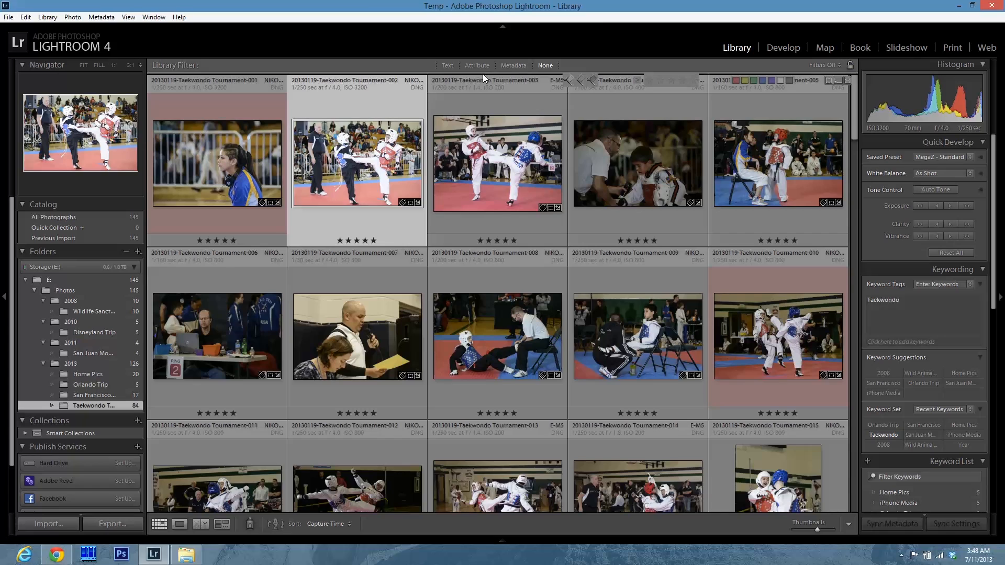
pyautogui.click(693, 80)
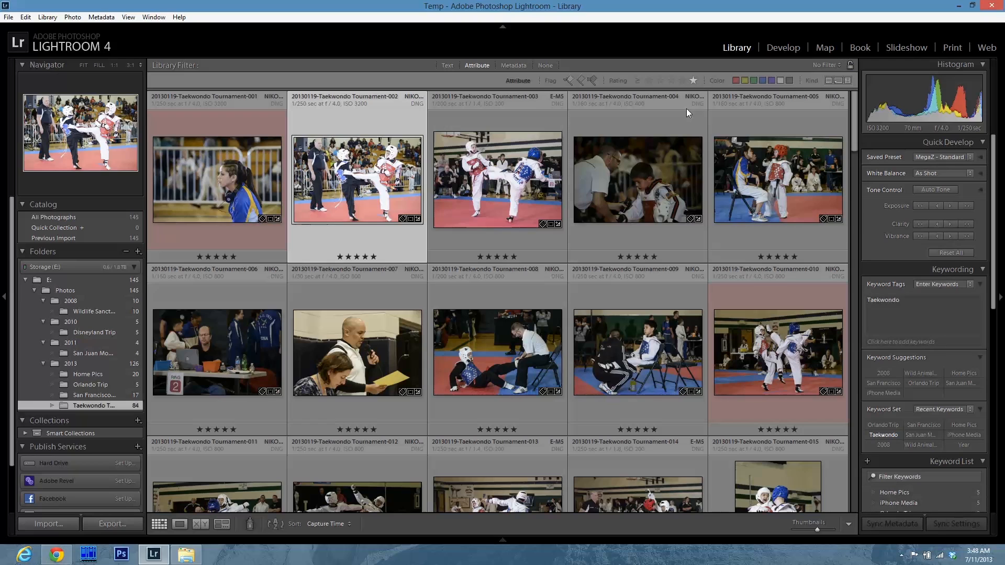
pyautogui.click(693, 84)
# Switch to the Taekwondo Tournament folder in File Explorer and close Lightroom.
pyautogui.click(186, 555)
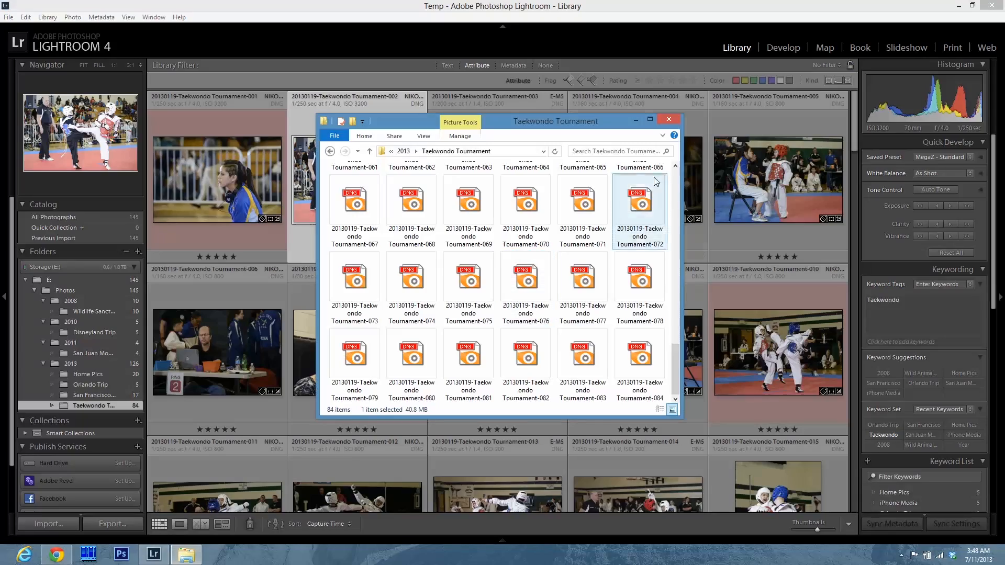
pyautogui.click(992, 5)
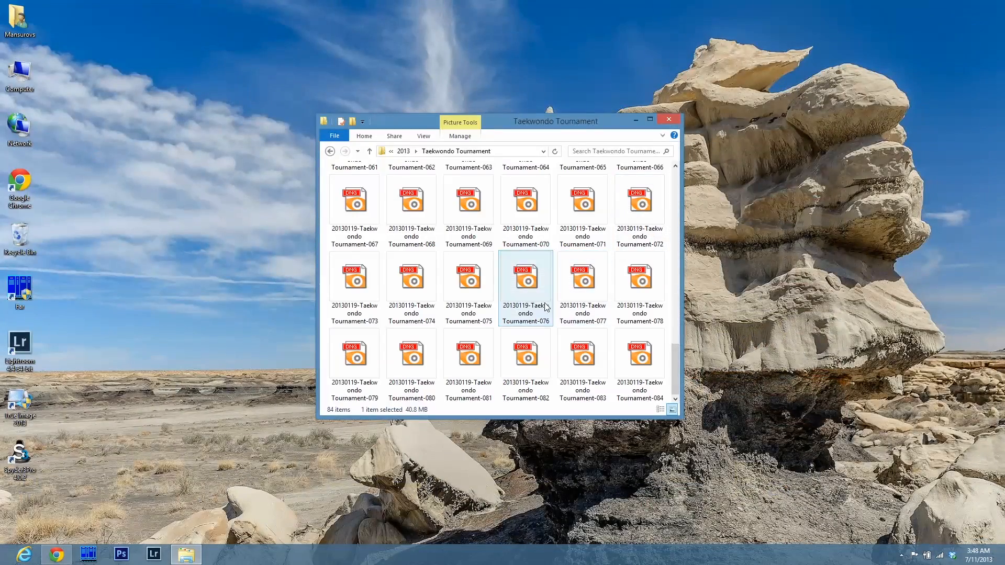
# Navigate up from the Taekwondo Tournament folder through 2013 and Photos to the Storage (E:) drive.
pyautogui.click(370, 152)
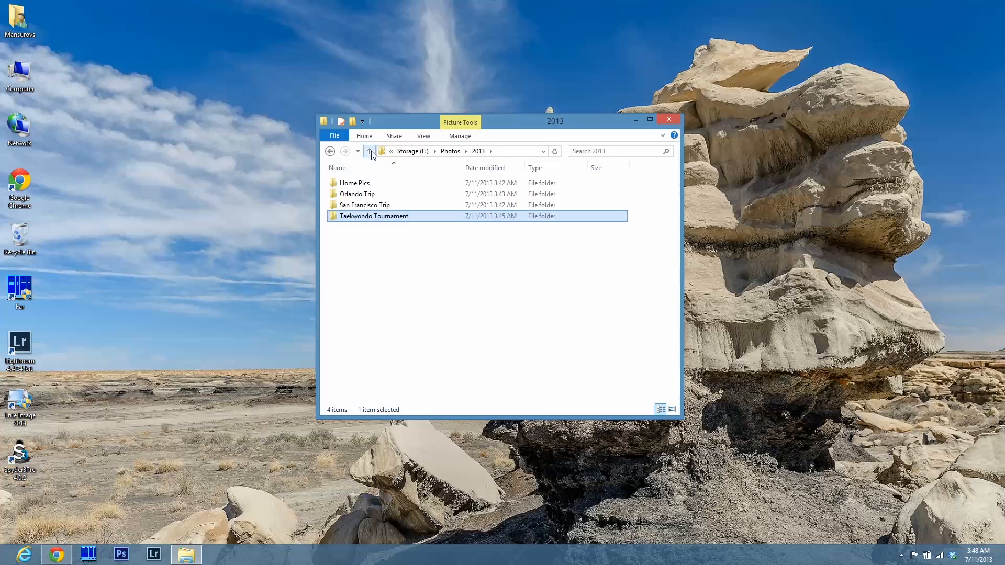
pyautogui.click(370, 152)
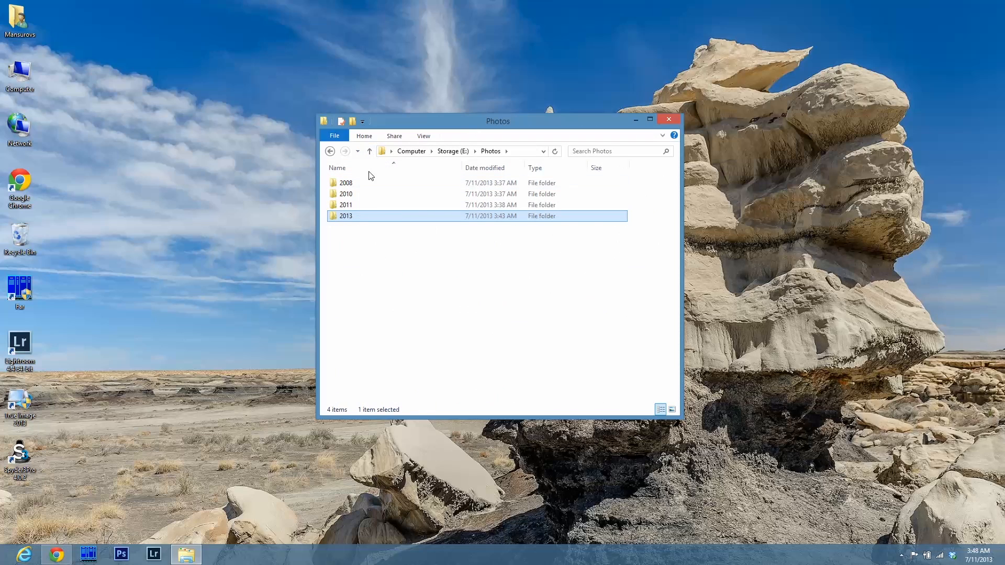
pyautogui.click(370, 152)
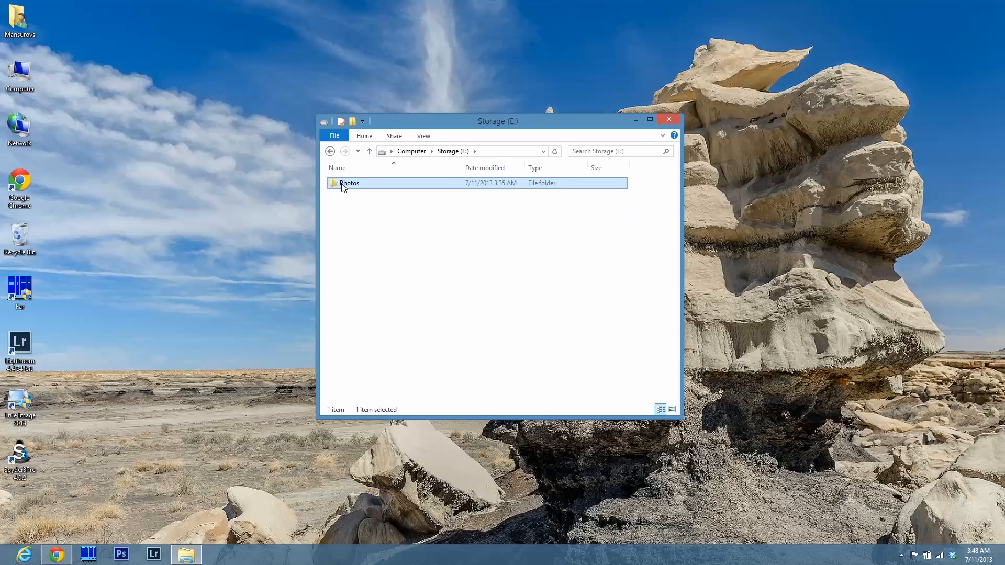